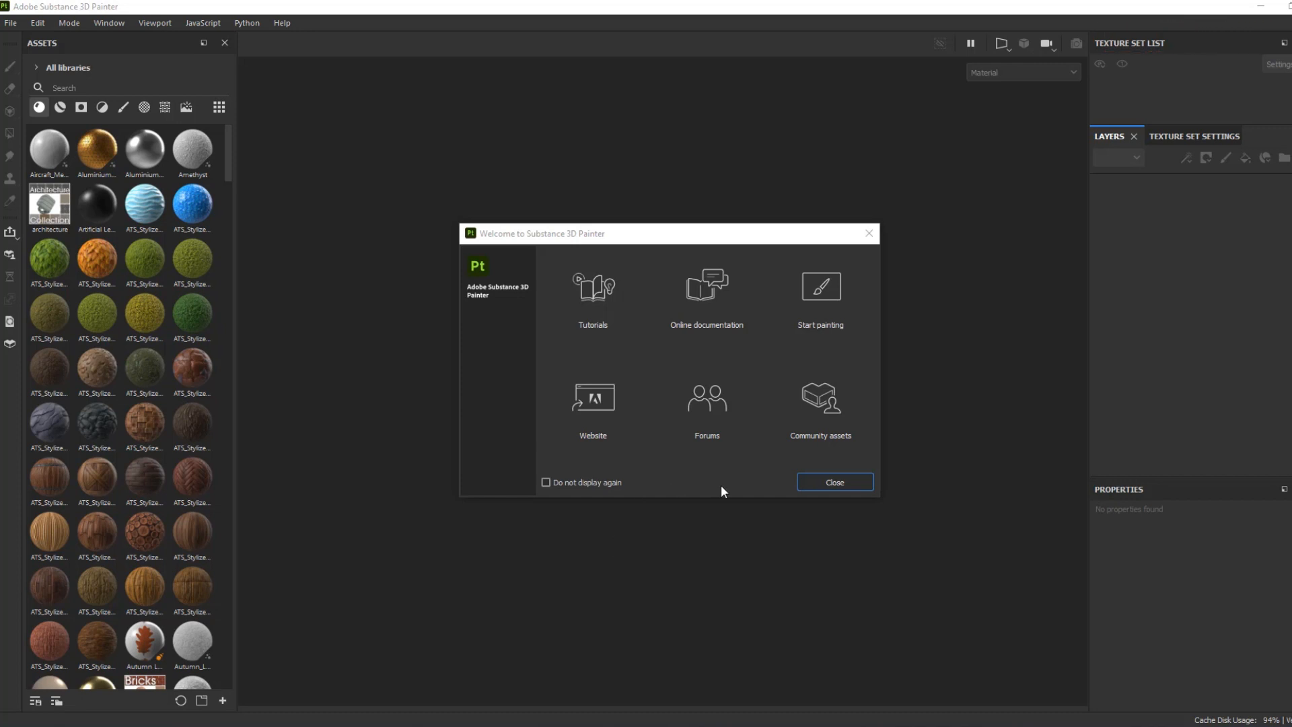
Step: Create a new project from the truck mesh stored in the car folder on the Desktop
{"action": "left_click", "coordinate": [826, 481]}
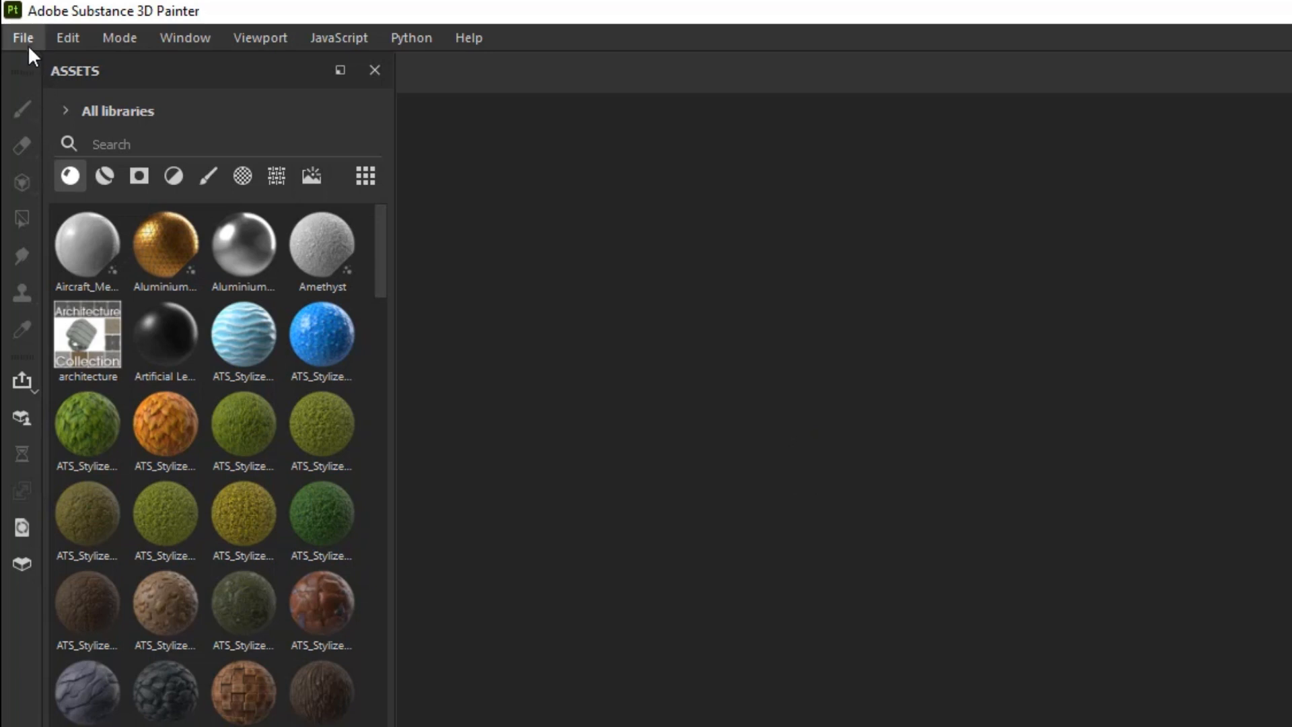
{"action": "left_click", "coordinate": [26, 39]}
{"action": "left_click", "coordinate": [33, 59]}
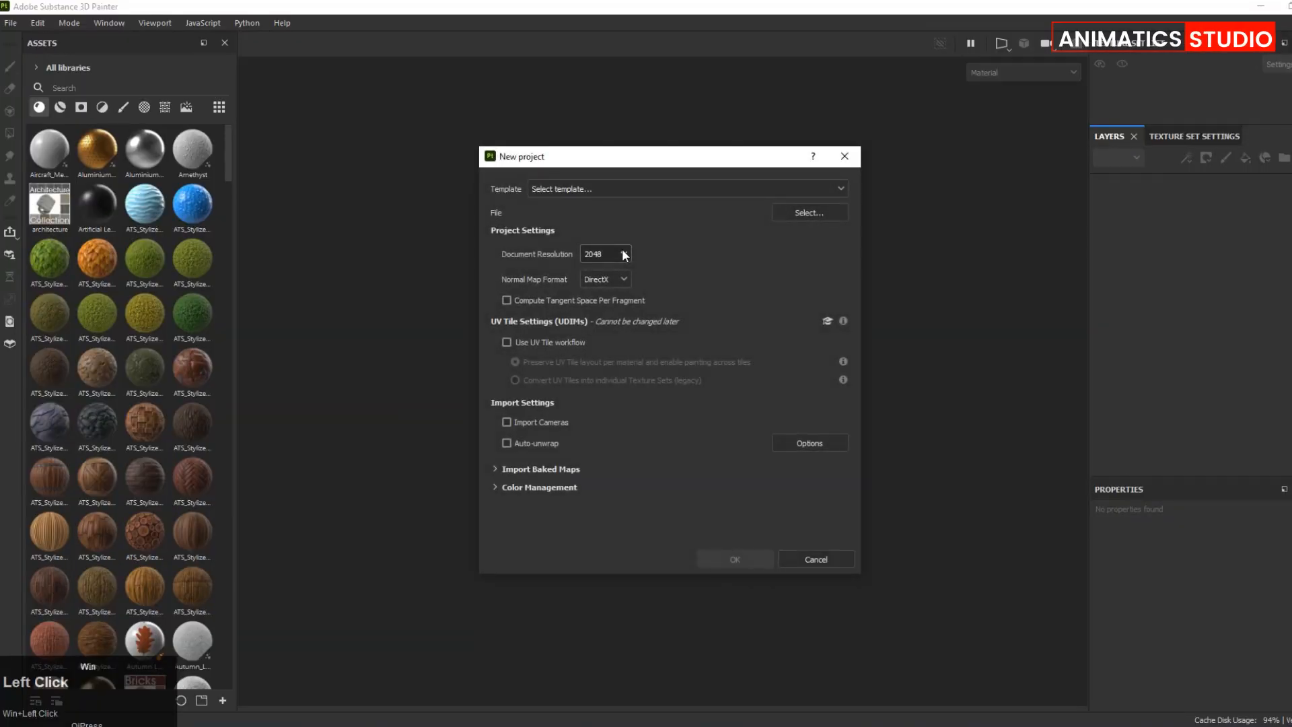
{"action": "left_click", "coordinate": [821, 210]}
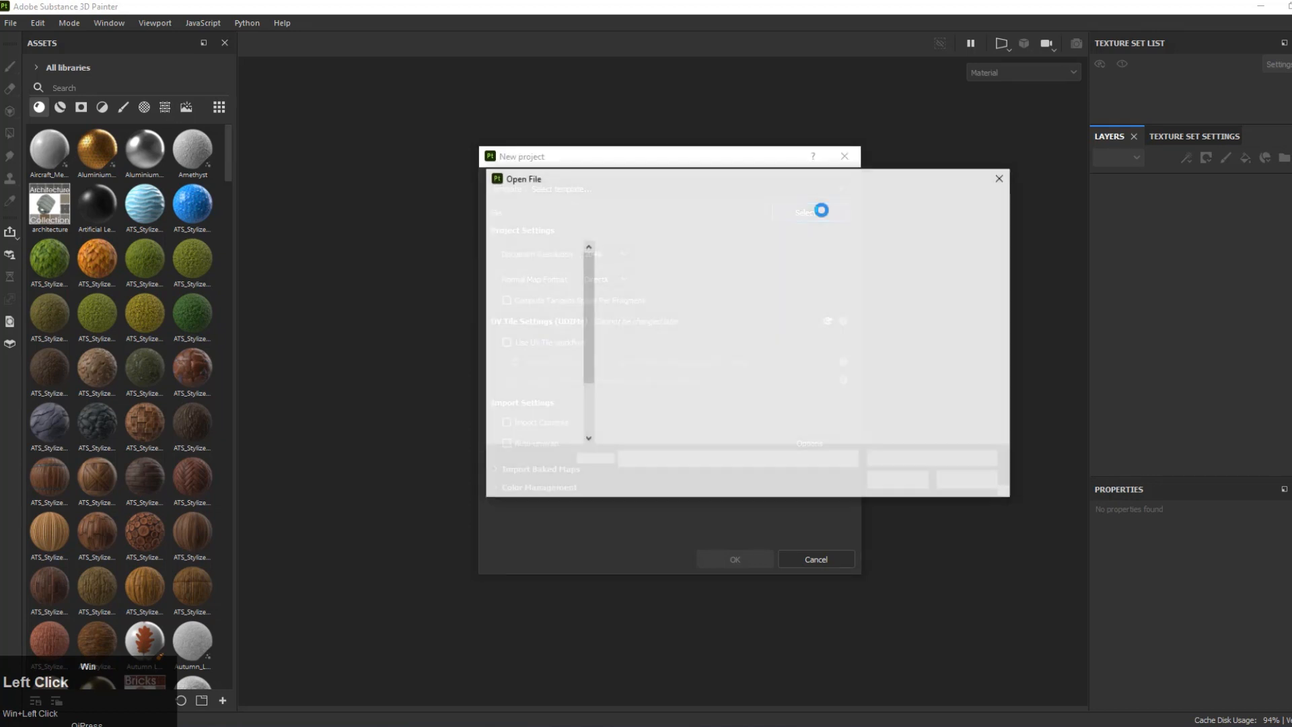
{"action": "left_click", "coordinate": [536, 287]}
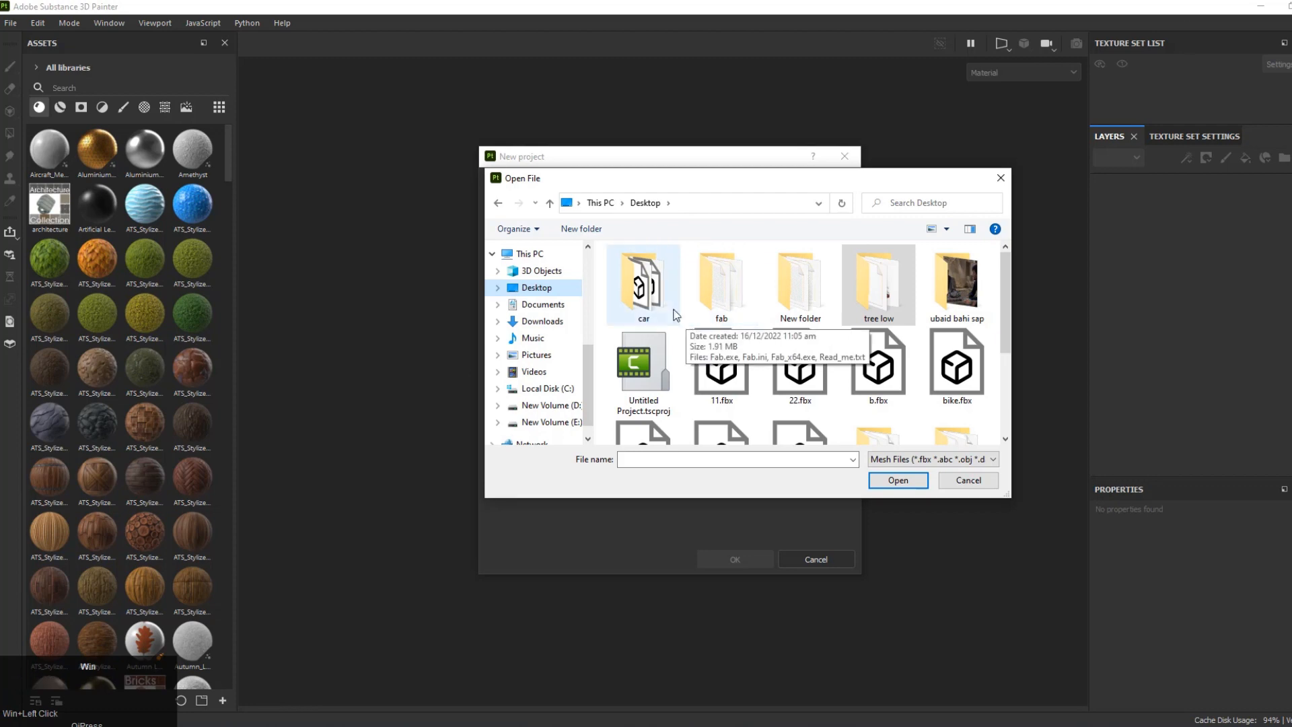
{"action": "left_click", "coordinate": [649, 303]}
{"action": "double_click", "coordinate": [650, 303]}
{"action": "left_click", "coordinate": [661, 314]}
{"action": "left_click", "coordinate": [909, 487]}
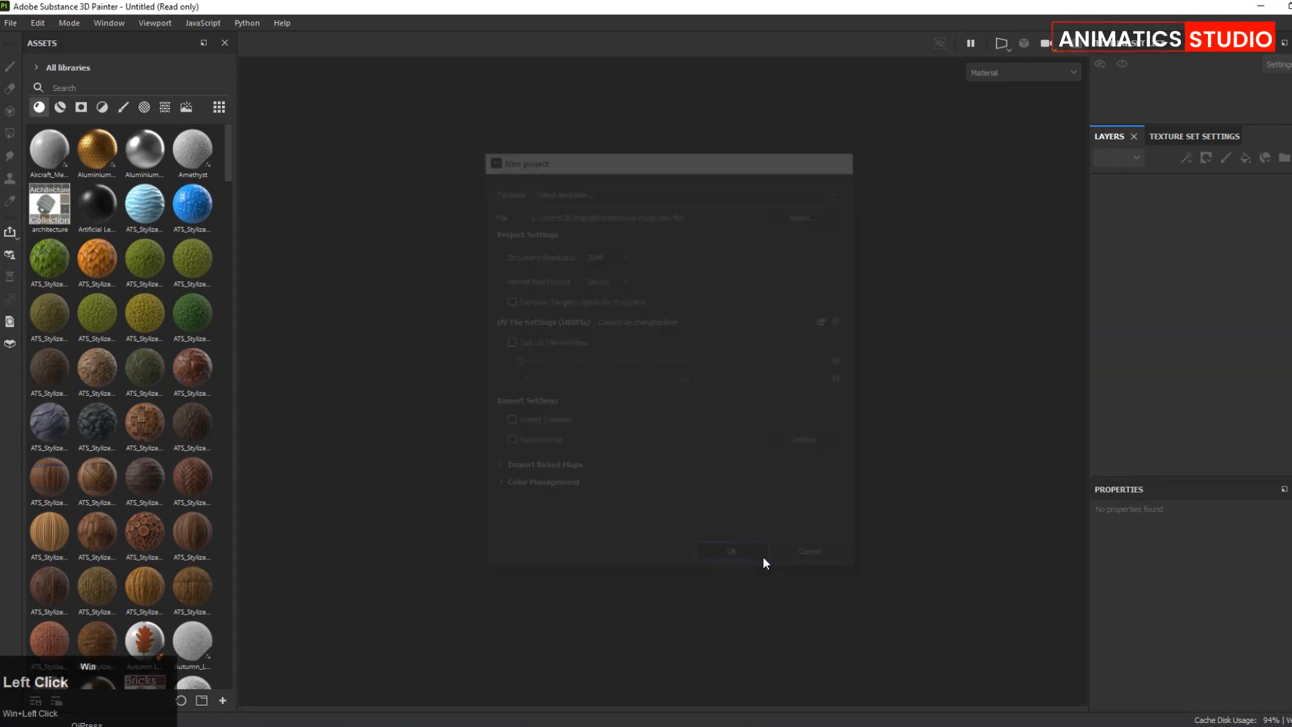
{"action": "left_click", "coordinate": [762, 556]}
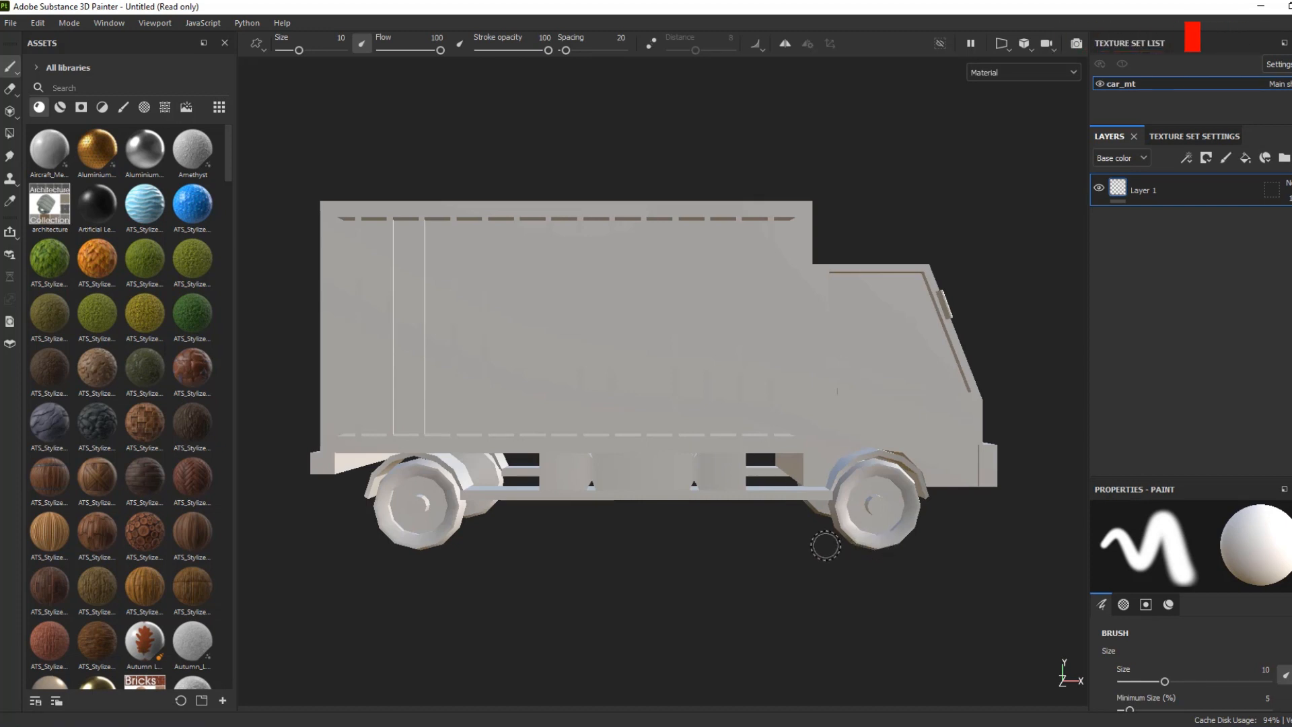
Step: Examine the imported truck model from several viewing angles
{"action": "left_click_drag", "start_coordinate": [828, 542], "coordinate": [659, 518], "text": "alt"}
{"action": "scroll", "coordinate": [654, 518], "scroll_direction": "up", "scroll_amount": 3}
{"action": "scroll", "coordinate": [605, 515], "scroll_direction": "down", "scroll_amount": 5}
{"action": "left_click_drag", "start_coordinate": [548, 513], "coordinate": [777, 509], "text": "alt"}
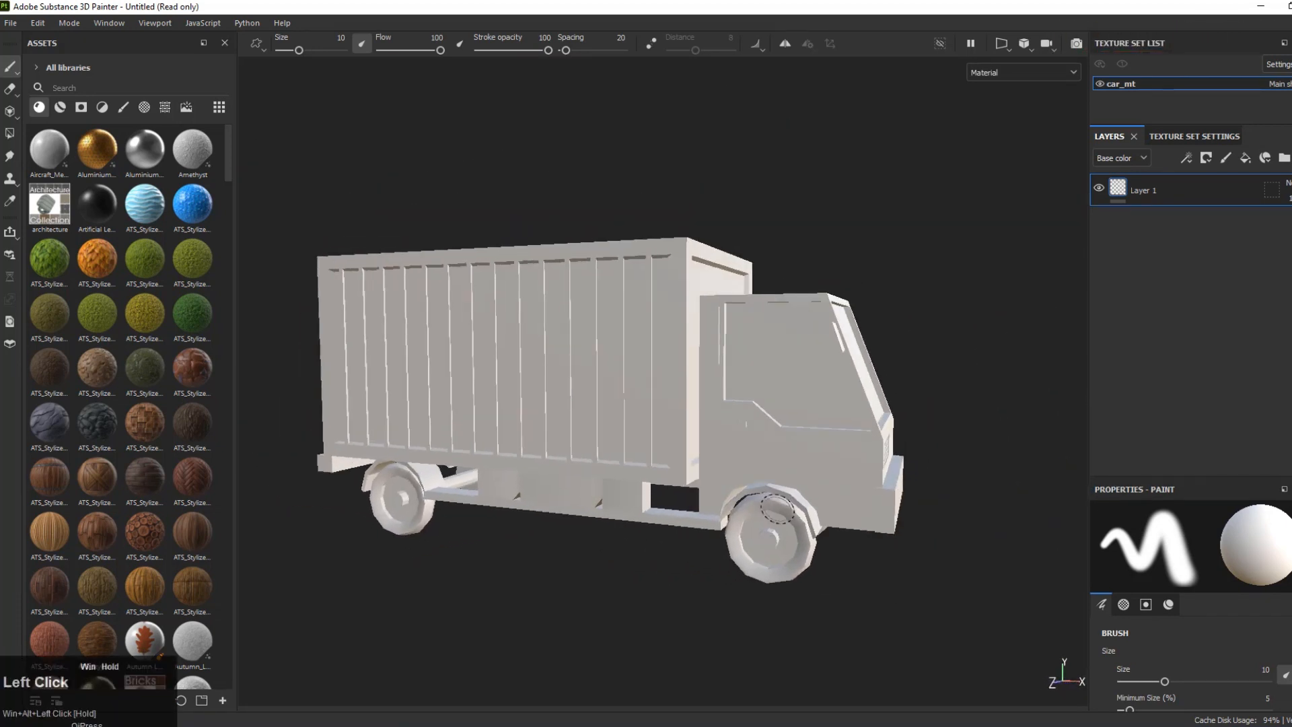
{"action": "scroll", "coordinate": [777, 509], "scroll_direction": "down", "scroll_amount": 2}
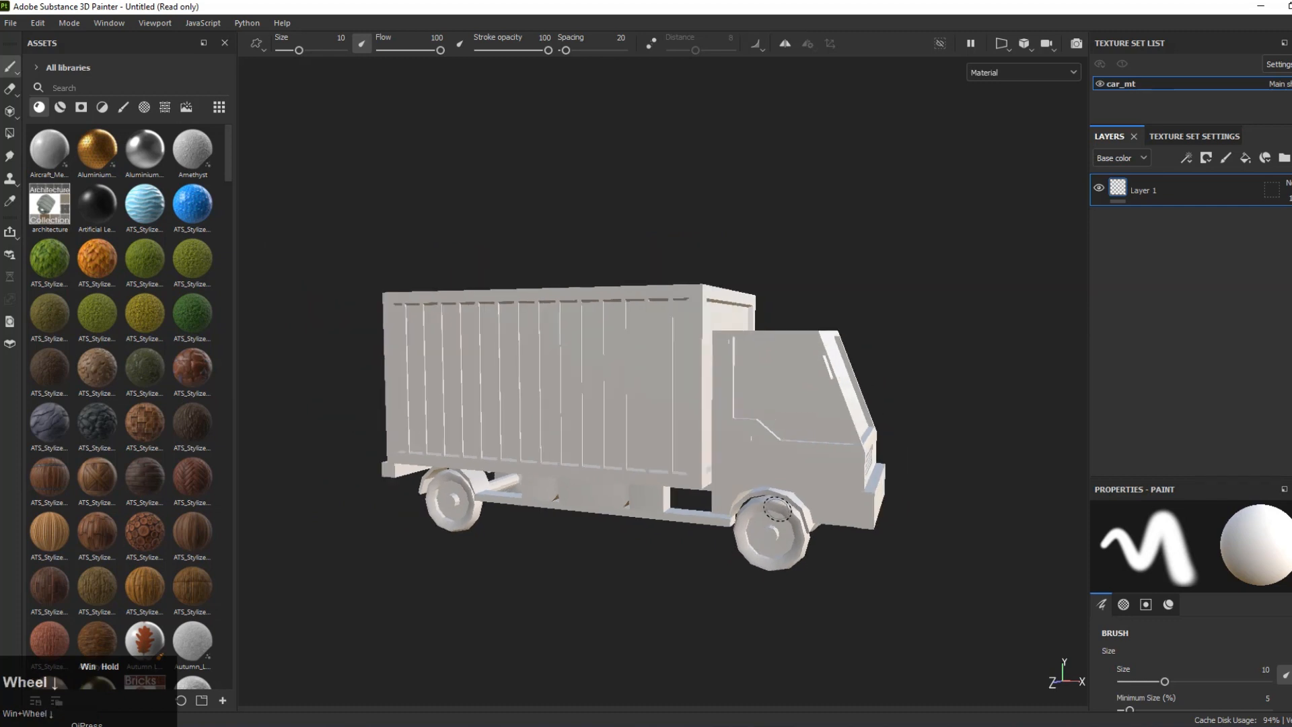
{"action": "scroll", "coordinate": [777, 509], "scroll_direction": "down", "scroll_amount": 2}
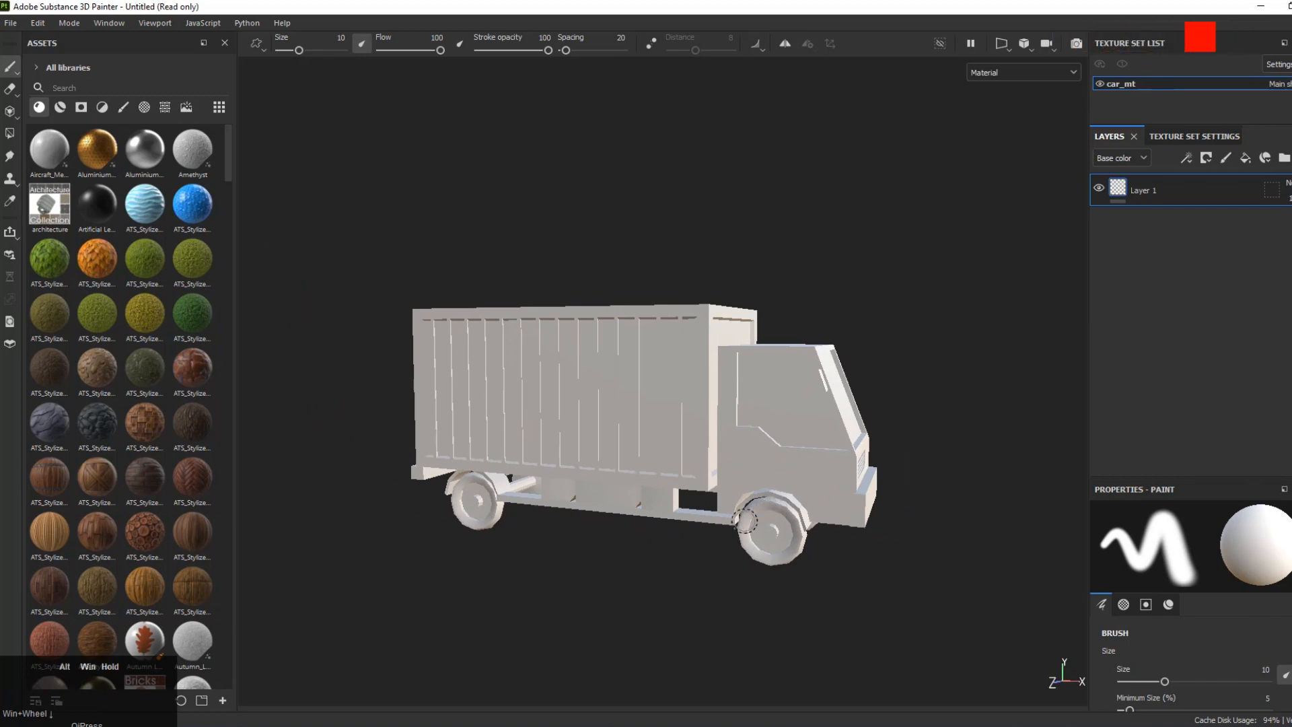
{"action": "left_click_drag", "start_coordinate": [716, 527], "coordinate": [731, 527], "text": "alt"}
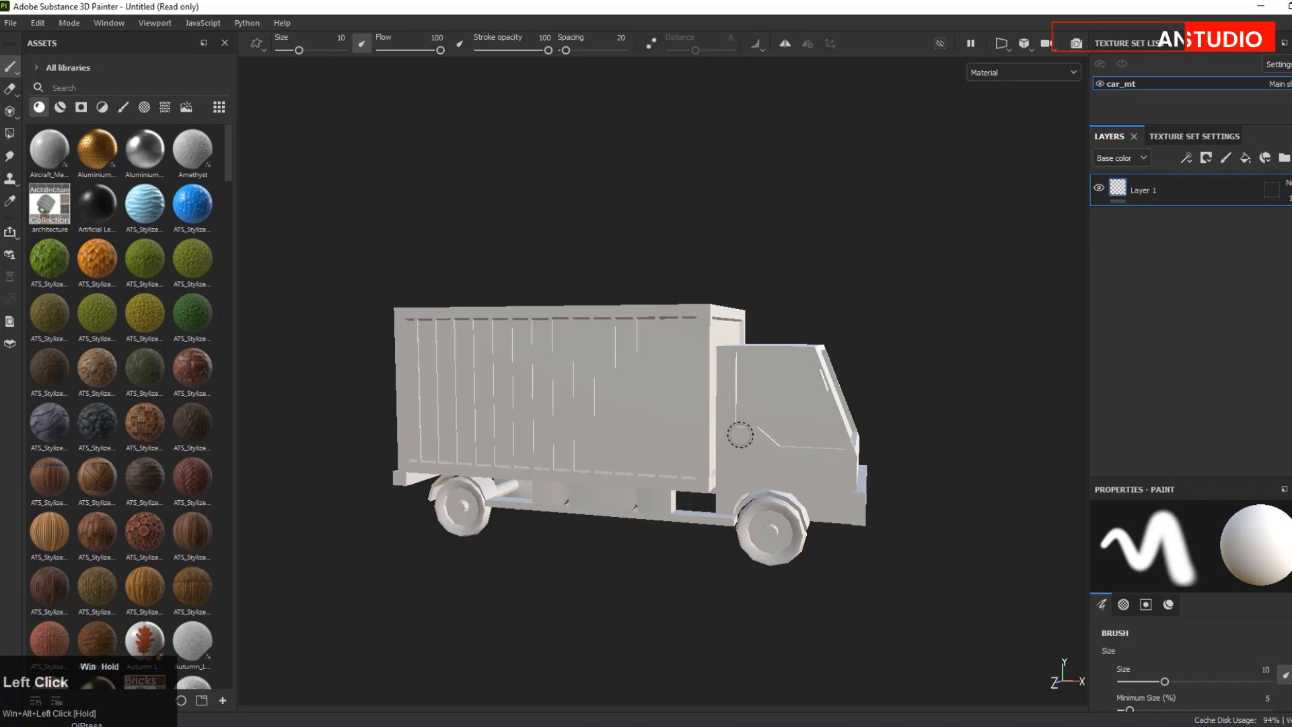
Step: In the mesh map bake settings for car_mt, exclude the ID map and set the output size to 2048
{"action": "left_click", "coordinate": [1200, 138]}
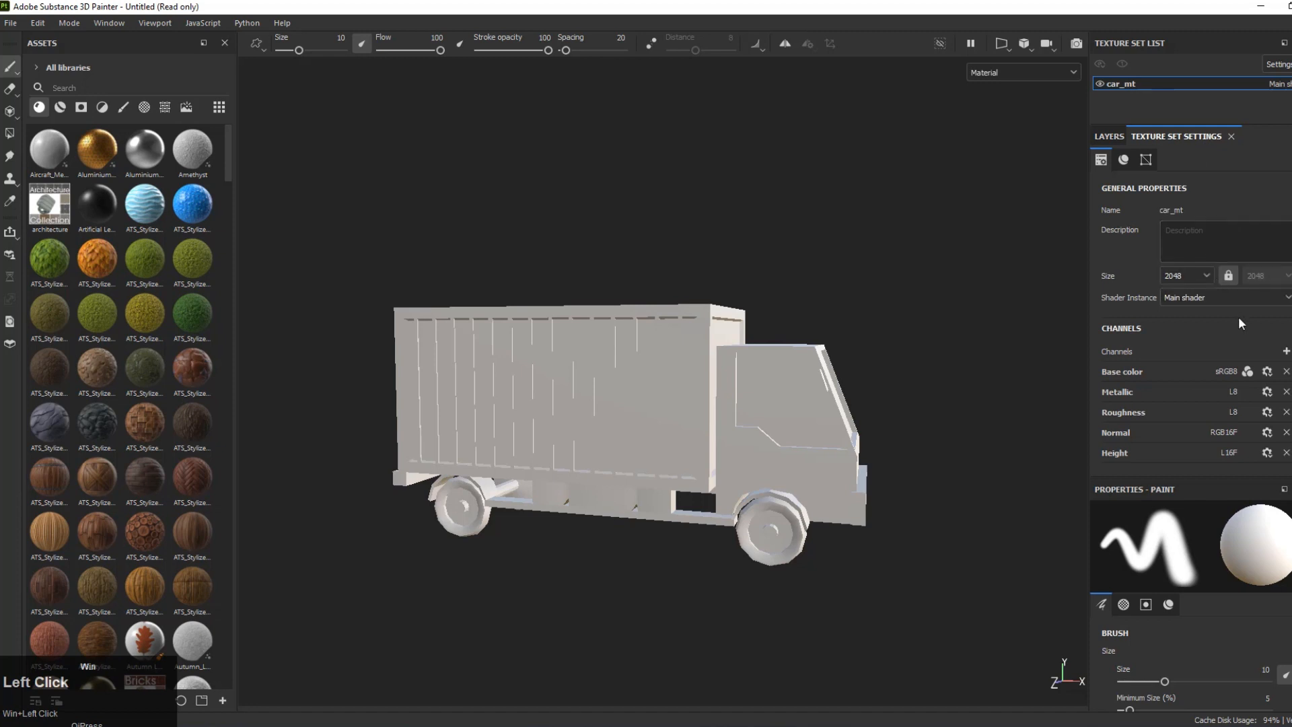
{"action": "scroll", "coordinate": [1238, 317], "scroll_direction": "down", "scroll_amount": 2}
{"action": "scroll", "coordinate": [1246, 332], "scroll_direction": "down", "scroll_amount": 2}
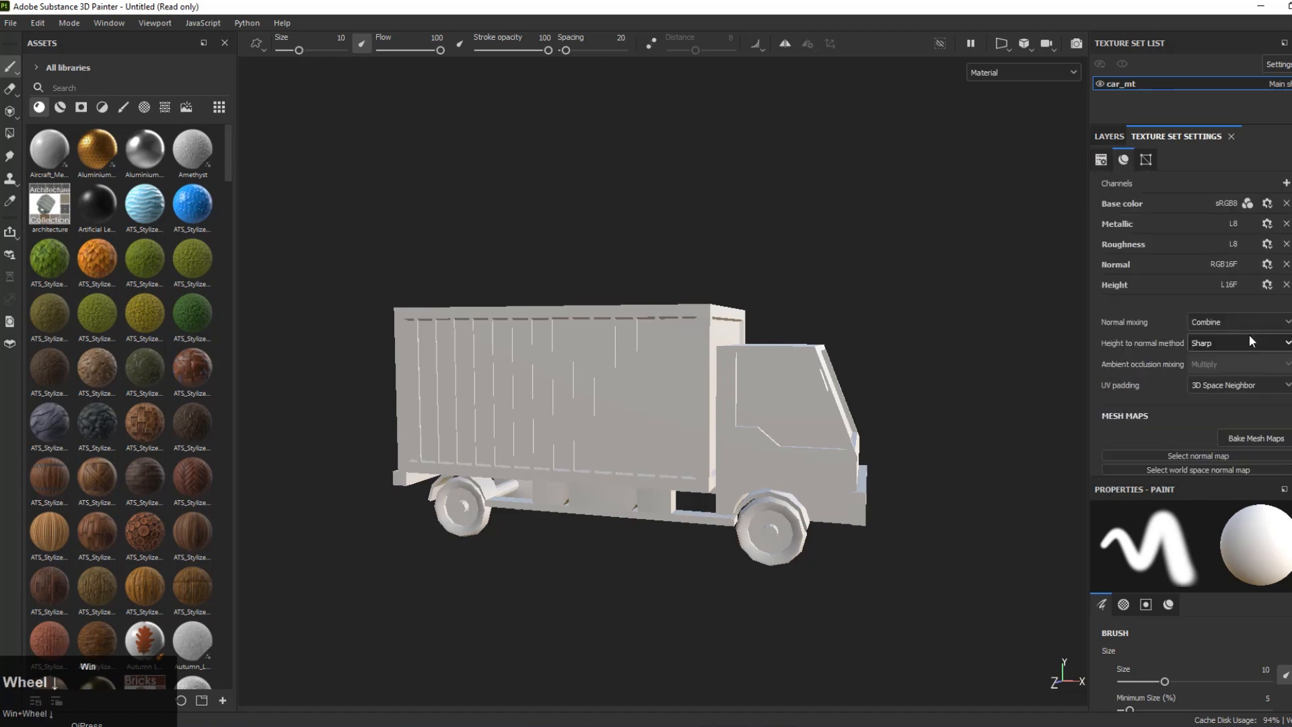
{"action": "scroll", "coordinate": [1249, 386], "scroll_direction": "down", "scroll_amount": 1}
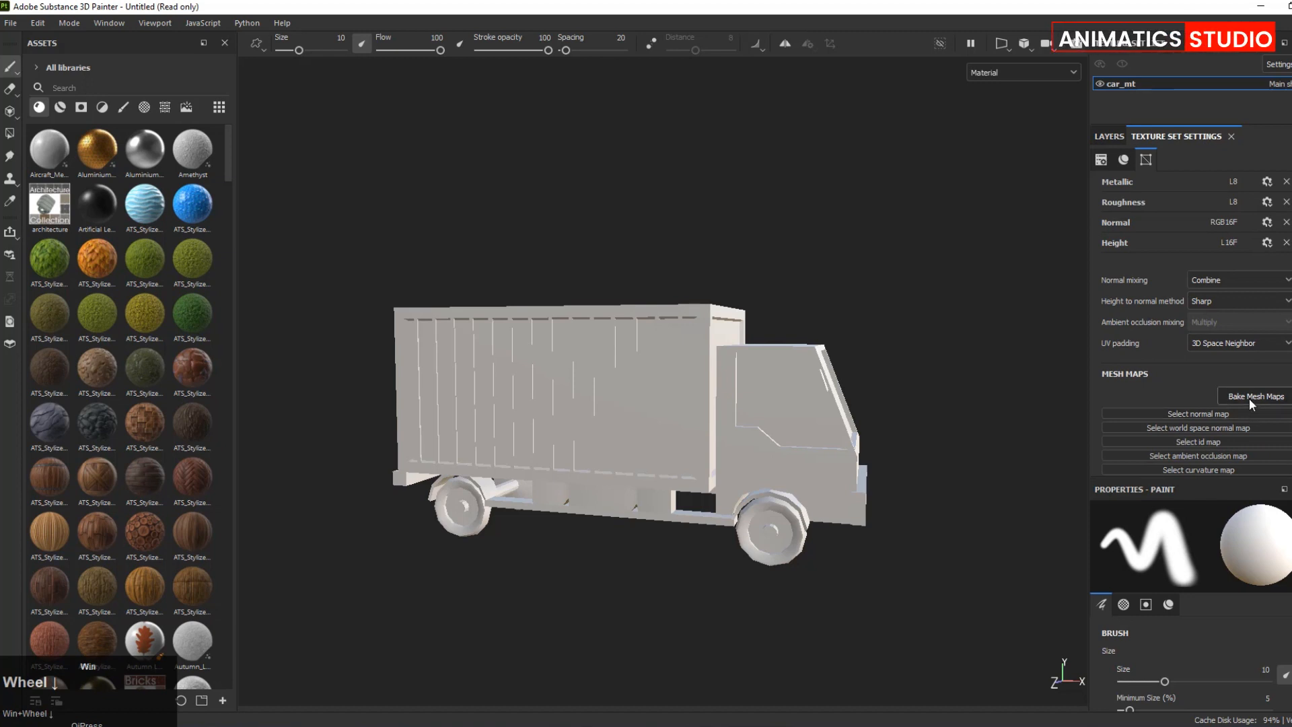
{"action": "left_click", "coordinate": [1249, 398]}
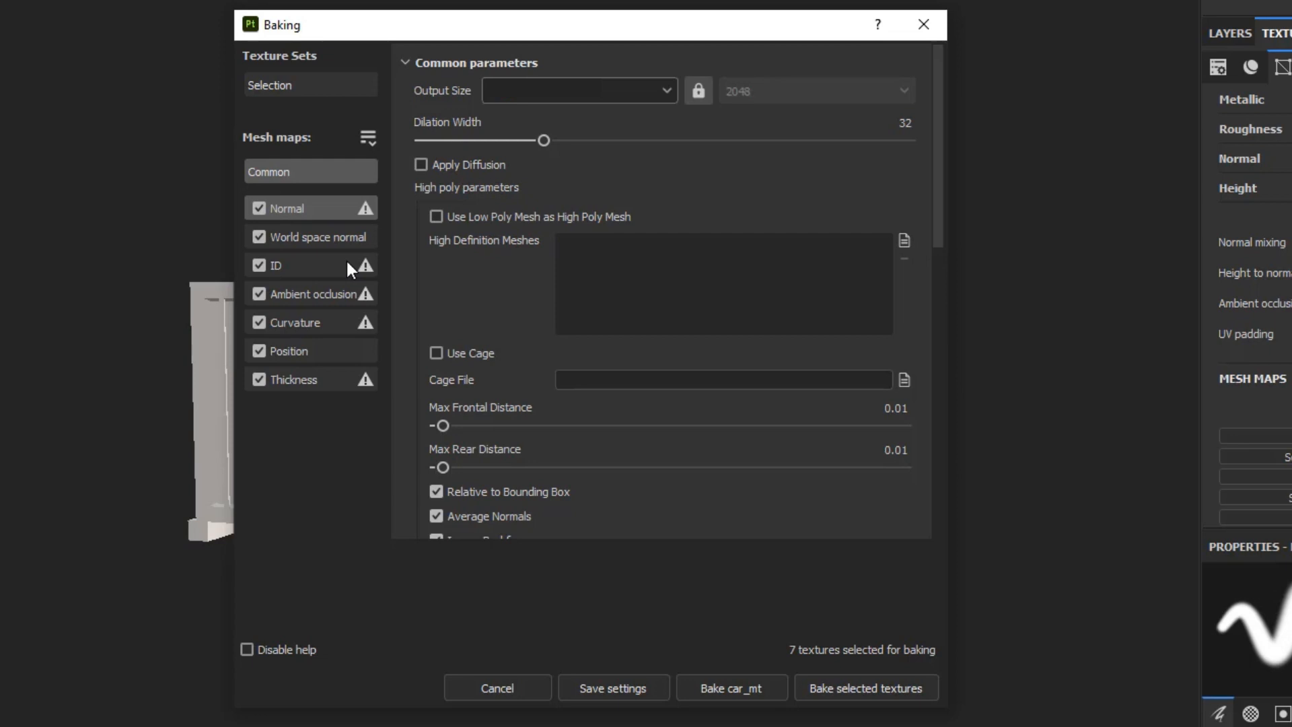
{"action": "left_click", "coordinate": [258, 265]}
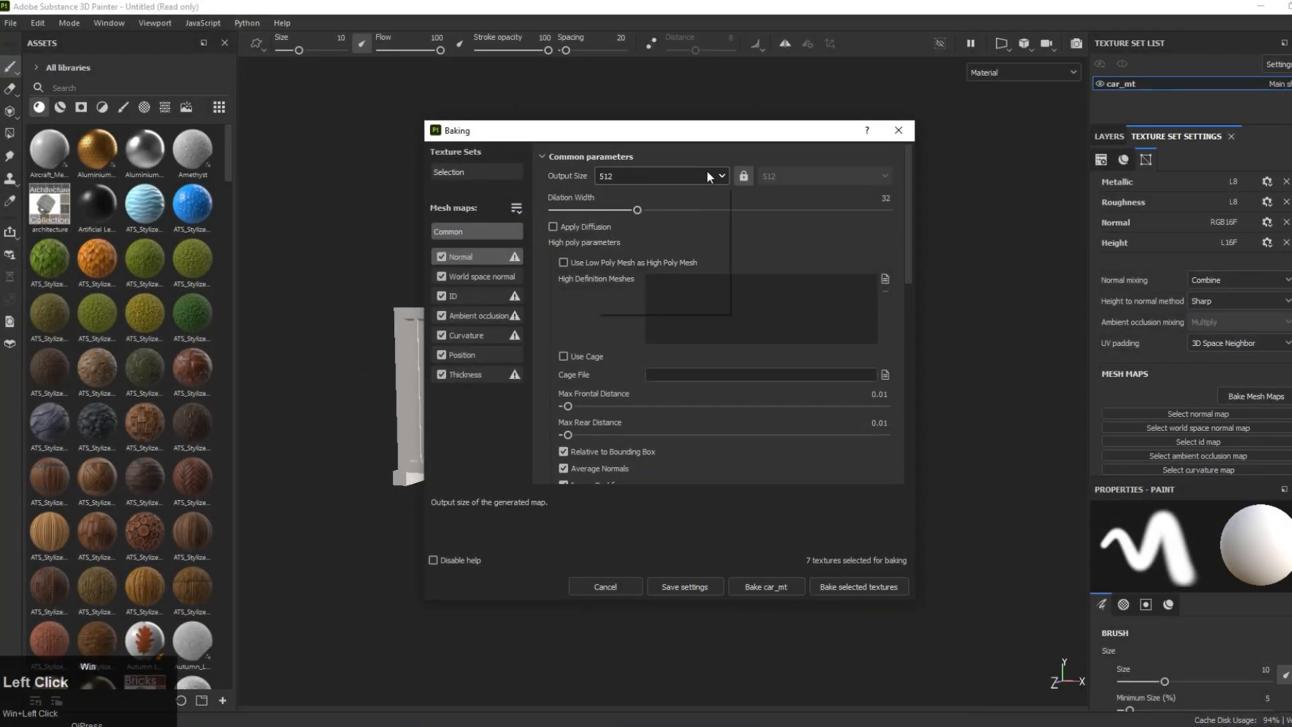
{"action": "left_click", "coordinate": [706, 173]}
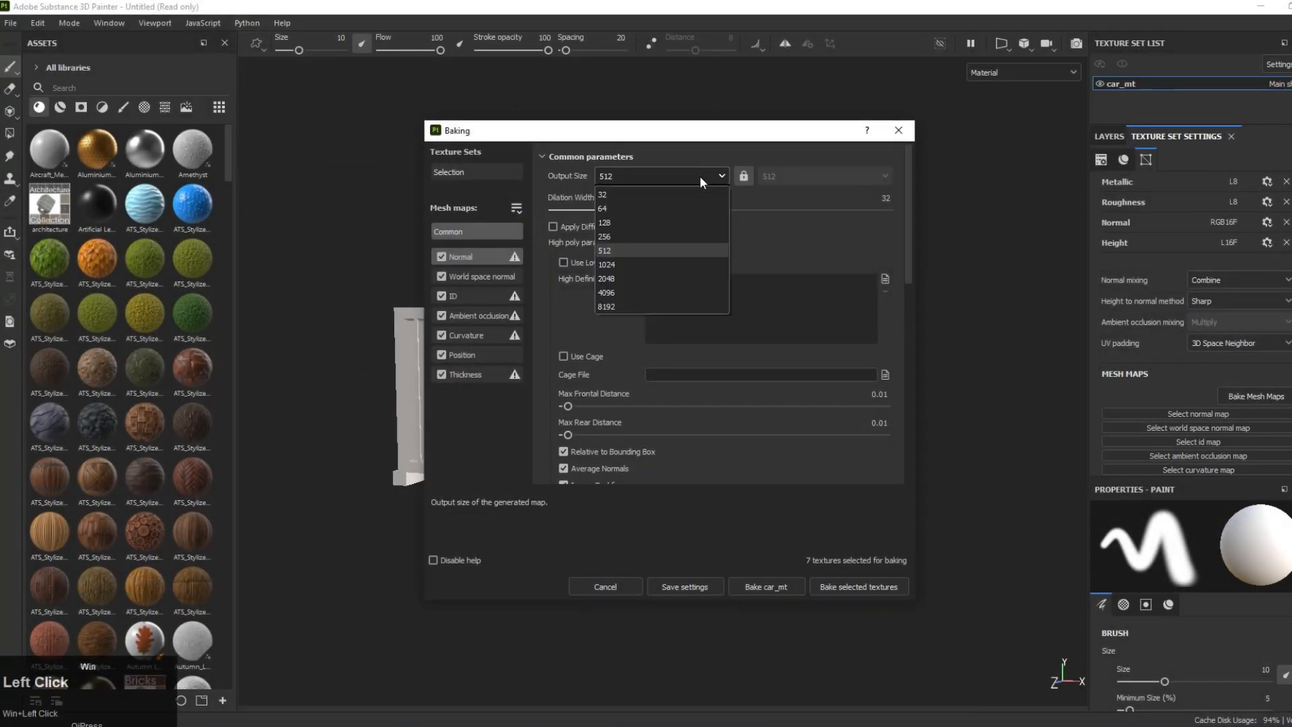
{"action": "left_click", "coordinate": [609, 276]}
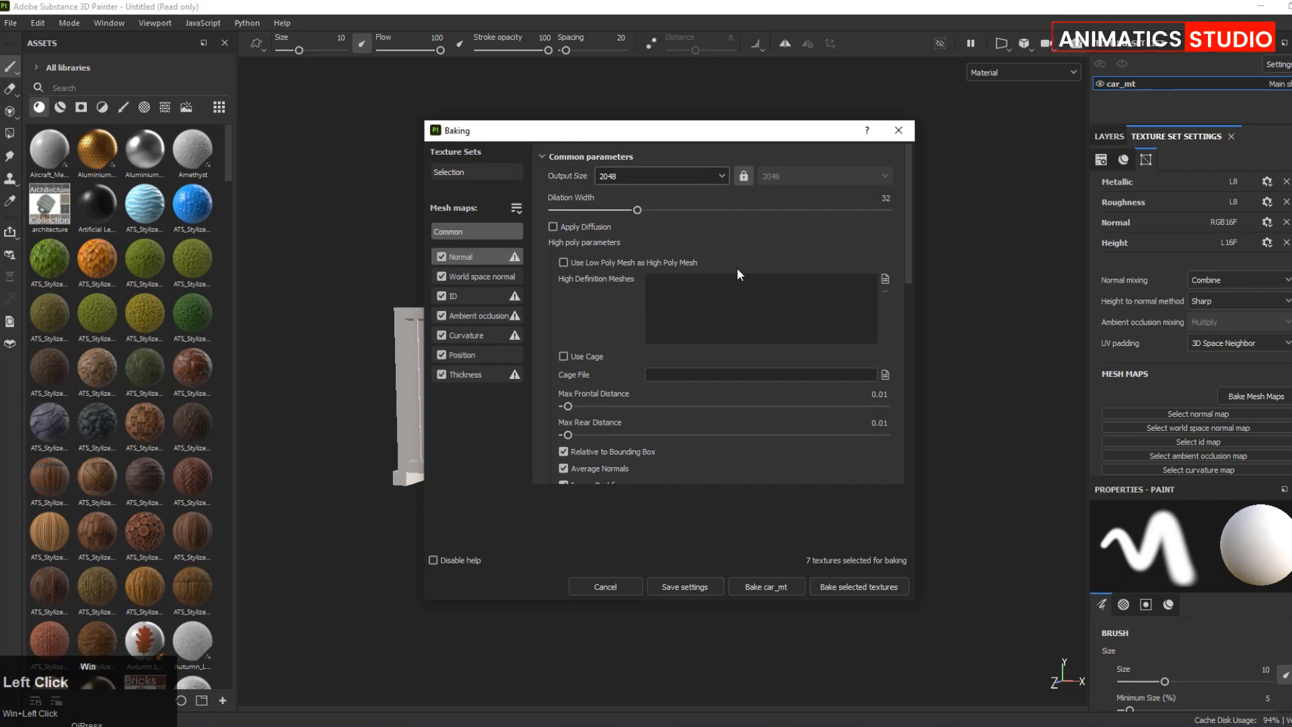
Step: Load Truck high.fbx from the car folder as the high definition mesh for baking
{"action": "left_click", "coordinate": [884, 278]}
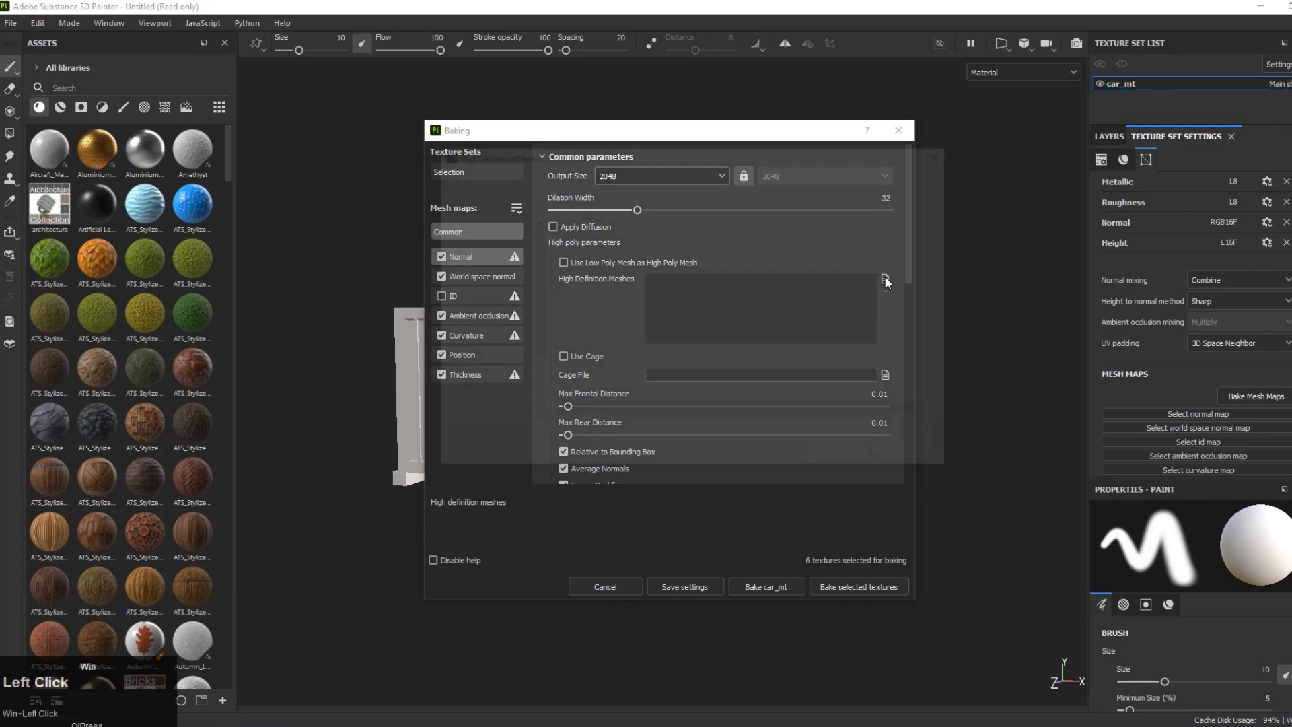
{"action": "left_click", "coordinate": [559, 276]}
{"action": "left_click", "coordinate": [845, 453]}
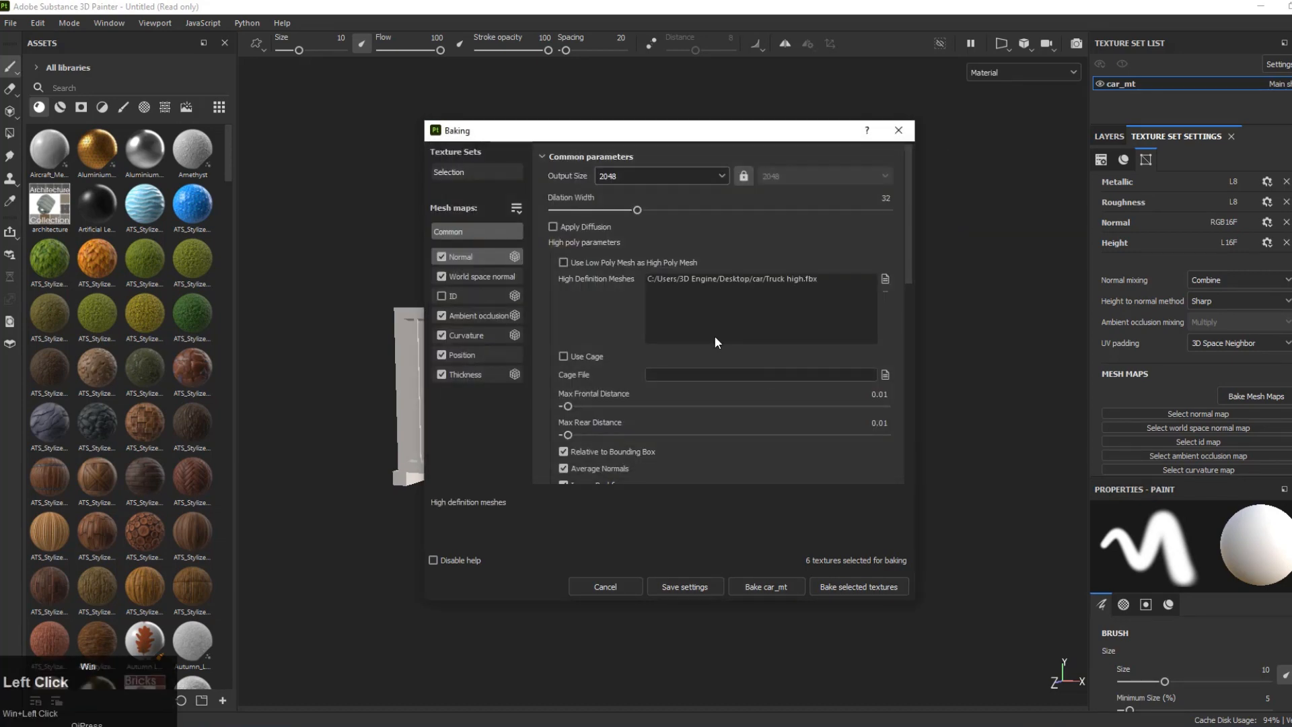
Step: Set the ambient occlusion baker's self occlusion to Only Same Mesh Name
{"action": "left_click", "coordinate": [481, 316]}
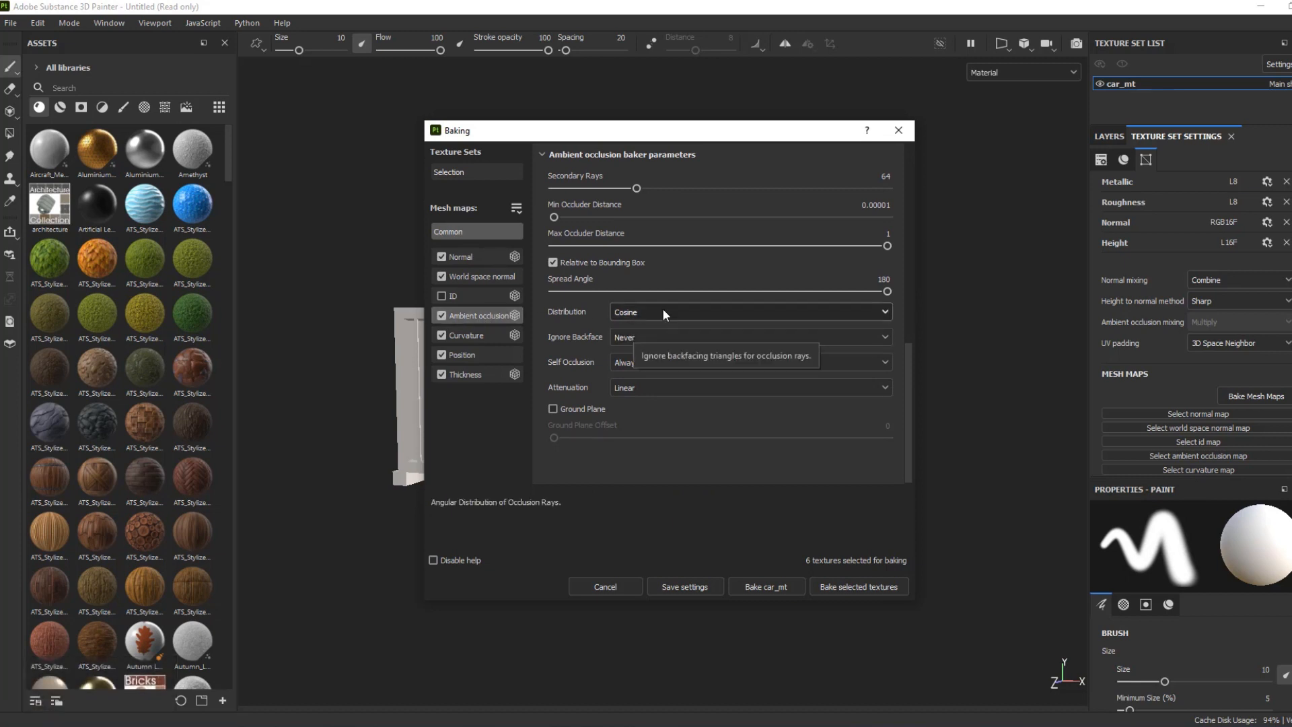
{"action": "left_click", "coordinate": [665, 310]}
{"action": "left_click", "coordinate": [665, 309]}
{"action": "left_click", "coordinate": [657, 363]}
{"action": "left_click", "coordinate": [655, 395]}
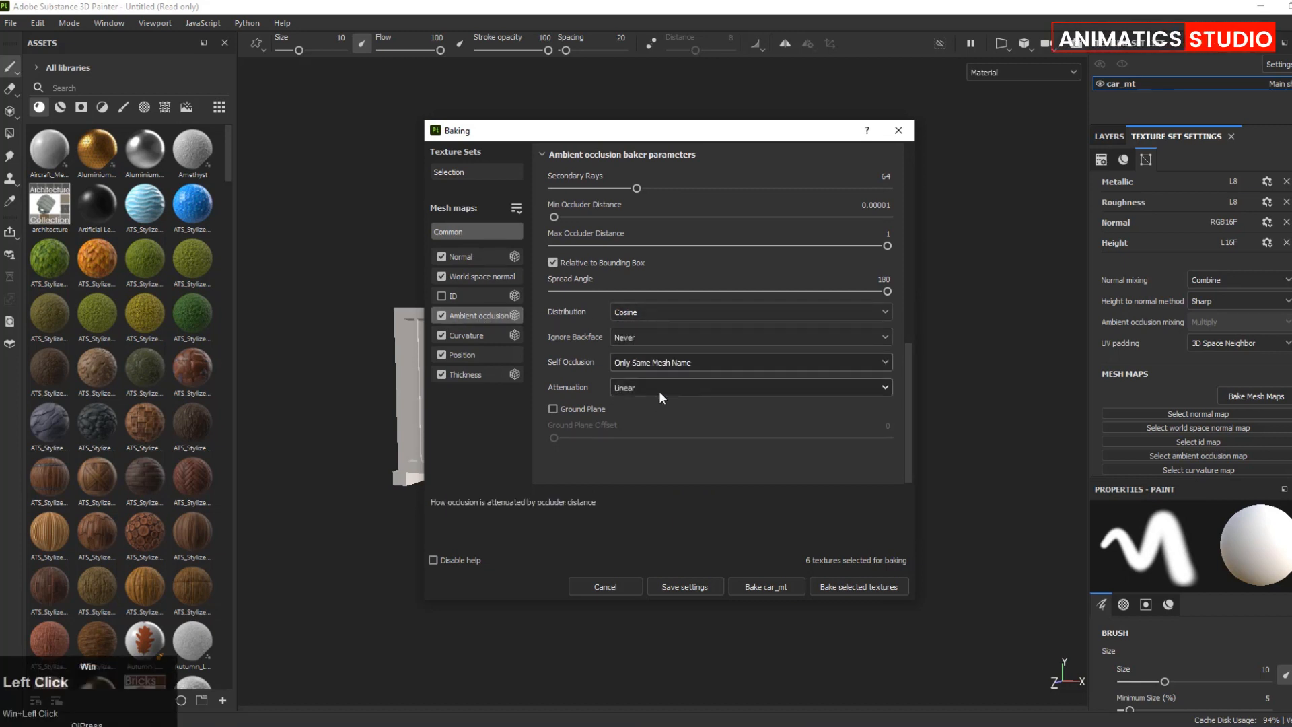
Step: Set the antialiasing in the curvature bake settings to Subsampling 4x4
{"action": "left_click", "coordinate": [474, 335]}
{"action": "scroll", "coordinate": [697, 432], "scroll_direction": "down", "scroll_amount": 1}
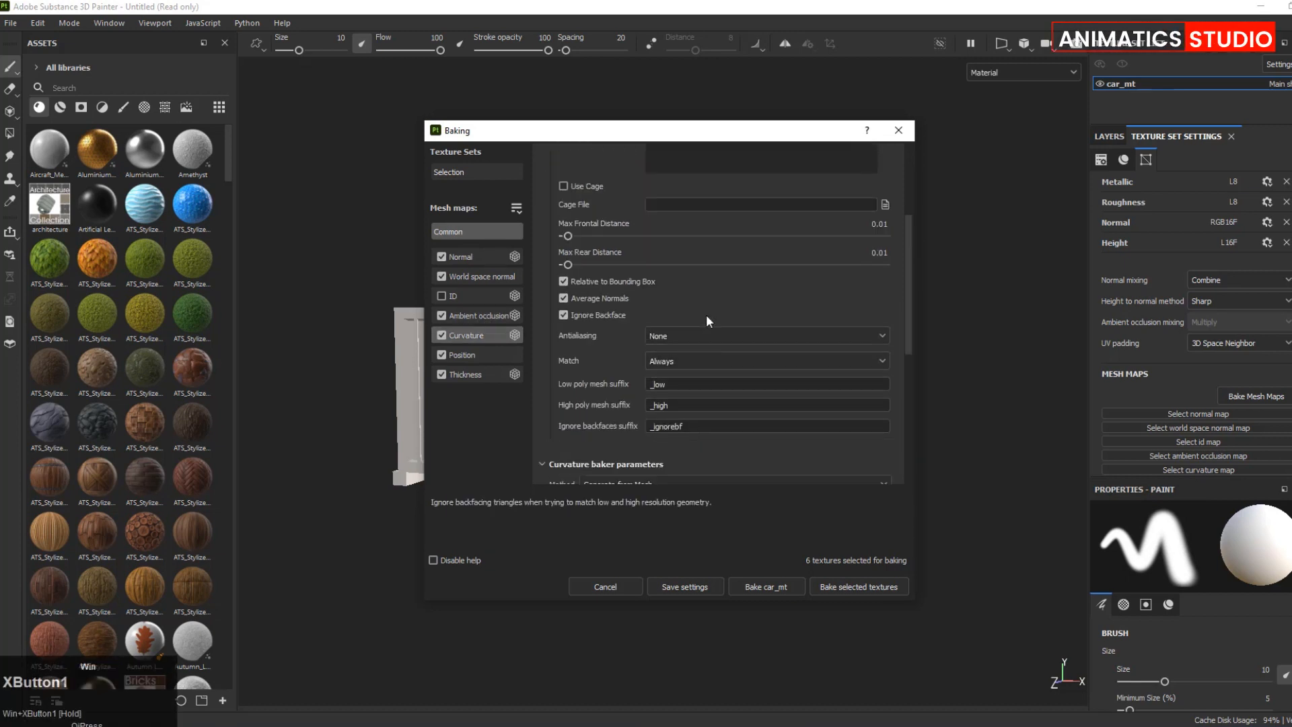
{"action": "left_click", "coordinate": [705, 334]}
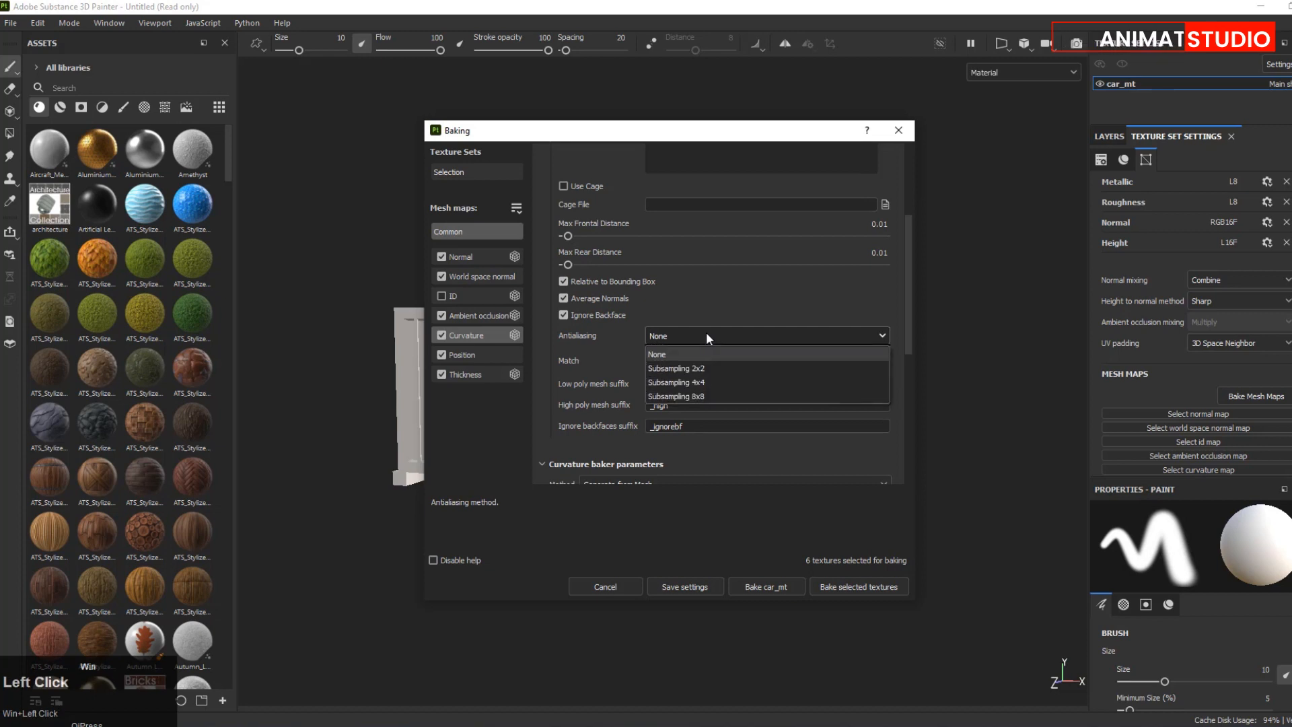
{"action": "left_click", "coordinate": [692, 381]}
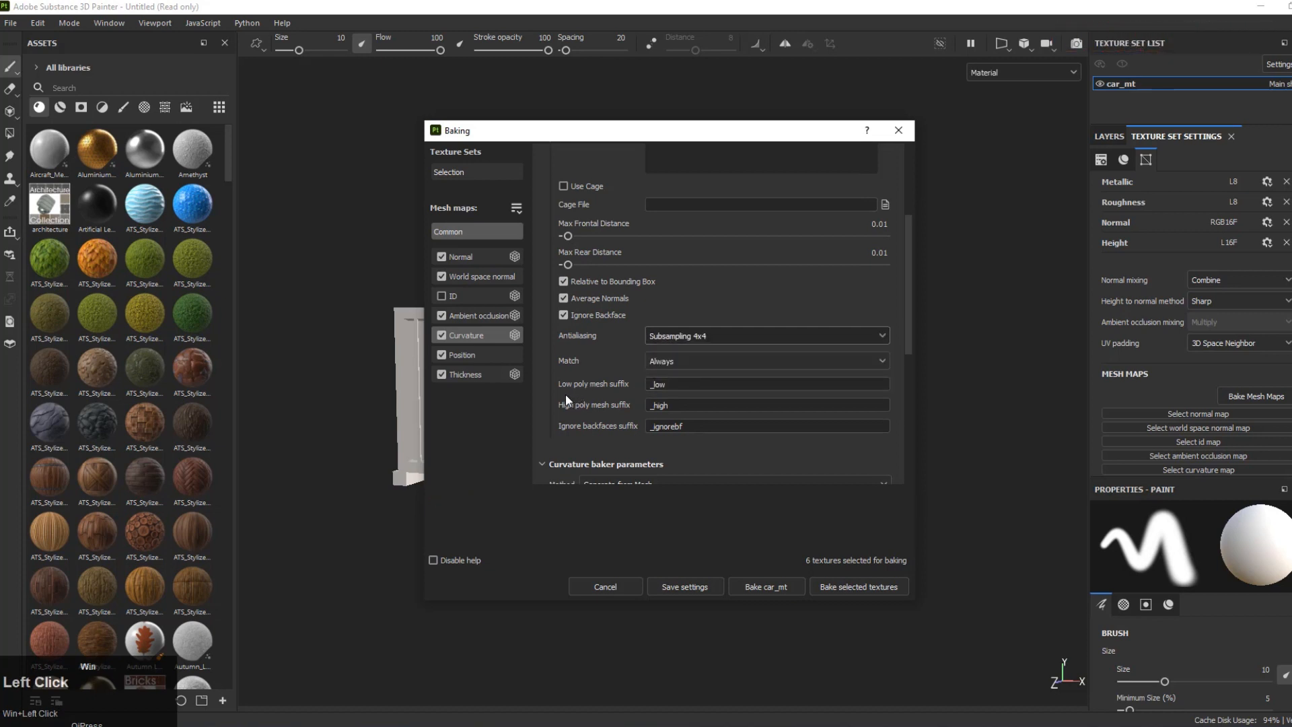
Step: Set the thickness baker's self occlusion to Only Same Mesh Name and bake the selected textures
{"action": "left_click", "coordinate": [484, 369]}
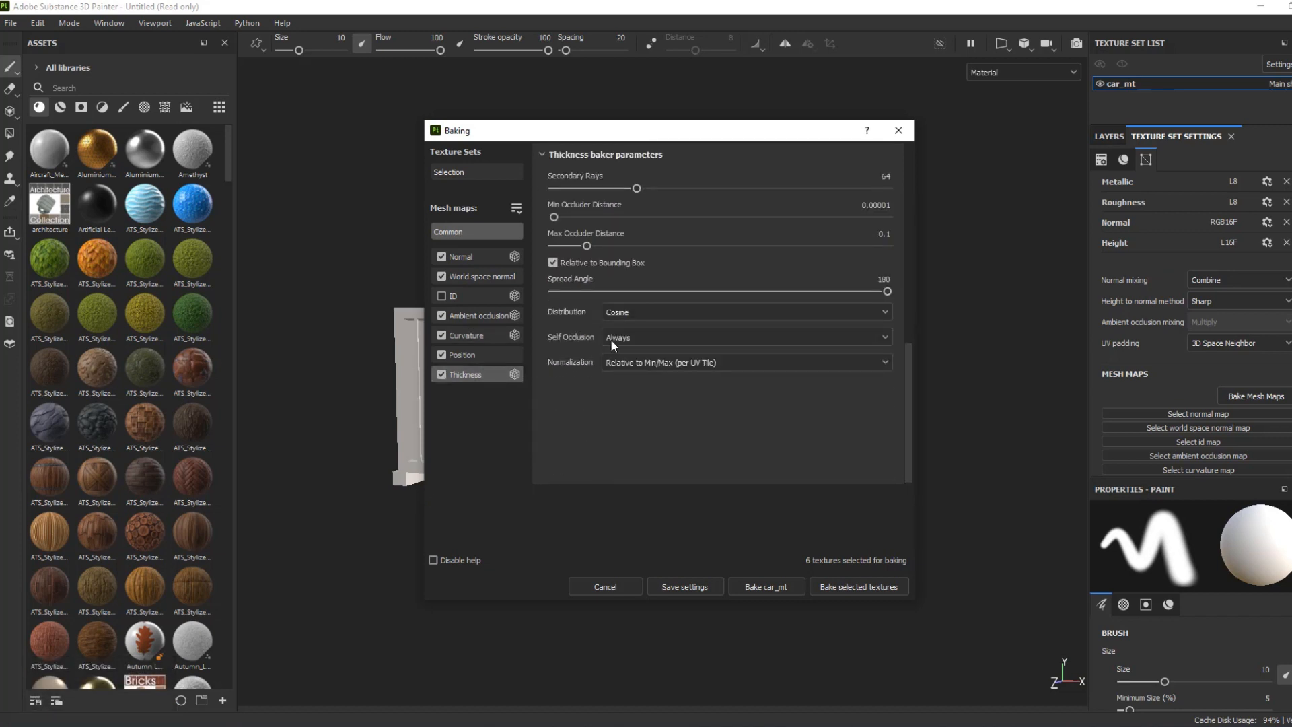
{"action": "left_click", "coordinate": [642, 336]}
{"action": "left_click", "coordinate": [640, 365]}
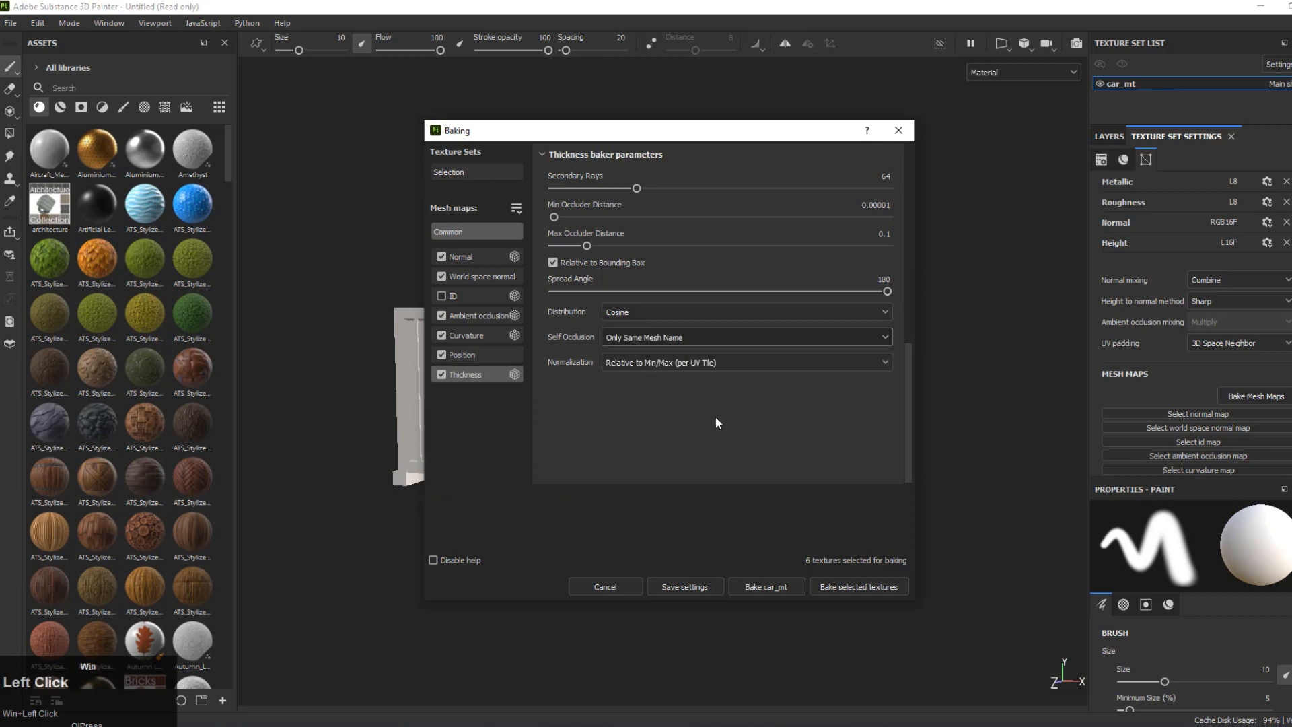
{"action": "left_click", "coordinate": [855, 587]}
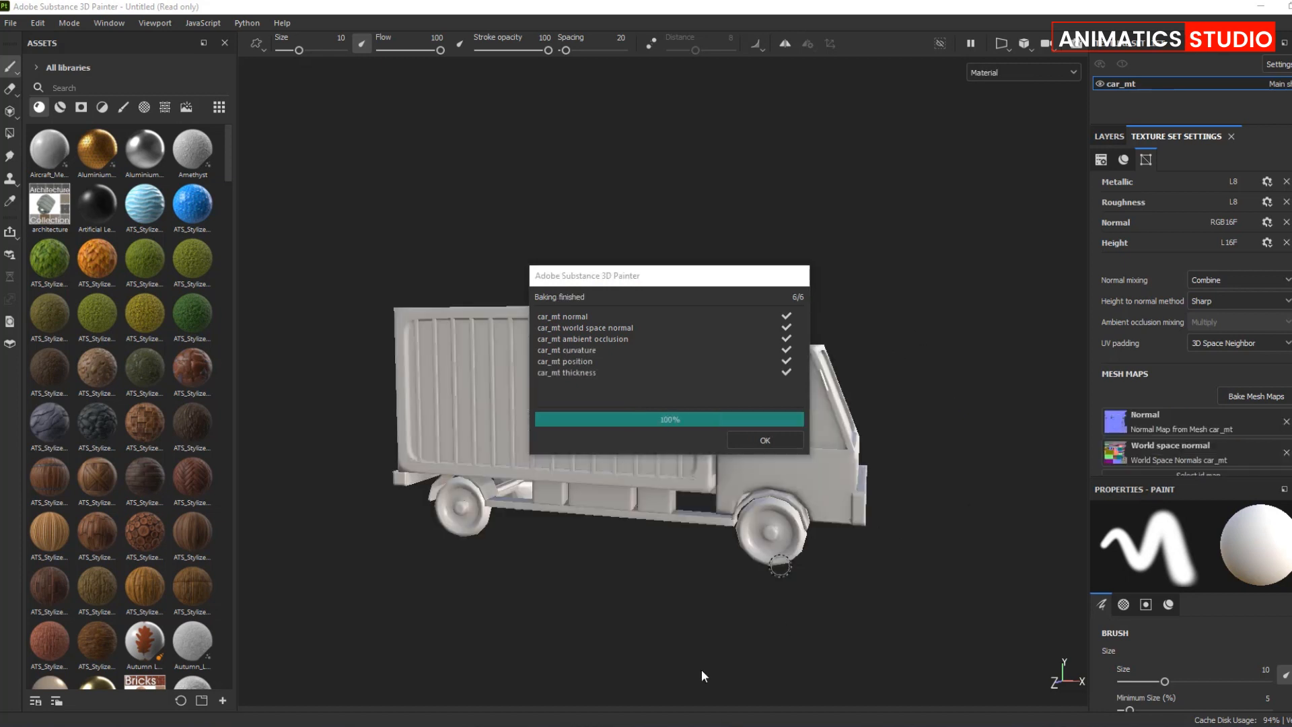
{"action": "left_click", "coordinate": [765, 440]}
Step: Apply the Cobalt Damaged smart material to the truck
{"action": "left_click_drag", "start_coordinate": [909, 484], "coordinate": [833, 479], "text": "alt"}
{"action": "middle_click_drag", "start_coordinate": [833, 479], "coordinate": [704, 473], "text": "alt"}
{"action": "scroll", "coordinate": [704, 473], "scroll_direction": "up", "scroll_amount": 1}
{"action": "left_click_drag", "start_coordinate": [560, 437], "coordinate": [621, 458], "text": "alt"}
{"action": "middle_click_drag", "start_coordinate": [622, 459], "coordinate": [635, 463], "text": "alt"}
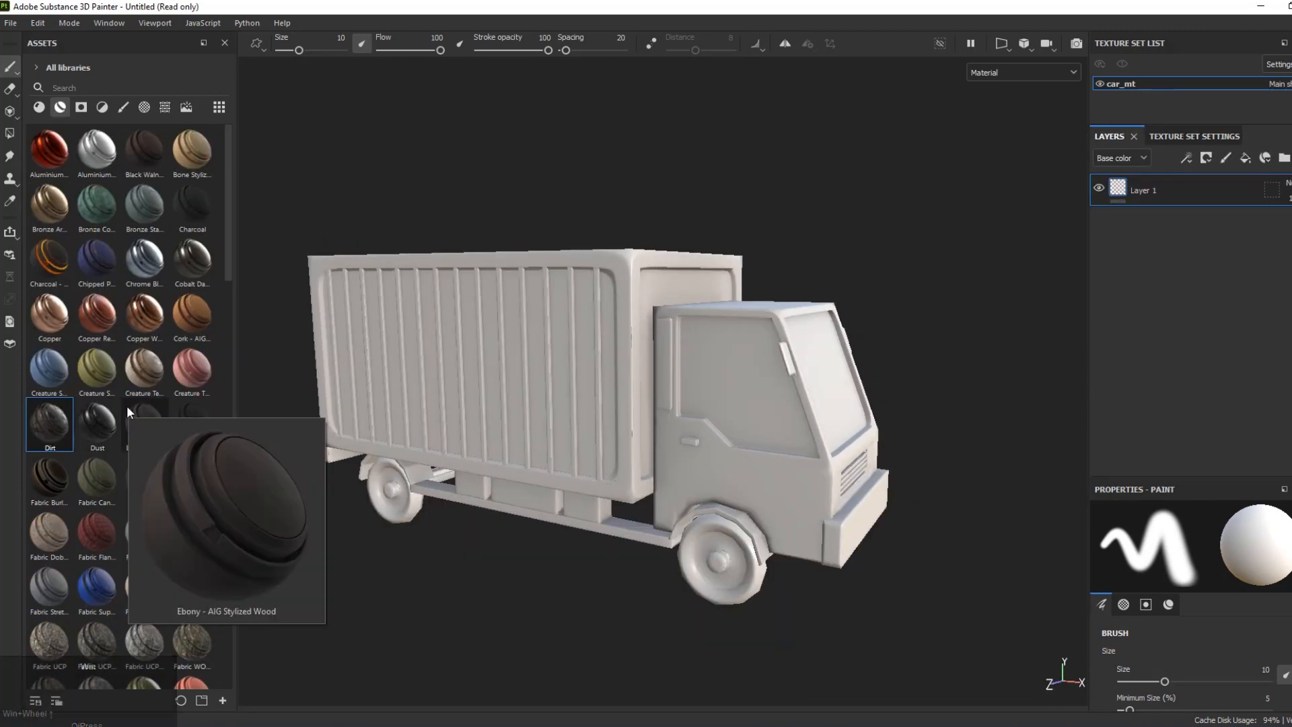
{"action": "mouse_move", "coordinate": [204, 261]}
{"action": "left_click_drag", "start_coordinate": [200, 259], "coordinate": [451, 358]}
Step: Change the base color of the Base Metal layer inside the Cobalt Damaged folder to white
{"action": "scroll", "coordinate": [707, 437], "scroll_direction": "up", "scroll_amount": 5, "text": "alt+super"}
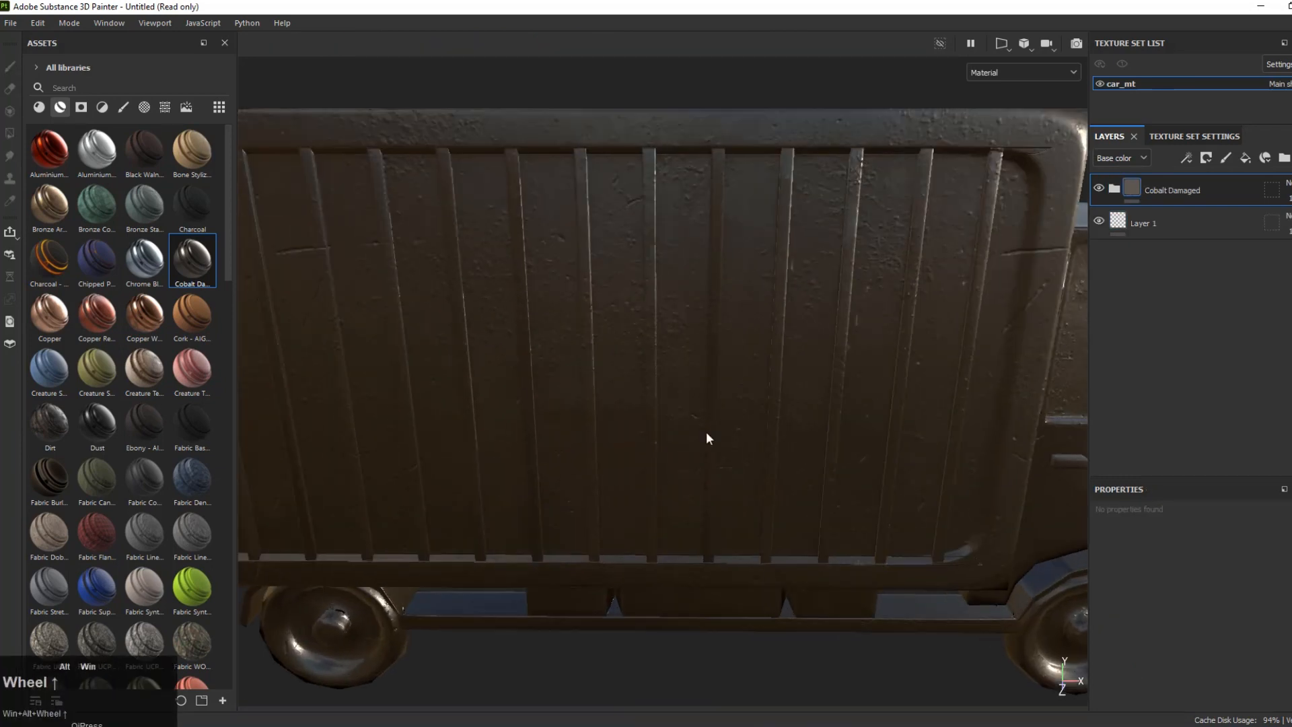
{"action": "middle_click", "coordinate": [706, 437], "text": "alt+super"}
{"action": "left_click_drag", "start_coordinate": [755, 426], "coordinate": [1118, 202], "text": "alt+super"}
{"action": "left_click", "coordinate": [1114, 188]}
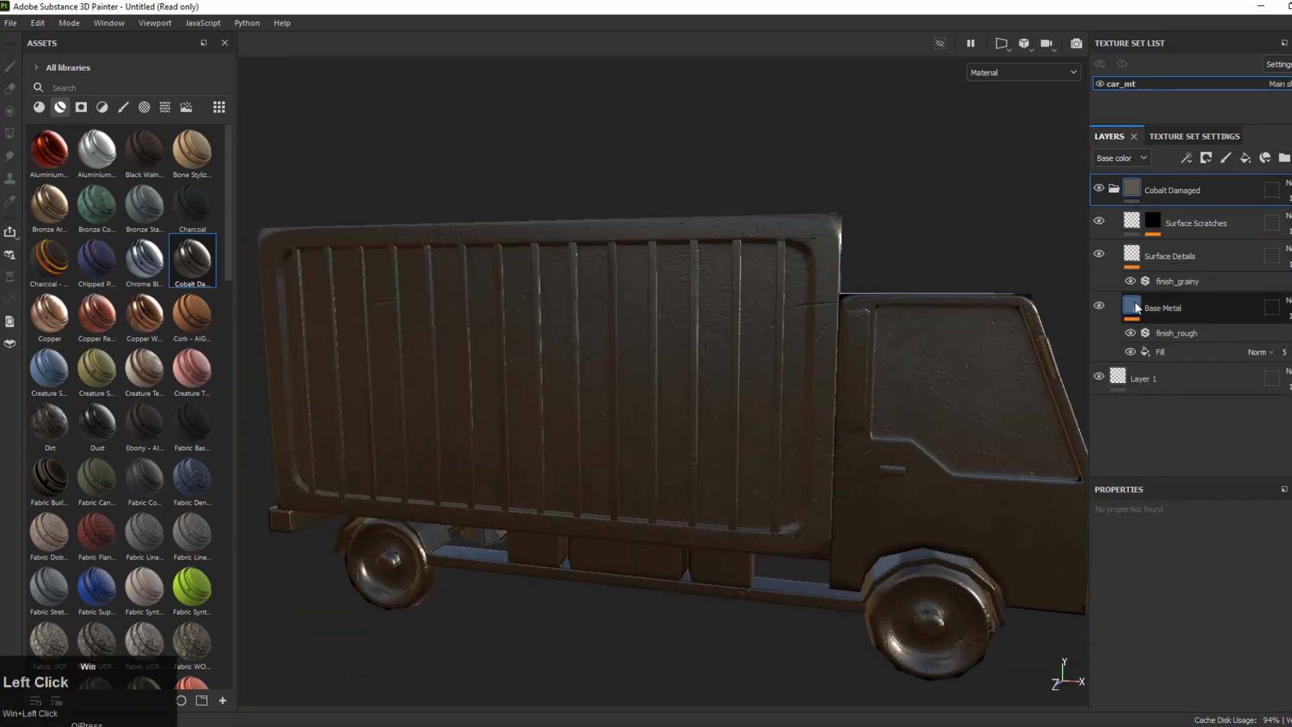
{"action": "left_click", "coordinate": [1162, 307]}
{"action": "left_click", "coordinate": [1236, 565]}
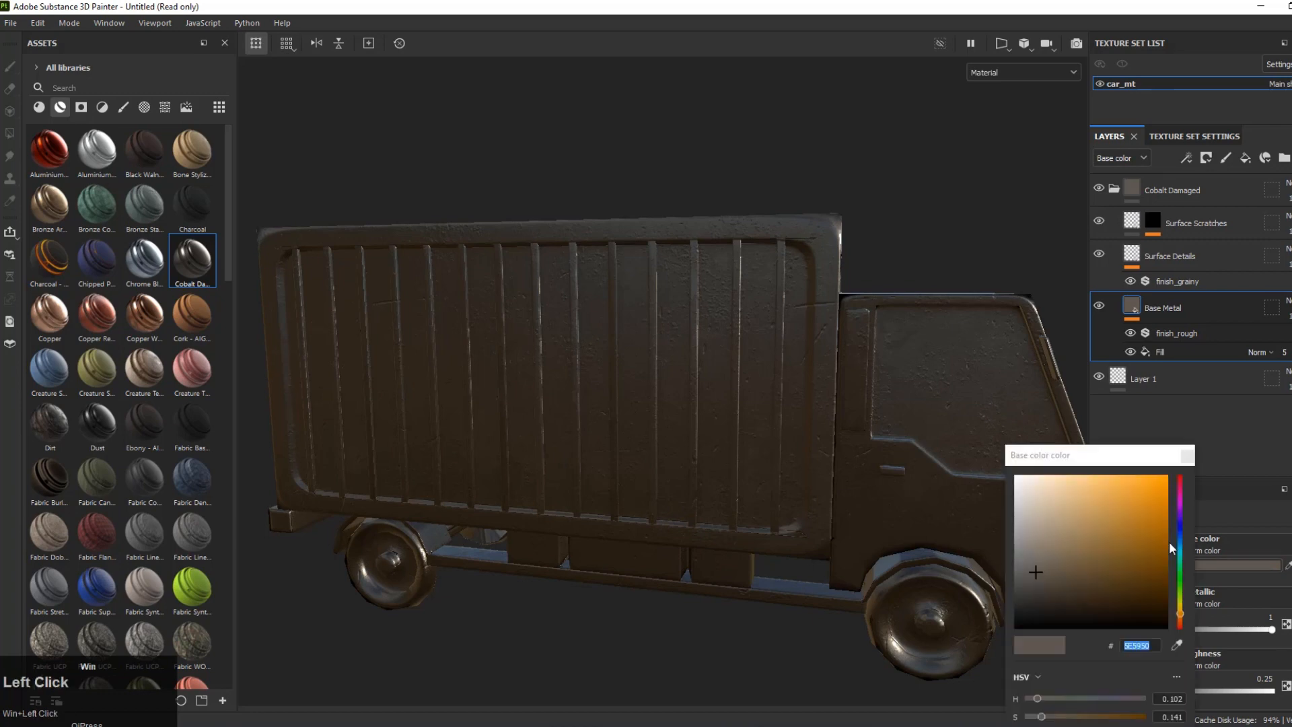
{"action": "left_click", "coordinate": [1015, 476]}
Step: Collapse the Cobalt Damaged folder and add a black mask to it
{"action": "scroll", "coordinate": [659, 464], "scroll_direction": "up", "scroll_amount": 3}
{"action": "scroll", "coordinate": [659, 464], "scroll_direction": "down", "scroll_amount": 3}
{"action": "left_click_drag", "start_coordinate": [659, 464], "coordinate": [724, 430], "text": "alt"}
{"action": "left_click", "coordinate": [1114, 188]}
{"action": "right_click", "coordinate": [1135, 188]}
{"action": "left_click", "coordinate": [1152, 202]}
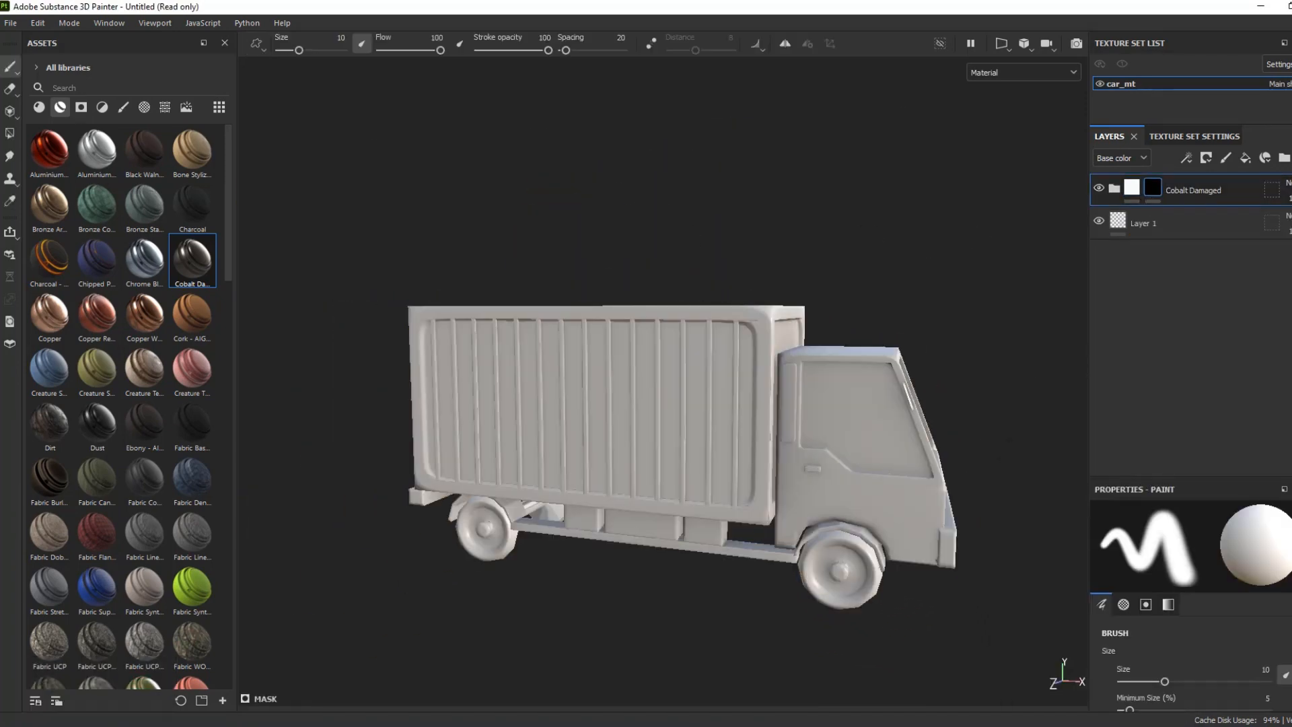
Step: Use Polygon Fill on the Cobalt Damaged mask to reveal the material on the truck's cargo box
{"action": "left_click", "coordinate": [10, 134]}
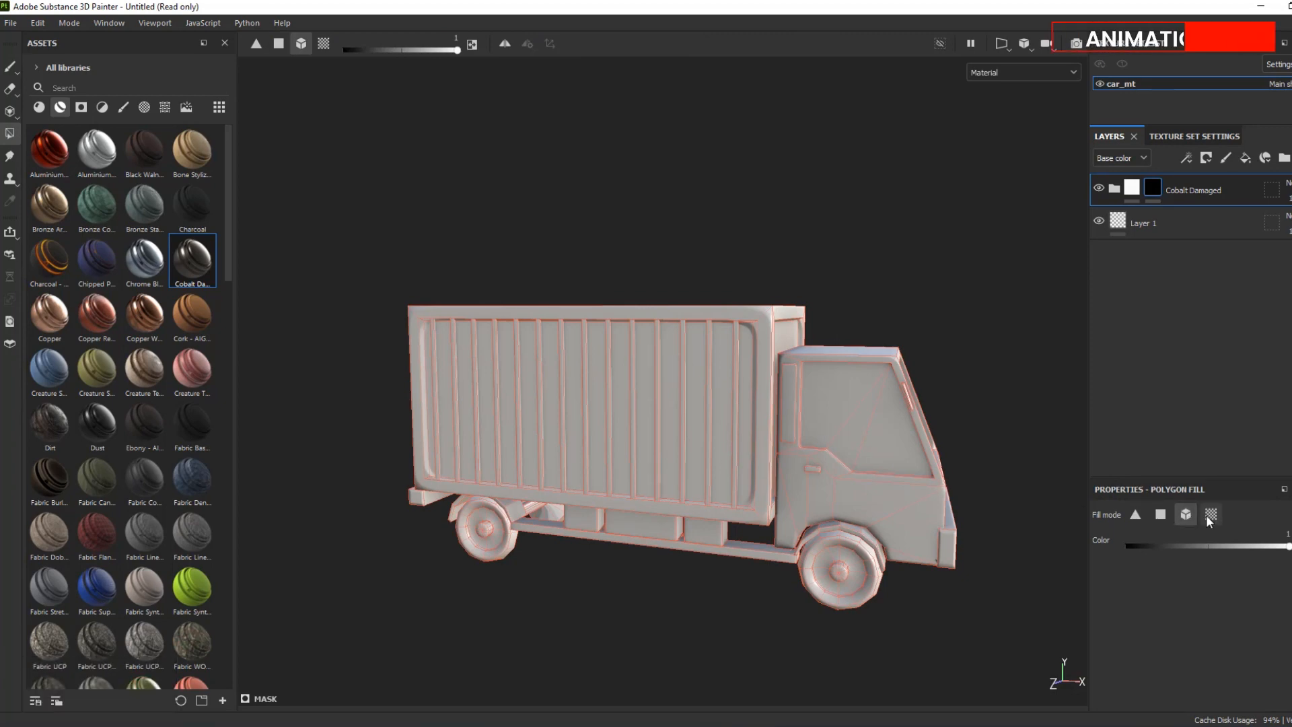
{"action": "left_click", "coordinate": [699, 440]}
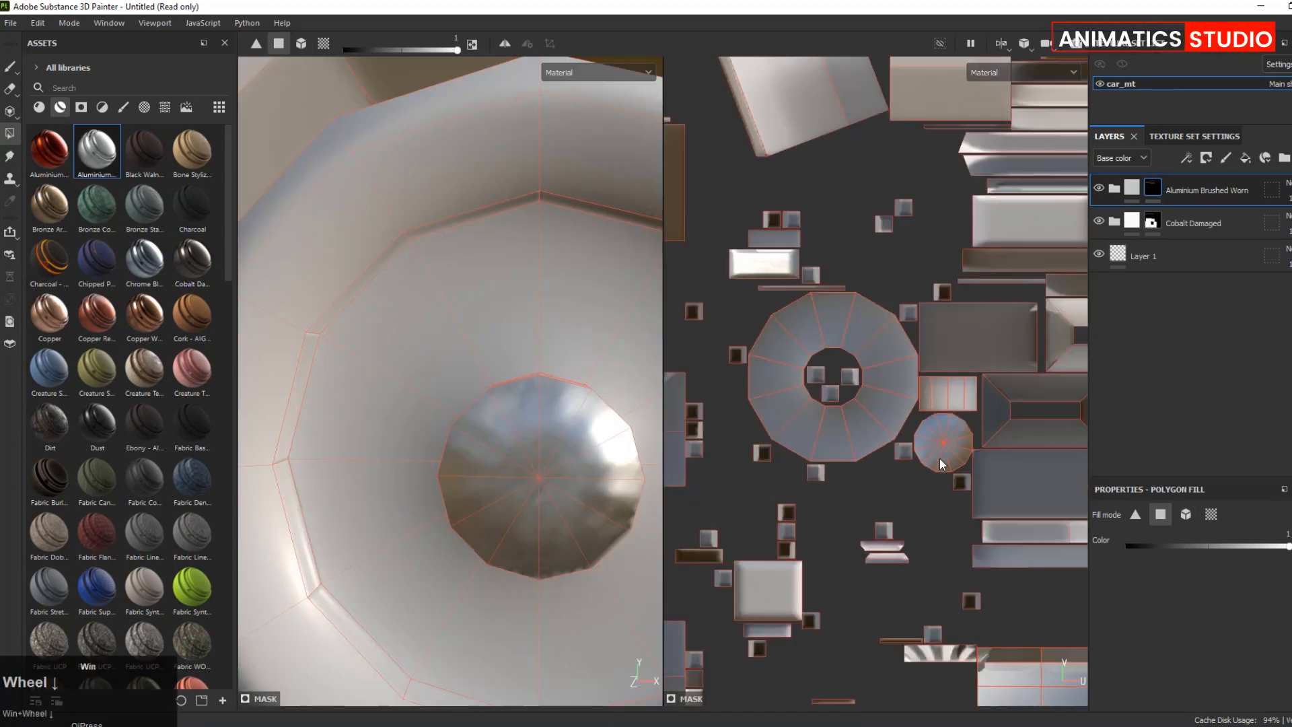
{"action": "scroll", "coordinate": [530, 474], "scroll_direction": "down", "scroll_amount": 3}
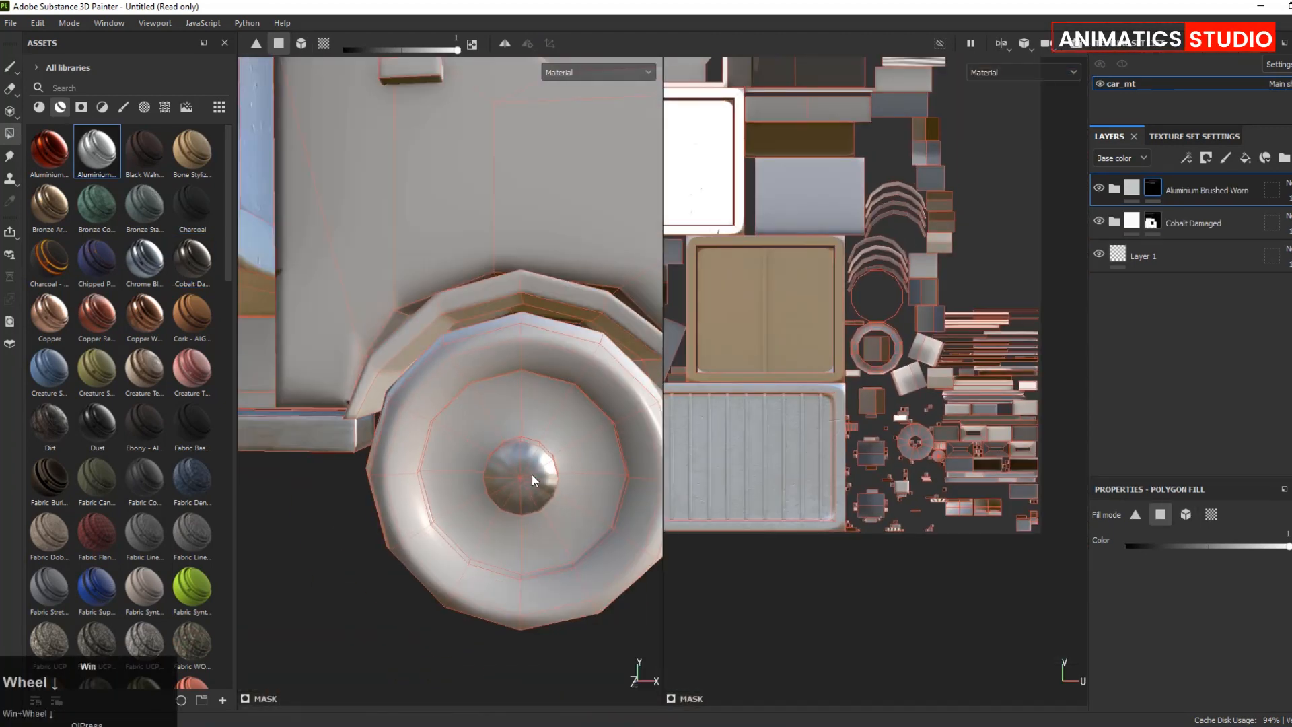
Step: Polygon-fill the Aluminium Brushed Worn mask to reveal the material on all rim faces around the front wheel's hub
{"action": "scroll", "coordinate": [530, 473], "scroll_direction": "up", "scroll_amount": 3}
{"action": "left_click", "coordinate": [584, 401]}
{"action": "scroll", "coordinate": [938, 345], "scroll_direction": "up", "scroll_amount": 4}
{"action": "left_click_drag", "start_coordinate": [939, 344], "coordinate": [989, 321]}
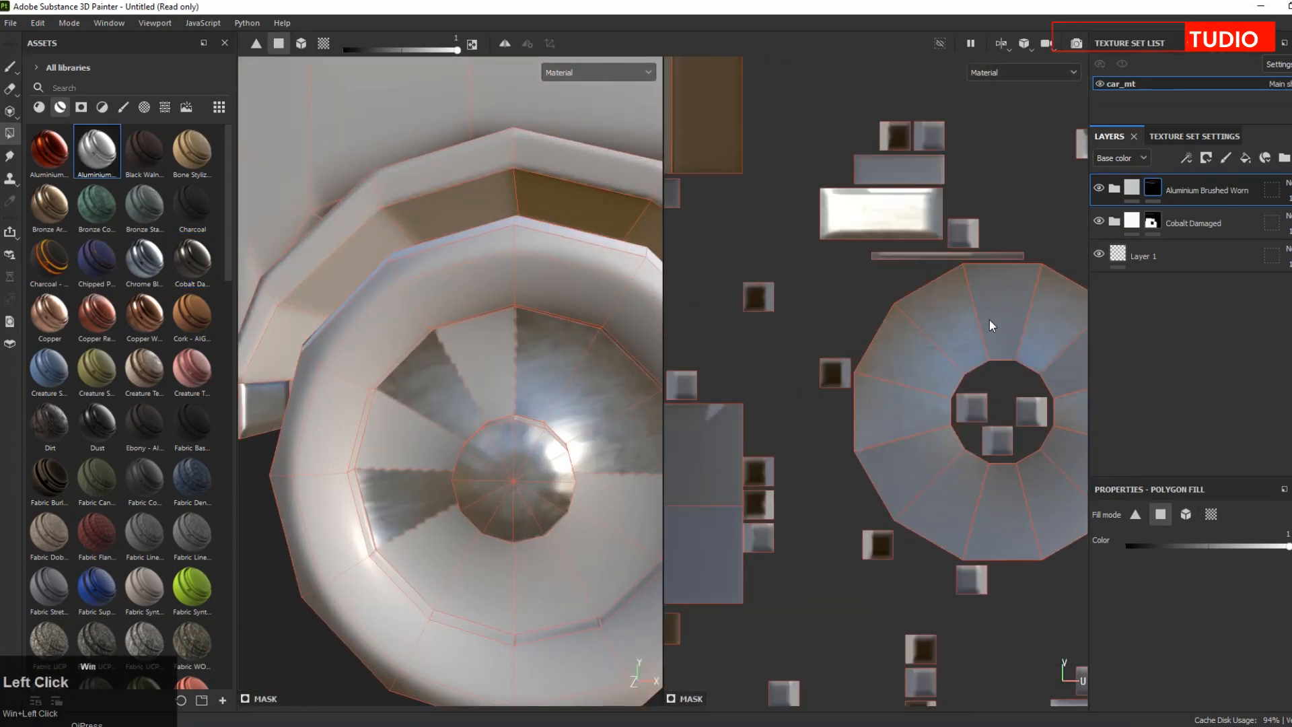
{"action": "left_click_drag", "start_coordinate": [975, 501], "coordinate": [1050, 457]}
{"action": "scroll", "coordinate": [1050, 454], "scroll_direction": "up", "scroll_amount": 3}
{"action": "scroll", "coordinate": [1052, 450], "scroll_direction": "down", "scroll_amount": 4}
{"action": "left_click", "coordinate": [1070, 400]}
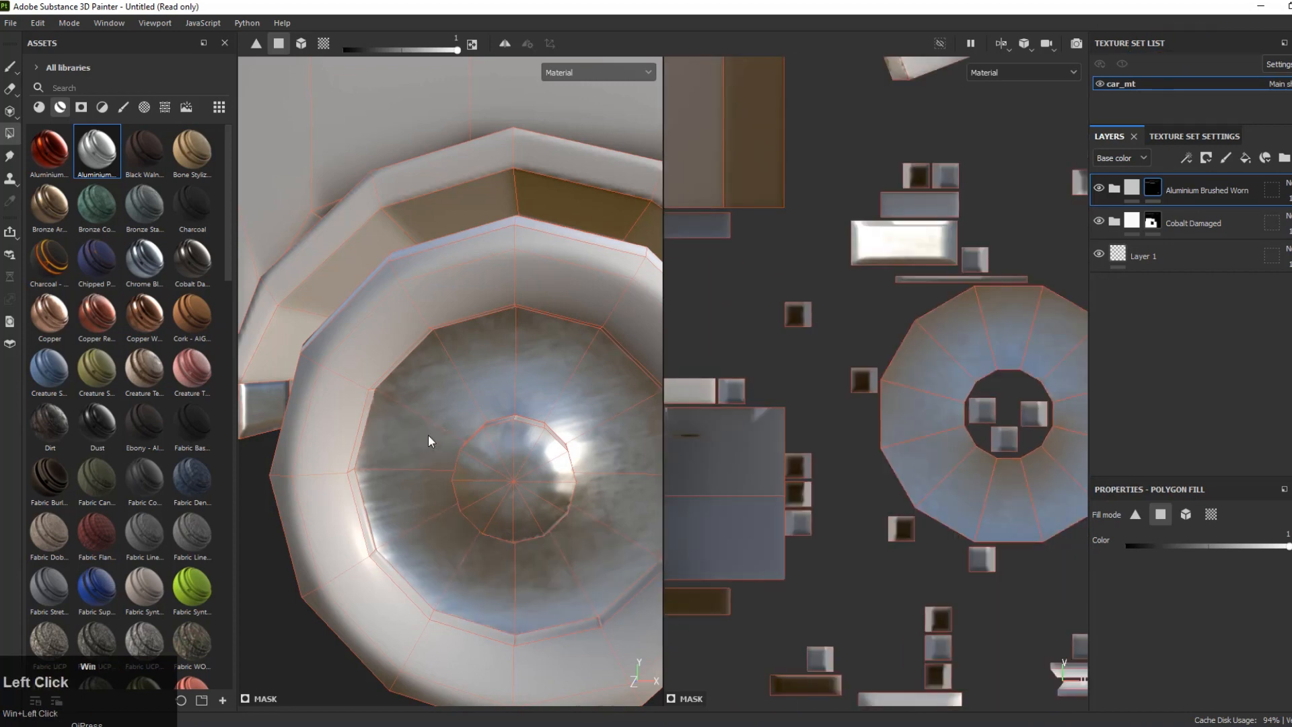
{"action": "scroll", "coordinate": [428, 434], "scroll_direction": "down", "scroll_amount": 5}
{"action": "scroll", "coordinate": [606, 431], "scroll_direction": "up", "scroll_amount": 2}
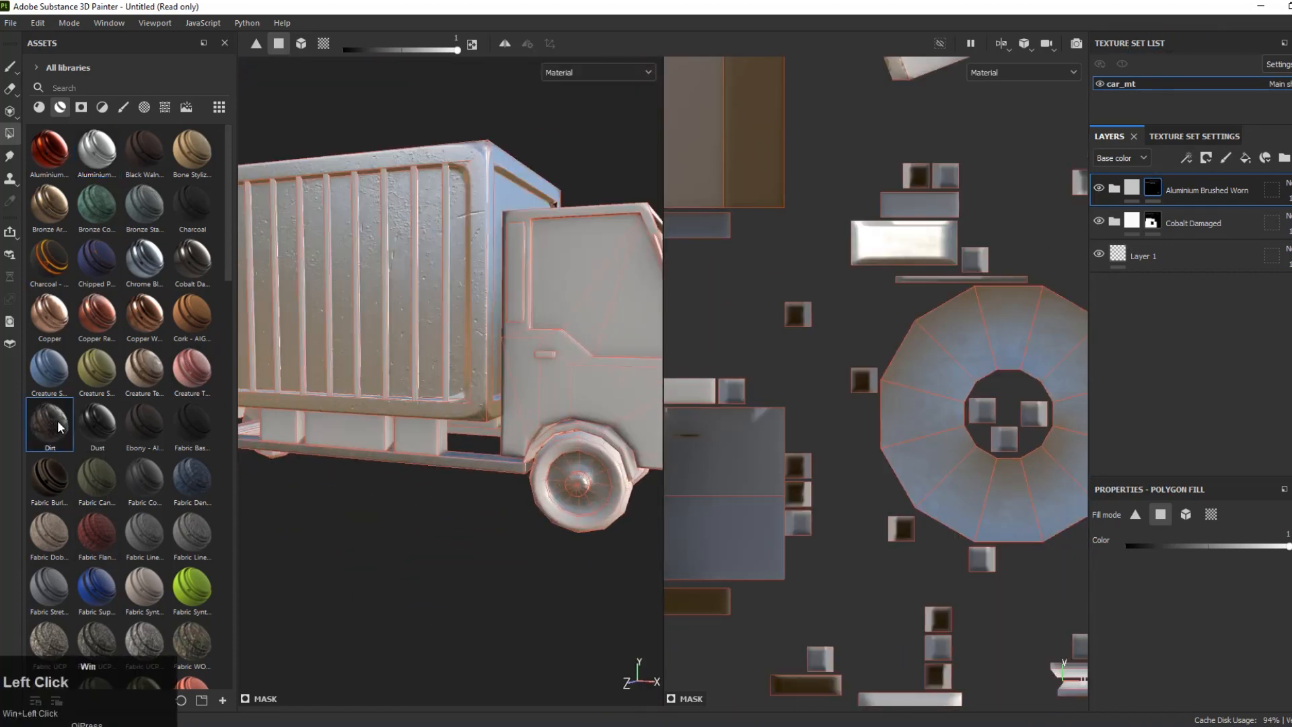
Step: Apply the Dirt smart material to the truck and move its folder to the top of the layer stack
{"action": "left_click_drag", "start_coordinate": [58, 427], "coordinate": [1181, 296]}
{"action": "scroll", "coordinate": [592, 464], "scroll_direction": "up", "scroll_amount": 3}
{"action": "middle_click_drag", "start_coordinate": [606, 471], "coordinate": [514, 374], "text": "alt"}
{"action": "scroll", "coordinate": [519, 423], "scroll_direction": "up", "scroll_amount": 3}
{"action": "left_click_drag", "start_coordinate": [1135, 291], "coordinate": [1170, 182]}
Step: Add a black mask to the Dirt material's folder
{"action": "right_click", "coordinate": [1156, 217]}
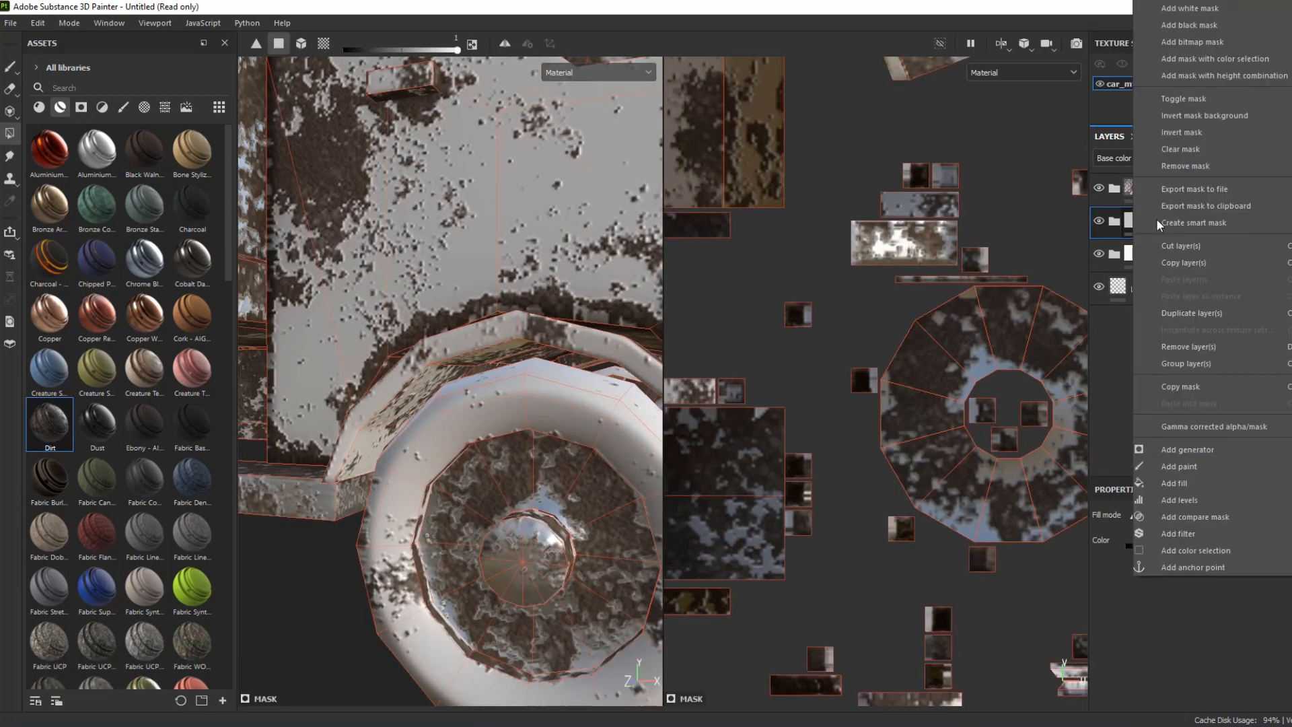
{"action": "left_click", "coordinate": [1117, 369]}
{"action": "right_click", "coordinate": [1174, 184]}
{"action": "left_click", "coordinate": [1179, 212]}
{"action": "right_click", "coordinate": [1156, 187]}
{"action": "left_click", "coordinate": [1188, 349]}
{"action": "scroll", "coordinate": [430, 363], "scroll_direction": "down", "scroll_amount": 5}
{"action": "middle_click_drag", "start_coordinate": [428, 363], "coordinate": [535, 357], "text": "alt"}
{"action": "left_click_drag", "start_coordinate": [535, 357], "coordinate": [476, 381], "text": "alt"}
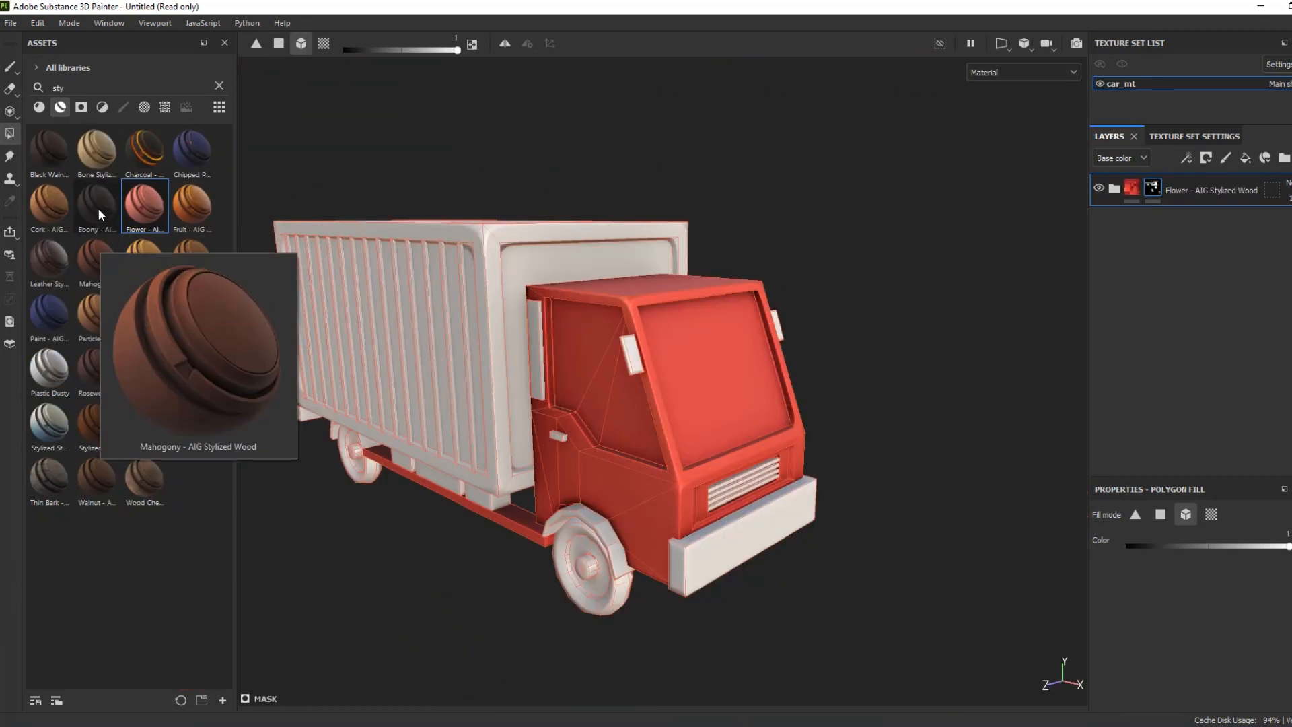
Step: Apply the Ebony - AIG Stylized Wood smart material to the truck and add a black mask to it
{"action": "left_click_drag", "start_coordinate": [96, 206], "coordinate": [1093, 405]}
{"action": "scroll", "coordinate": [833, 363], "scroll_direction": "up", "scroll_amount": 4}
{"action": "right_click", "coordinate": [1131, 188]}
{"action": "left_click", "coordinate": [1159, 213]}
{"action": "scroll", "coordinate": [645, 431], "scroll_direction": "down", "scroll_amount": 5}
Step: Reveal the Ebony - AIG Stylized Wood material on the truck's wheels by filling whole mesh parts on its mask
{"action": "left_click_drag", "start_coordinate": [639, 434], "coordinate": [663, 412], "text": "alt"}
{"action": "middle_click_drag", "start_coordinate": [663, 412], "coordinate": [691, 524], "text": "alt"}
{"action": "scroll", "coordinate": [692, 524], "scroll_direction": "up", "scroll_amount": 3}
{"action": "left_click", "coordinate": [690, 510]}
{"action": "scroll", "coordinate": [779, 499], "scroll_direction": "up", "scroll_amount": 1}
{"action": "left_click_drag", "start_coordinate": [888, 473], "coordinate": [739, 471], "text": "alt"}
{"action": "scroll", "coordinate": [716, 471], "scroll_direction": "up", "scroll_amount": 4}
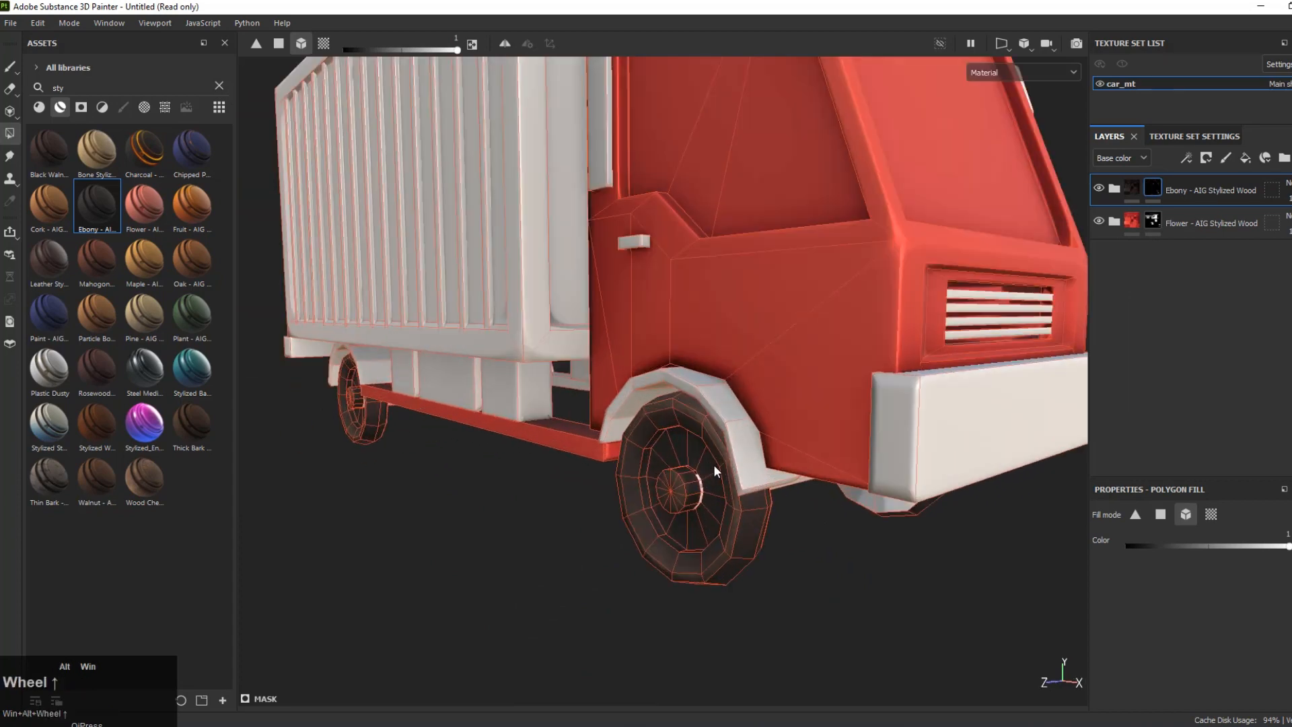
{"action": "scroll", "coordinate": [707, 485], "scroll_direction": "up", "scroll_amount": 4}
{"action": "left_click", "coordinate": [671, 524]}
{"action": "scroll", "coordinate": [670, 524], "scroll_direction": "down", "scroll_amount": 8}
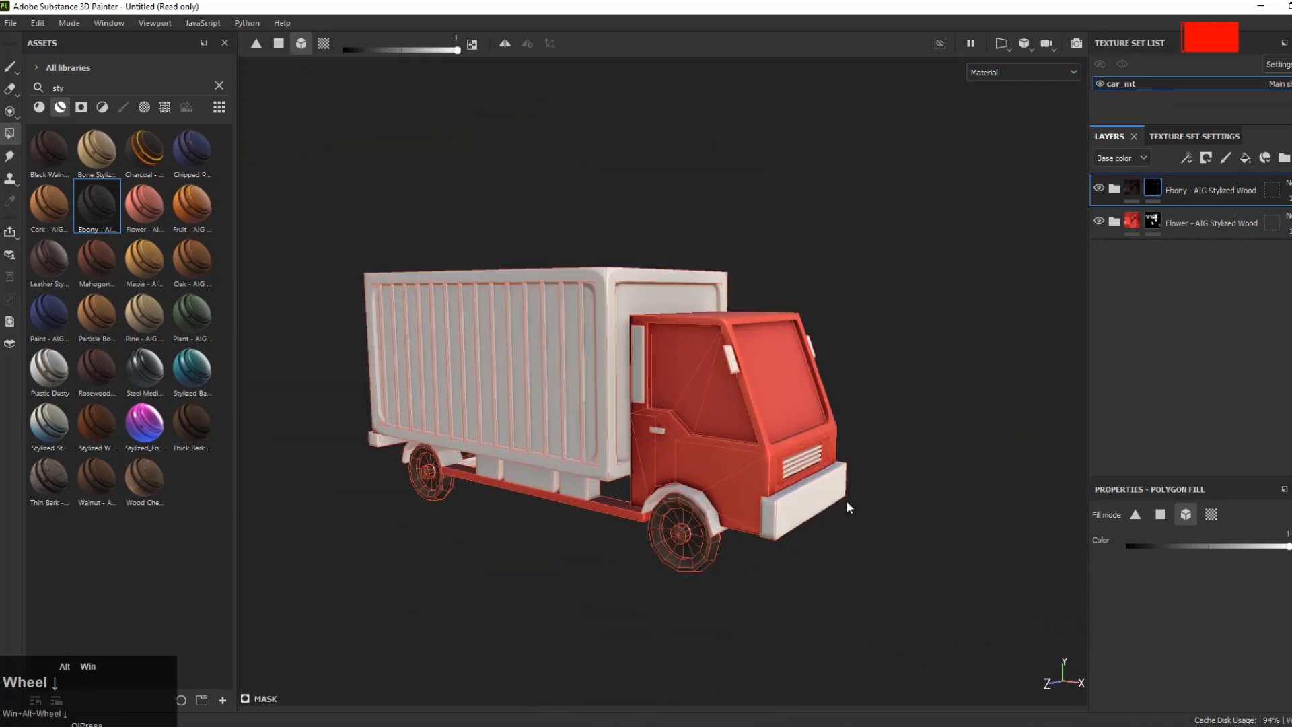
Step: Apply the Plastic Dusty smart material to the truck and add a black mask to it
{"action": "scroll", "coordinate": [725, 523], "scroll_direction": "up", "scroll_amount": 1}
{"action": "left_click_drag", "start_coordinate": [475, 420], "coordinate": [562, 430]}
{"action": "scroll", "coordinate": [1039, 393], "scroll_direction": "up", "scroll_amount": 3}
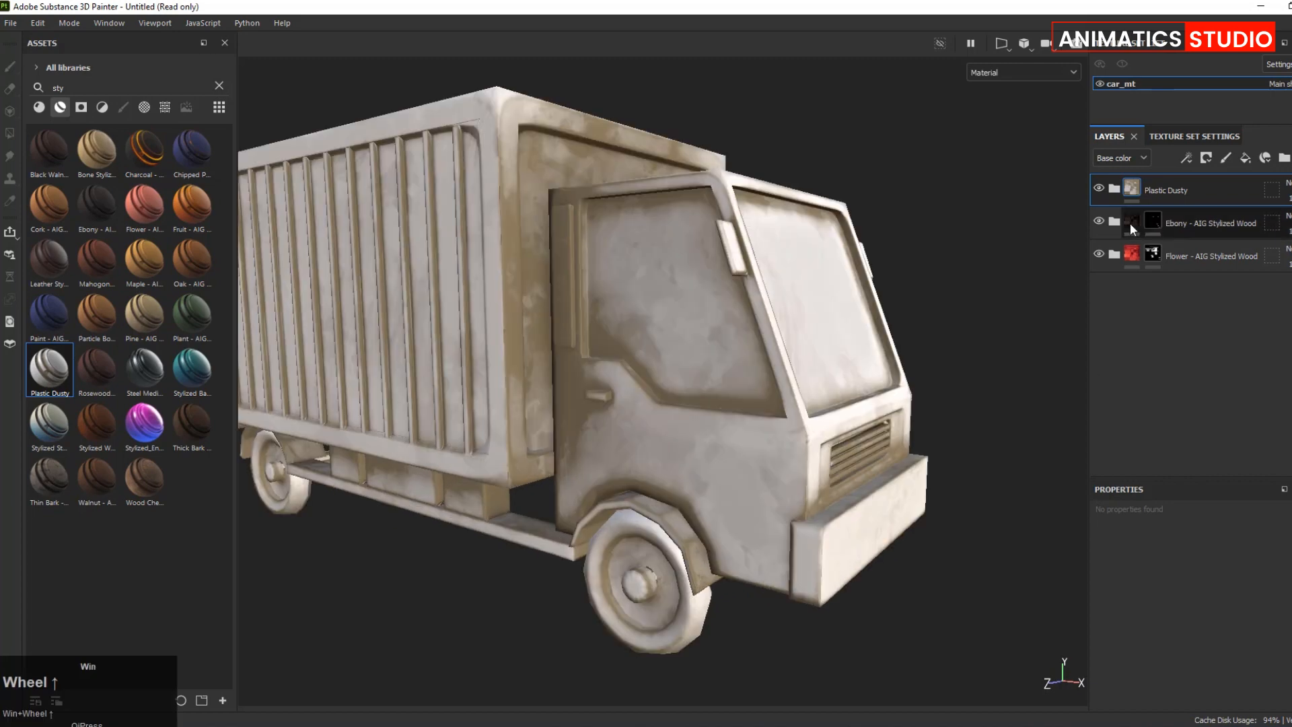
{"action": "right_click", "coordinate": [1134, 188]}
{"action": "left_click", "coordinate": [1173, 213]}
Step: Reveal the Plastic Dusty material on the wheel rims with Polygon Fill in UV chunk mode
{"action": "scroll", "coordinate": [745, 436], "scroll_direction": "up", "scroll_amount": 3, "text": "alt"}
{"action": "left_click_drag", "start_coordinate": [693, 485], "coordinate": [769, 441], "text": "alt"}
{"action": "scroll", "coordinate": [747, 442], "scroll_direction": "up", "scroll_amount": 3, "text": "alt"}
{"action": "left_click", "coordinate": [1211, 515]}
{"action": "left_click", "coordinate": [692, 442]}
{"action": "scroll", "coordinate": [691, 443], "scroll_direction": "down", "scroll_amount": 7}
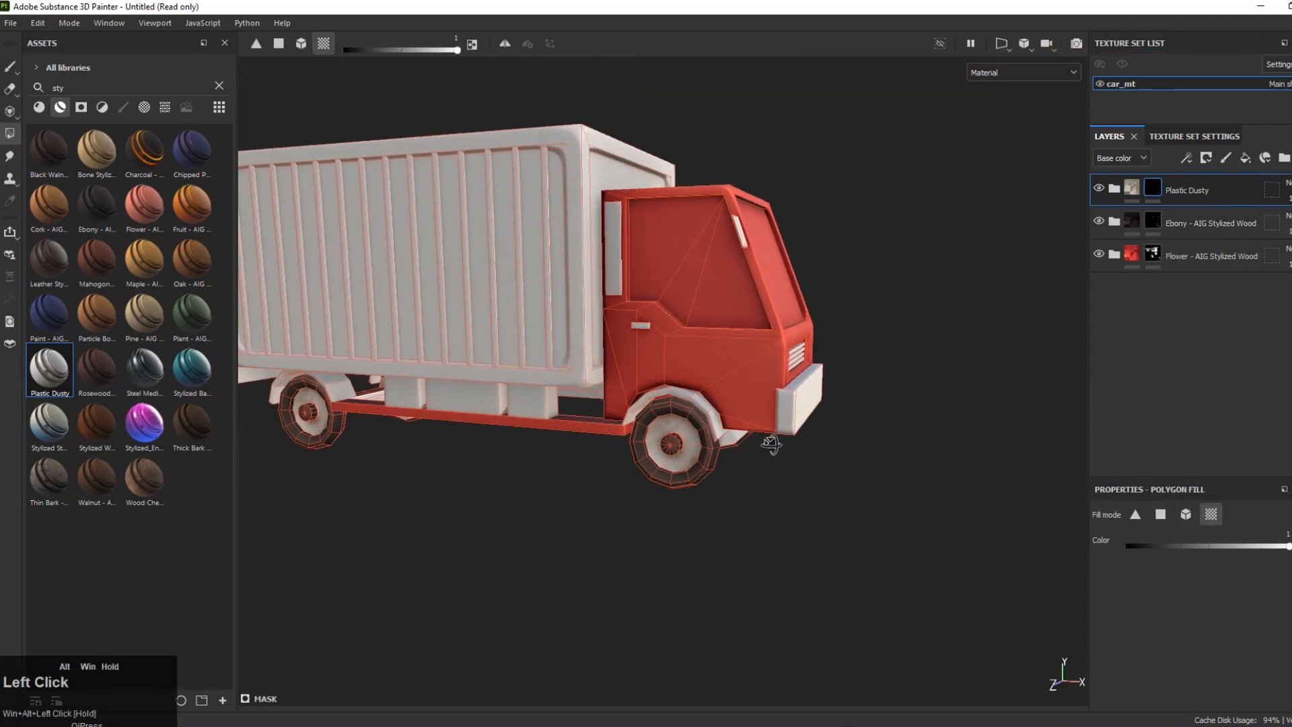
Step: Try to remove Plastic Dusty from individual rim faces by polygon-filling its mask with a fill value of 0
{"action": "left_click", "coordinate": [1159, 514]}
{"action": "left_click_drag", "start_coordinate": [1287, 546], "coordinate": [1128, 546]}
{"action": "scroll", "coordinate": [713, 441], "scroll_direction": "up", "scroll_amount": 5}
{"action": "left_click_drag", "start_coordinate": [713, 441], "coordinate": [832, 430], "text": "alt"}
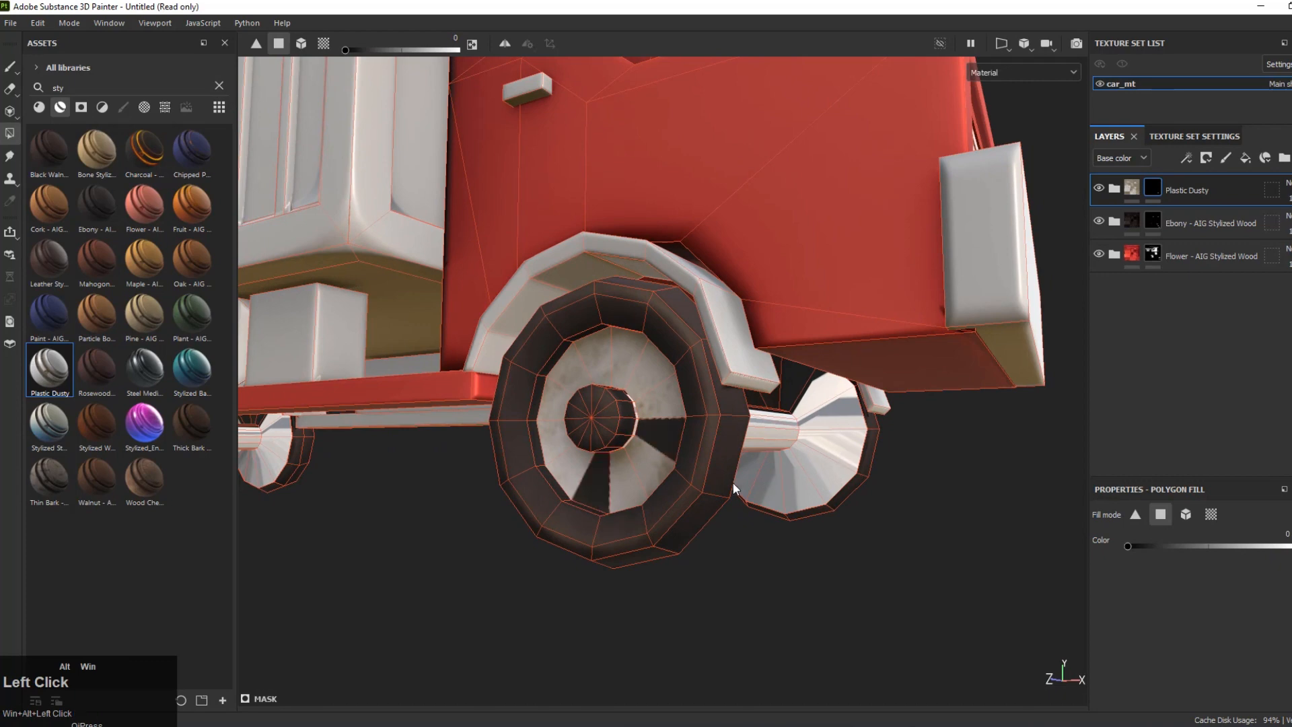
{"action": "left_click_drag", "start_coordinate": [763, 478], "coordinate": [706, 484], "text": "alt"}
{"action": "scroll", "coordinate": [700, 470], "scroll_direction": "down", "scroll_amount": 5}
{"action": "scroll", "coordinate": [672, 437], "scroll_direction": "up", "scroll_amount": 4, "text": "alt"}
{"action": "scroll", "coordinate": [683, 391], "scroll_direction": "down", "scroll_amount": 5}
{"action": "mouse_move", "coordinate": [774, 430]}
{"action": "left_mouse_down", "text": "alt"}
{"action": "mouse_move", "coordinate": [737, 444]}
{"action": "mouse_move", "coordinate": [786, 461]}
{"action": "mouse_move", "coordinate": [753, 432]}
{"action": "left_mouse_up", "text": "alt"}
Step: Undo the last four mask fills on the wheel rim
{"action": "key", "text": "ctrl+z"}
{"action": "key", "text": "ctrl+z"}
{"action": "key", "text": "ctrl+z"}
{"action": "key", "text": "ctrl+z"}
{"action": "scroll", "coordinate": [753, 432], "scroll_direction": "up", "scroll_amount": 1, "text": "alt"}
{"action": "middle_click_drag", "start_coordinate": [753, 432], "coordinate": [761, 491], "text": "alt"}
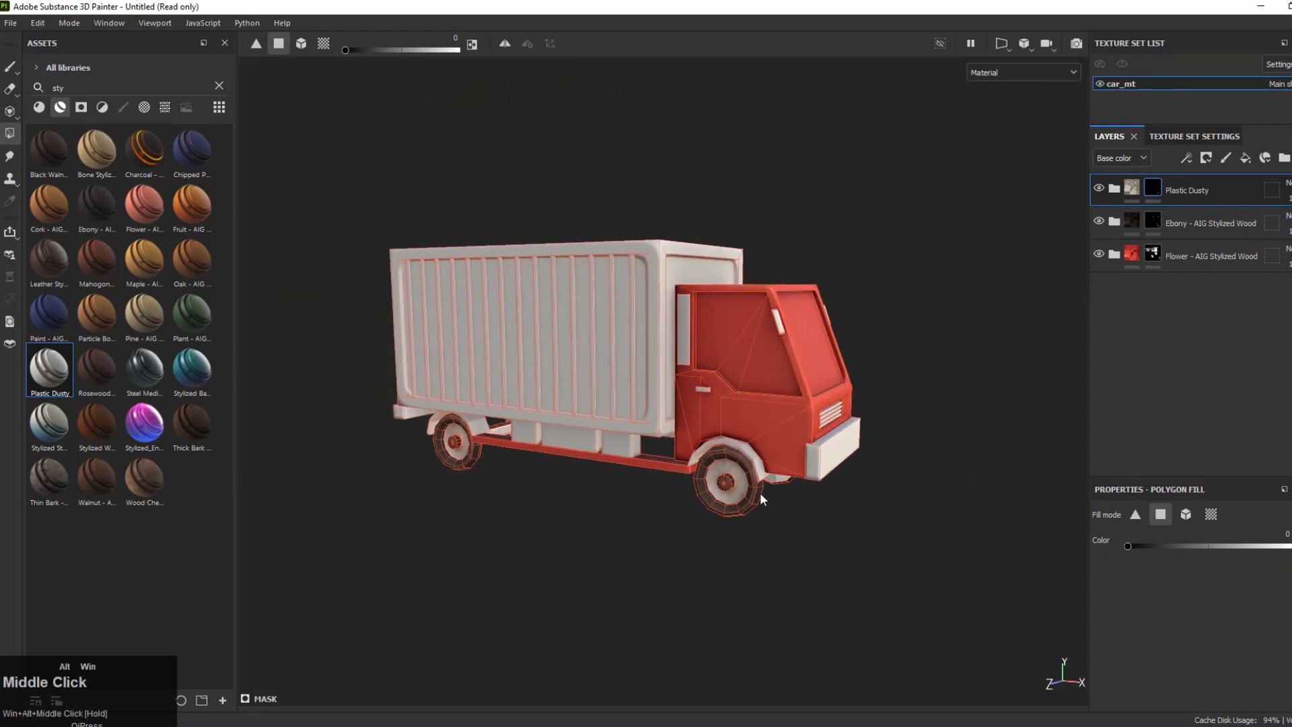
{"action": "scroll", "coordinate": [760, 491], "scroll_direction": "up", "scroll_amount": 4, "text": "alt"}
{"action": "scroll", "coordinate": [714, 470], "scroll_direction": "down", "scroll_amount": 4, "text": "alt"}
{"action": "left_click_drag", "start_coordinate": [807, 360], "coordinate": [771, 370], "text": "alt"}
{"action": "middle_click_drag", "start_coordinate": [772, 370], "coordinate": [750, 400], "text": "alt"}
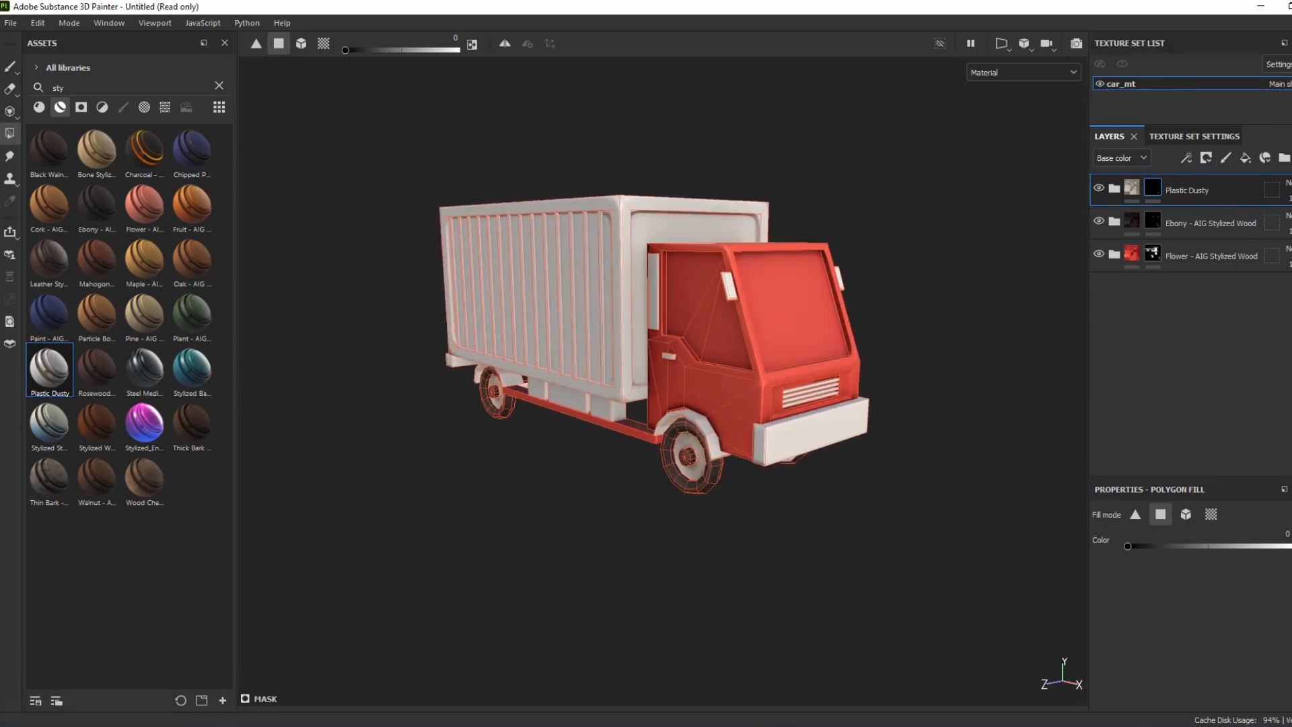
Step: Apply the Stylized_Energy_Crystal_5 smart material to the truck and add a black mask to it
{"action": "left_click_drag", "start_coordinate": [152, 426], "coordinate": [1186, 202]}
{"action": "right_click", "coordinate": [1143, 185]}
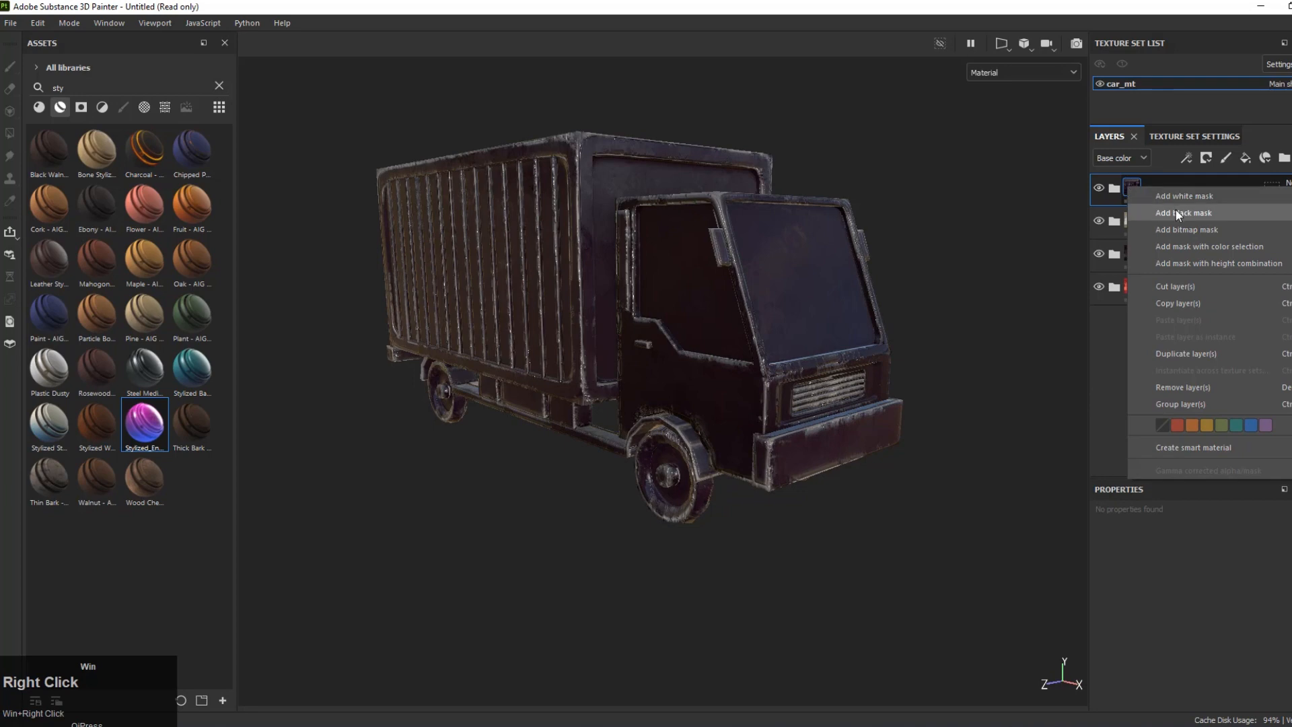
{"action": "left_click", "coordinate": [1176, 209]}
Step: Reveal the Stylized_Energy_Crystal_5 material on the windshield and the cab's side windows by filling UV chunks on its mask
{"action": "left_click_drag", "start_coordinate": [707, 313], "coordinate": [525, 319], "text": "alt"}
{"action": "left_click", "coordinate": [997, 329]}
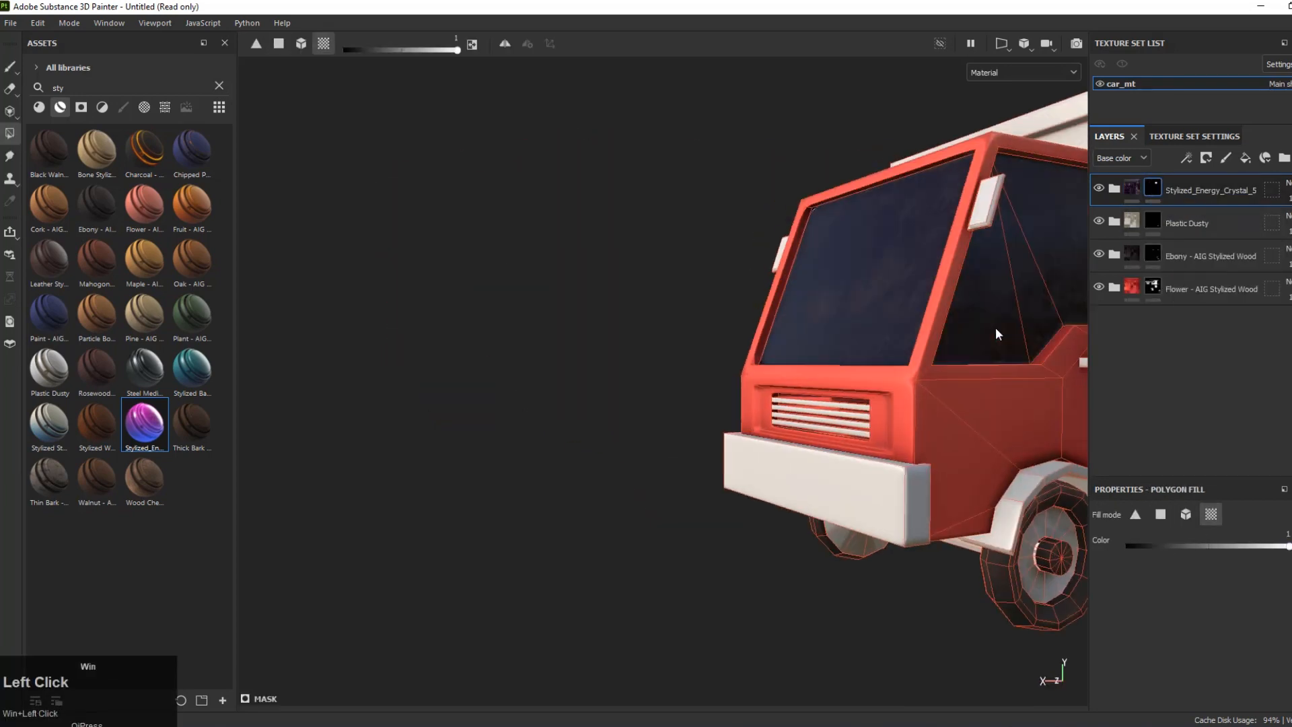
{"action": "left_click_drag", "start_coordinate": [835, 336], "coordinate": [992, 353], "text": "alt"}
{"action": "middle_click_drag", "start_coordinate": [992, 353], "coordinate": [864, 360], "text": "alt"}
{"action": "scroll", "coordinate": [976, 323], "scroll_direction": "up", "scroll_amount": 3}
{"action": "middle_click_drag", "start_coordinate": [989, 326], "coordinate": [856, 345], "text": "alt"}
{"action": "left_click_drag", "start_coordinate": [856, 346], "coordinate": [767, 370], "text": "alt"}
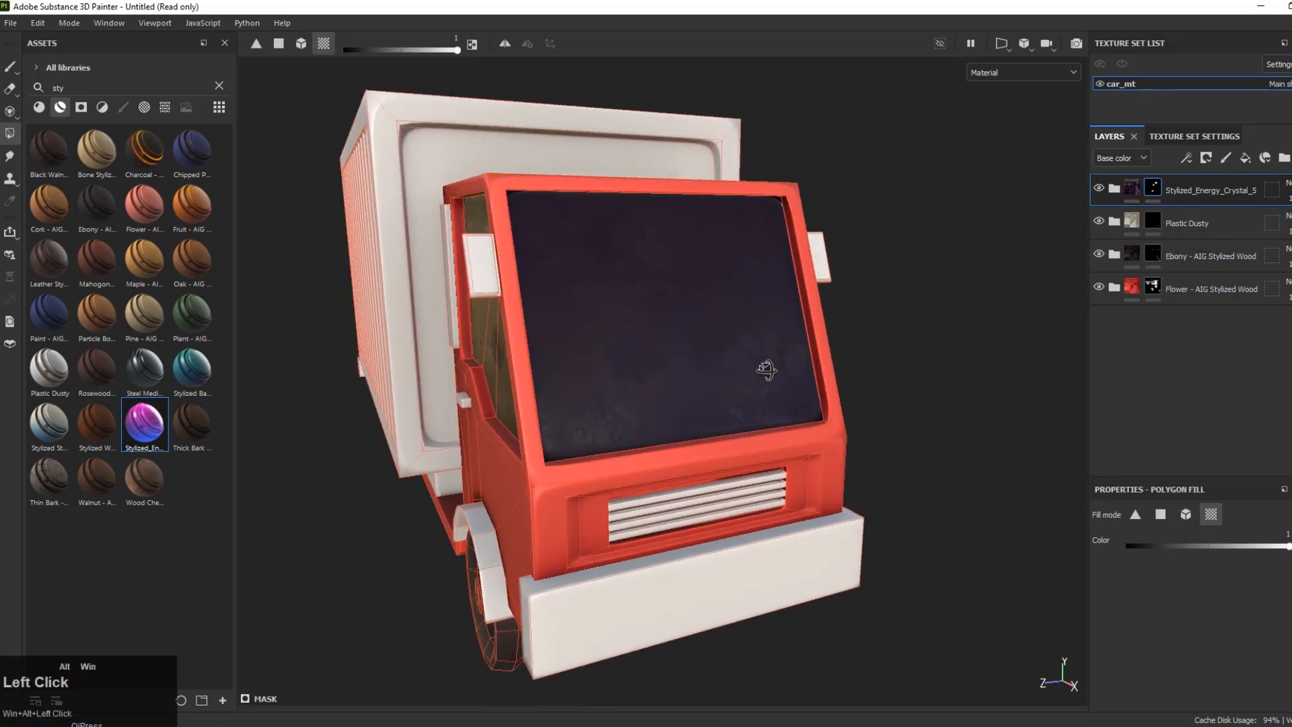
Step: Examine the properties of the scratches and Base Color (Keep dark) layers inside the Stylized_Energy_Crystal_5 folder
{"action": "left_click", "coordinate": [1131, 188]}
{"action": "left_click", "coordinate": [1114, 189]}
{"action": "left_click", "coordinate": [1143, 289]}
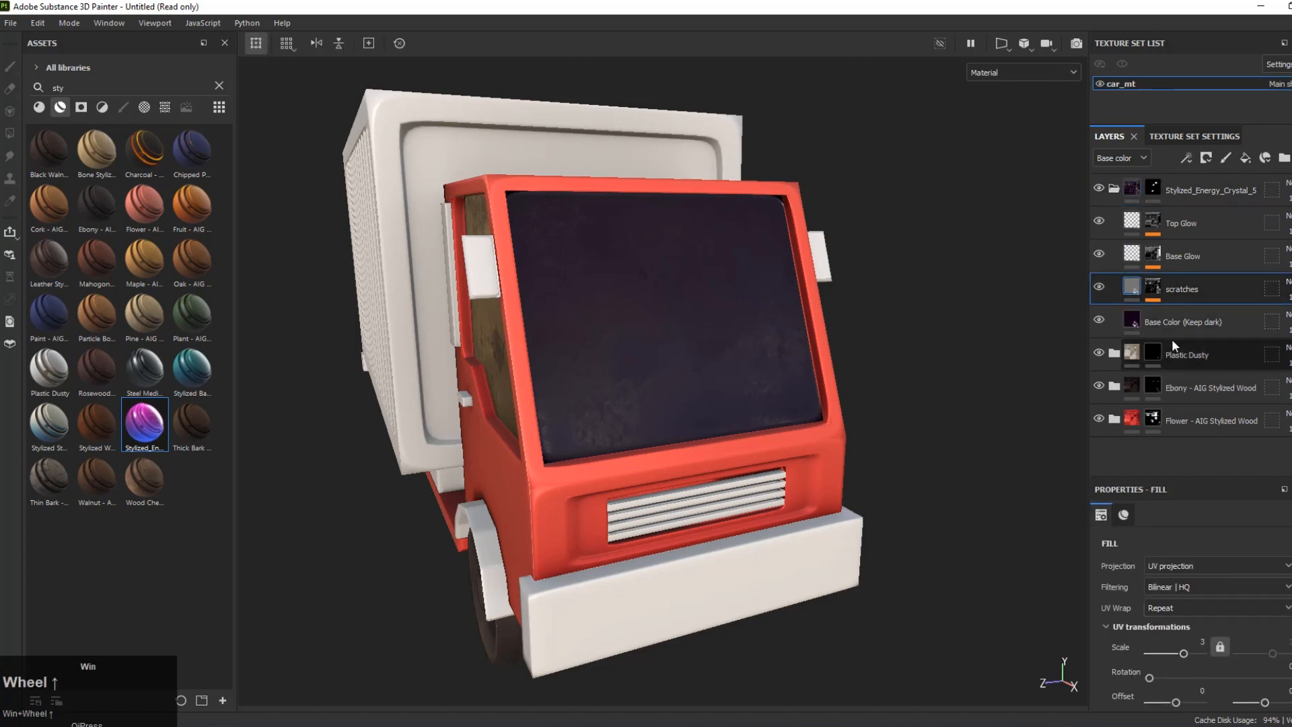
{"action": "scroll", "coordinate": [1177, 598], "scroll_direction": "down", "scroll_amount": 6}
{"action": "scroll", "coordinate": [1171, 607], "scroll_direction": "up", "scroll_amount": 1}
{"action": "left_click", "coordinate": [1166, 567]}
{"action": "left_click_drag", "start_coordinate": [1191, 629], "coordinate": [1100, 645], "text": "alt"}
{"action": "scroll", "coordinate": [1200, 639], "scroll_direction": "down", "scroll_amount": 3}
{"action": "scroll", "coordinate": [1174, 612], "scroll_direction": "up", "scroll_amount": 5}
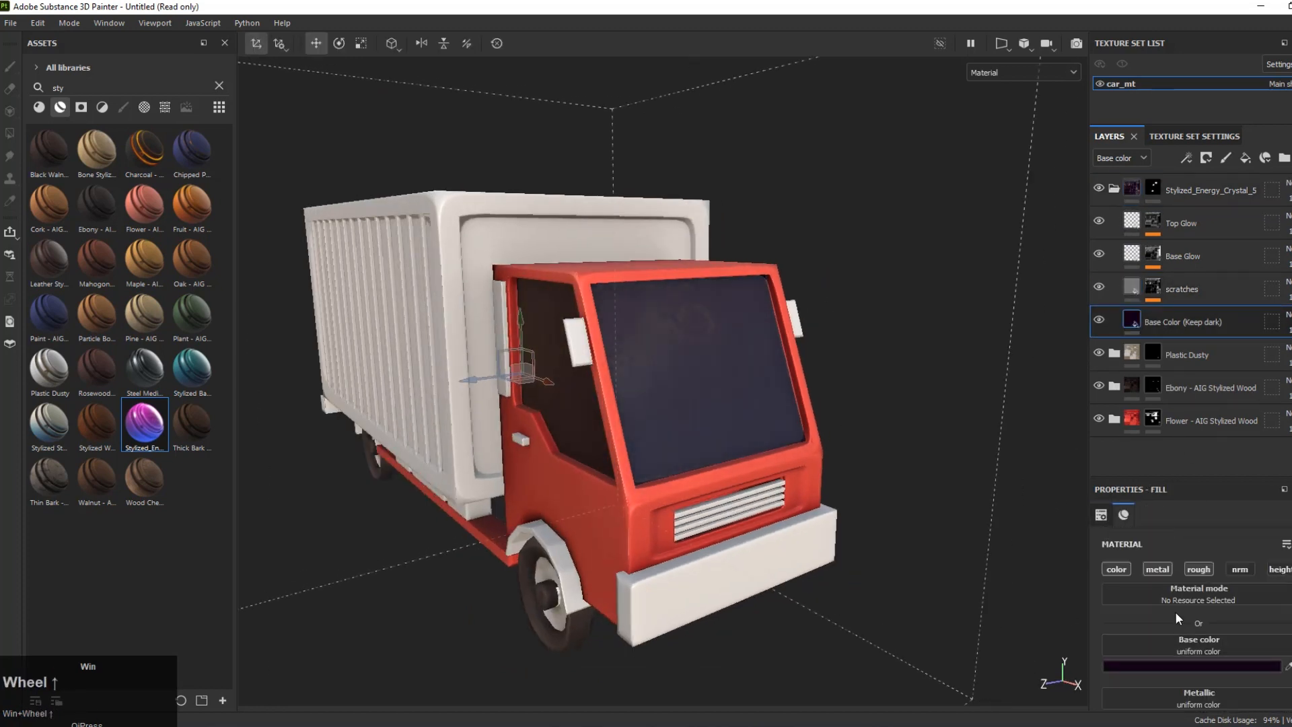
{"action": "scroll", "coordinate": [1208, 592], "scroll_direction": "down", "scroll_amount": 2}
{"action": "scroll", "coordinate": [820, 427], "scroll_direction": "up", "scroll_amount": 2}
{"action": "left_click_drag", "start_coordinate": [820, 427], "coordinate": [898, 428], "text": "alt"}
{"action": "scroll", "coordinate": [866, 430], "scroll_direction": "down", "scroll_amount": 4}
Step: Add a fill layer at the top of the Stylized_Energy_Crystal_5 folder, disable its color and metal channels, and adjust its roughness
{"action": "left_click", "coordinate": [1114, 190]}
{"action": "left_click", "coordinate": [1115, 190]}
{"action": "left_click", "coordinate": [1217, 188]}
{"action": "left_click", "coordinate": [1245, 158]}
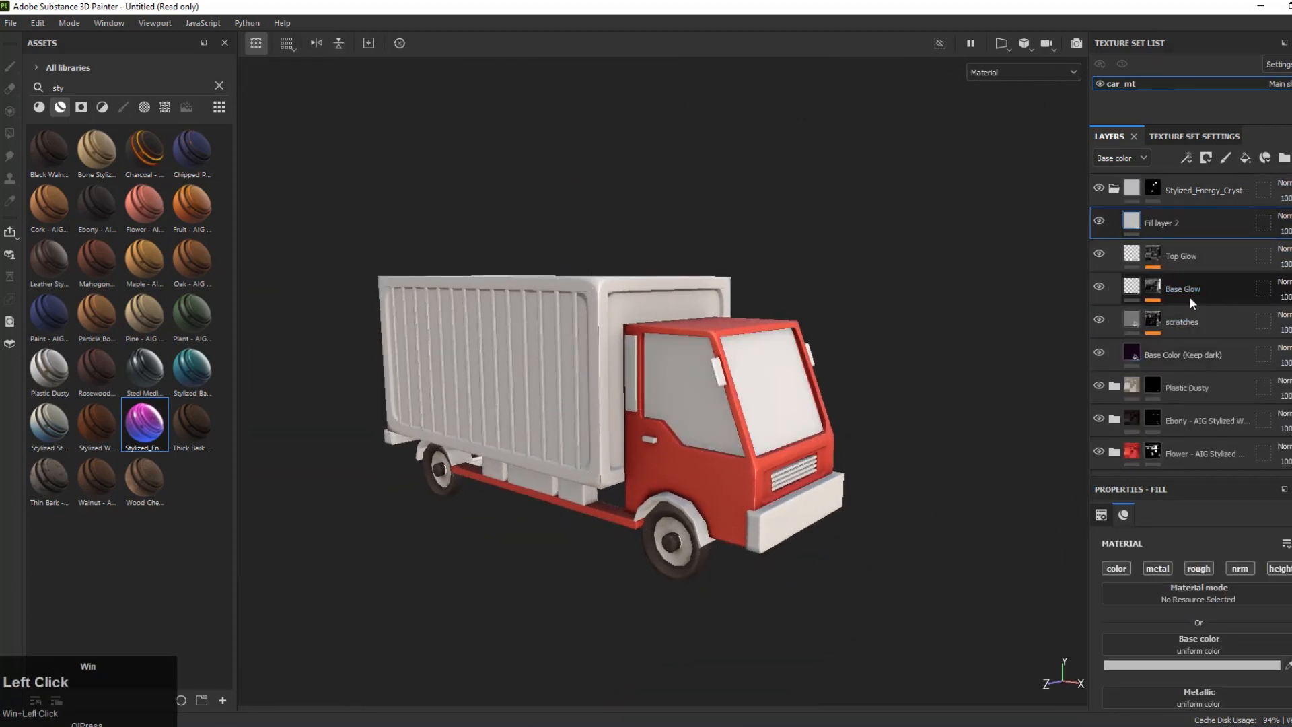
{"action": "left_click", "coordinate": [1116, 568]}
{"action": "scroll", "coordinate": [848, 433], "scroll_direction": "up", "scroll_amount": 2}
{"action": "left_click_drag", "start_coordinate": [847, 434], "coordinate": [770, 432], "text": "alt"}
{"action": "left_click", "coordinate": [1157, 568]}
{"action": "left_click_drag", "start_coordinate": [1109, 675], "coordinate": [1157, 676]}
{"action": "scroll", "coordinate": [713, 391], "scroll_direction": "up", "scroll_amount": 2}
{"action": "left_click_drag", "start_coordinate": [713, 390], "coordinate": [692, 390], "text": "alt"}
{"action": "scroll", "coordinate": [692, 390], "scroll_direction": "down", "scroll_amount": 5}
Step: Change the Base Color (Keep dark) layer's base color to a slate blue and collapse the Stylized_Energy_Crystal_5 folder
{"action": "left_click", "coordinate": [1191, 354]}
{"action": "left_click", "coordinate": [1221, 682]}
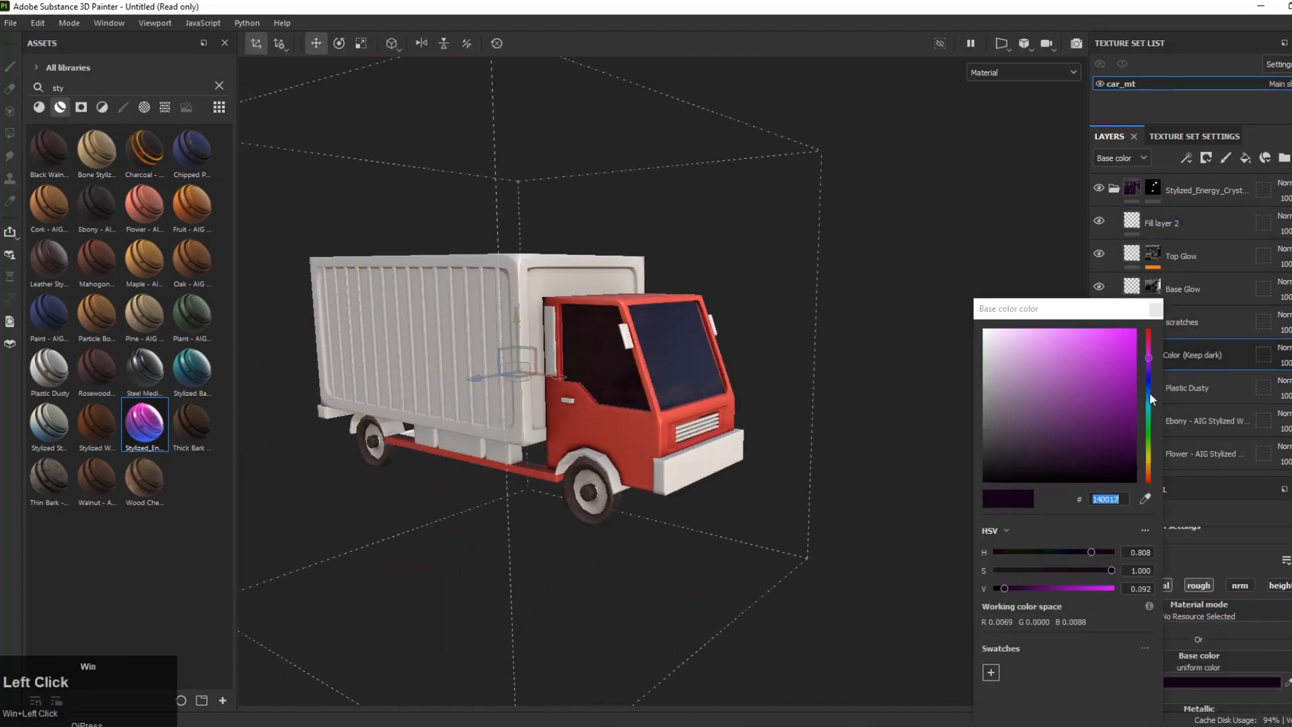
{"action": "left_click_drag", "start_coordinate": [1110, 380], "coordinate": [1060, 388]}
{"action": "mouse_move", "coordinate": [728, 368]}
{"action": "left_mouse_down", "text": "alt"}
{"action": "mouse_move", "coordinate": [669, 364]}
{"action": "mouse_move", "coordinate": [740, 367]}
{"action": "left_mouse_up", "text": "alt"}
{"action": "scroll", "coordinate": [740, 367], "scroll_direction": "down", "scroll_amount": 2}
{"action": "left_click", "coordinate": [1155, 309]}
{"action": "left_click_drag", "start_coordinate": [659, 377], "coordinate": [744, 431], "text": "alt"}
{"action": "left_click", "coordinate": [1114, 189]}
{"action": "scroll", "coordinate": [746, 454], "scroll_direction": "up", "scroll_amount": 3, "text": "alt"}
{"action": "scroll", "coordinate": [747, 455], "scroll_direction": "down", "scroll_amount": 2, "text": "alt"}
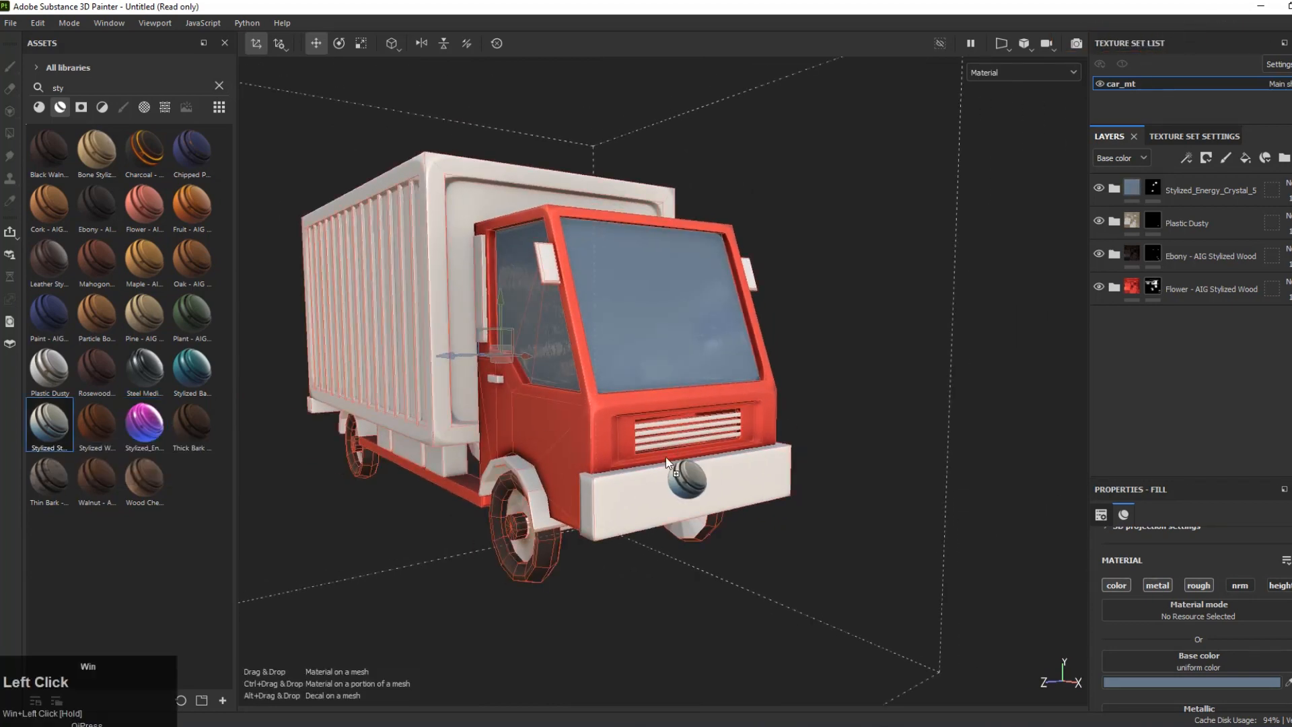
Step: Apply the Stylized Station Stone smart material to the truck and add a black mask to it
{"action": "left_click_drag", "start_coordinate": [666, 462], "coordinate": [667, 463]}
{"action": "right_click", "coordinate": [1121, 188]}
{"action": "left_click", "coordinate": [1199, 218]}
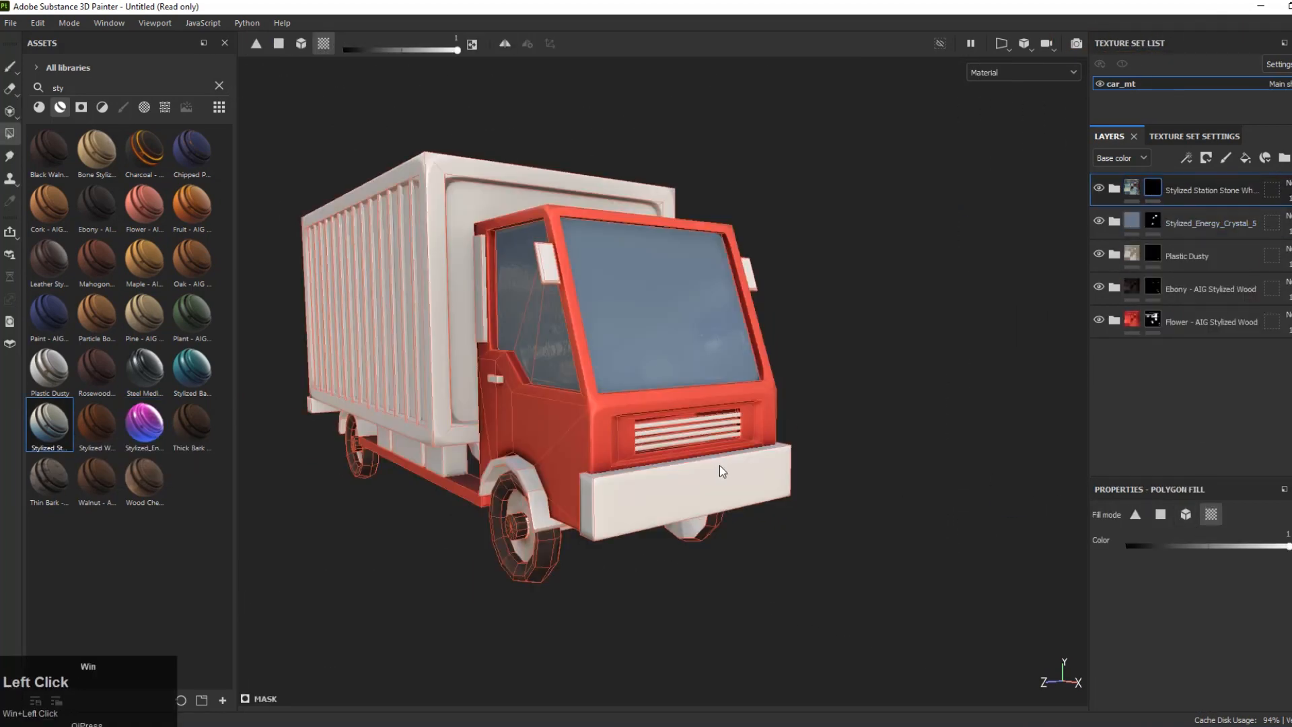
Step: Reveal the Stylized Station Stone material on the front bumper and the grille bars through its mask
{"action": "scroll", "coordinate": [686, 475], "scroll_direction": "up", "scroll_amount": 6, "text": "alt"}
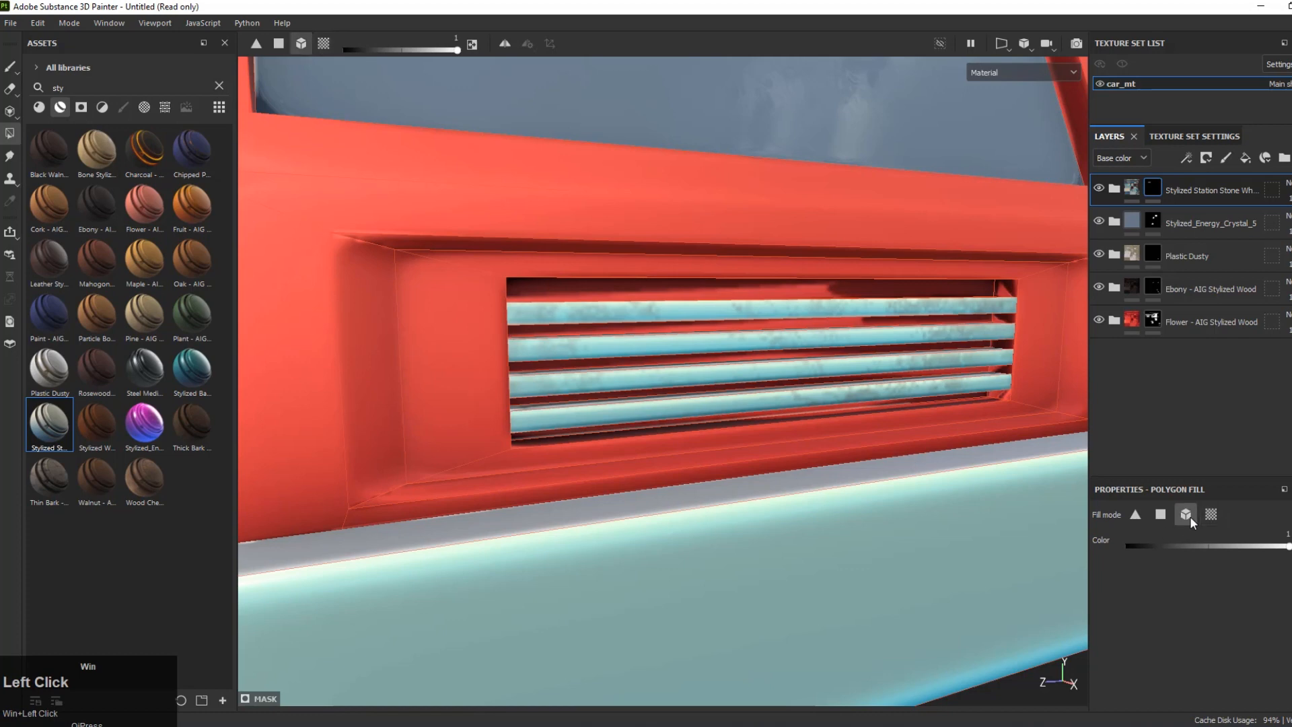
{"action": "scroll", "coordinate": [824, 431], "scroll_direction": "down", "scroll_amount": 6}
{"action": "left_click_drag", "start_coordinate": [844, 481], "coordinate": [922, 471], "text": "alt"}
{"action": "middle_click_drag", "start_coordinate": [868, 444], "coordinate": [888, 464], "text": "alt"}
{"action": "left_click_drag", "start_coordinate": [867, 444], "coordinate": [774, 417], "text": "alt"}
Step: Reveal the Stylized Station Stone material on the cab's side mirror by filling the whole mesh part on its mask
{"action": "left_click", "coordinate": [720, 307]}
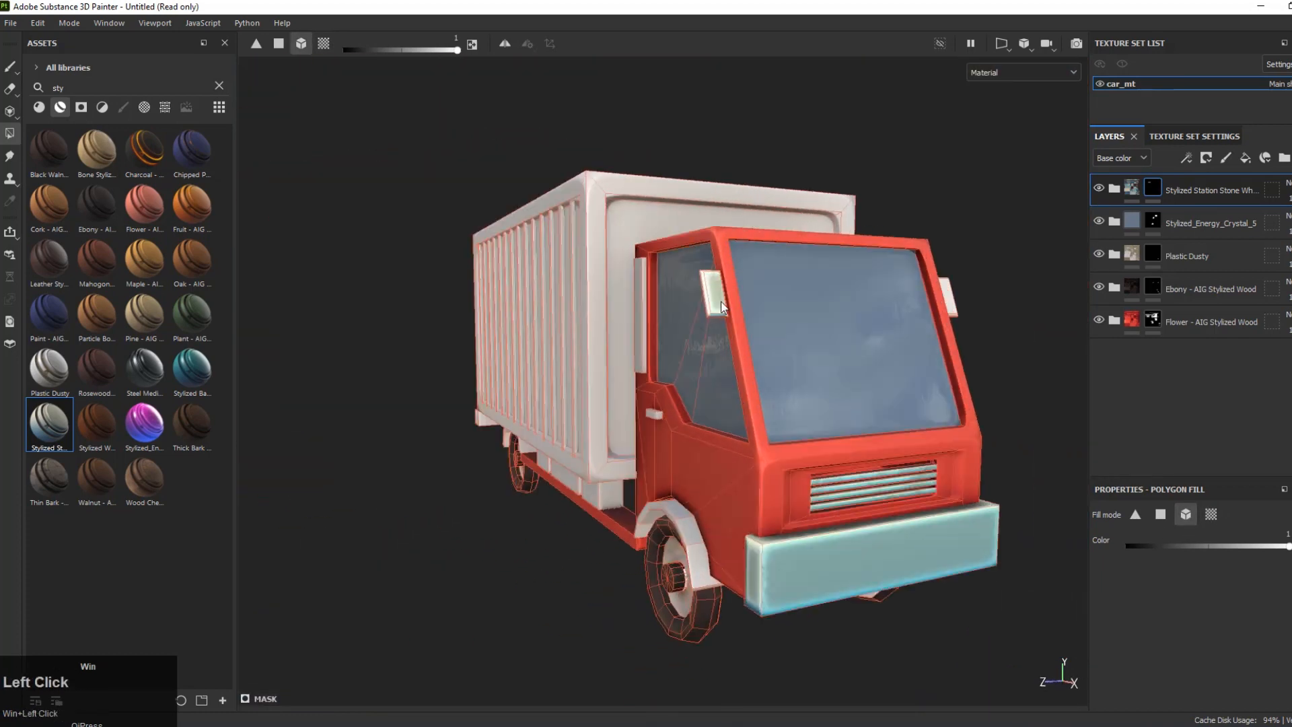
{"action": "left_click", "coordinate": [1161, 515]}
{"action": "scroll", "coordinate": [686, 322], "scroll_direction": "up", "scroll_amount": 5}
{"action": "scroll", "coordinate": [649, 342], "scroll_direction": "down", "scroll_amount": 3}
{"action": "left_click", "coordinate": [1184, 514]}
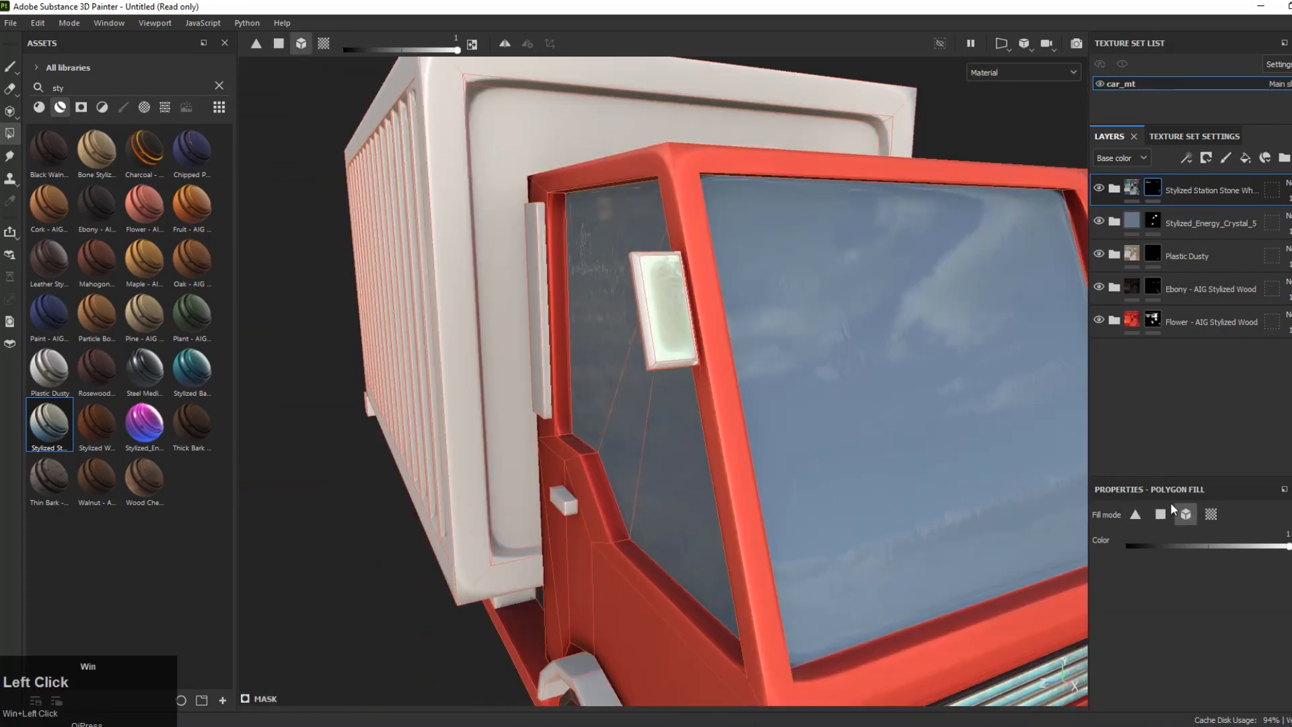
{"action": "left_click", "coordinate": [663, 313]}
{"action": "left_click_drag", "start_coordinate": [663, 323], "coordinate": [491, 330], "text": "alt"}
{"action": "middle_click_drag", "start_coordinate": [491, 330], "coordinate": [431, 343], "text": "alt"}
{"action": "scroll", "coordinate": [431, 343], "scroll_direction": "down", "scroll_amount": 3}
{"action": "left_click_drag", "start_coordinate": [404, 336], "coordinate": [518, 340], "text": "alt"}
{"action": "mouse_move", "coordinate": [732, 348]}
{"action": "left_mouse_down", "text": "alt"}
{"action": "mouse_move", "coordinate": [432, 308]}
{"action": "mouse_move", "coordinate": [729, 360]}
{"action": "left_mouse_up", "text": "alt"}
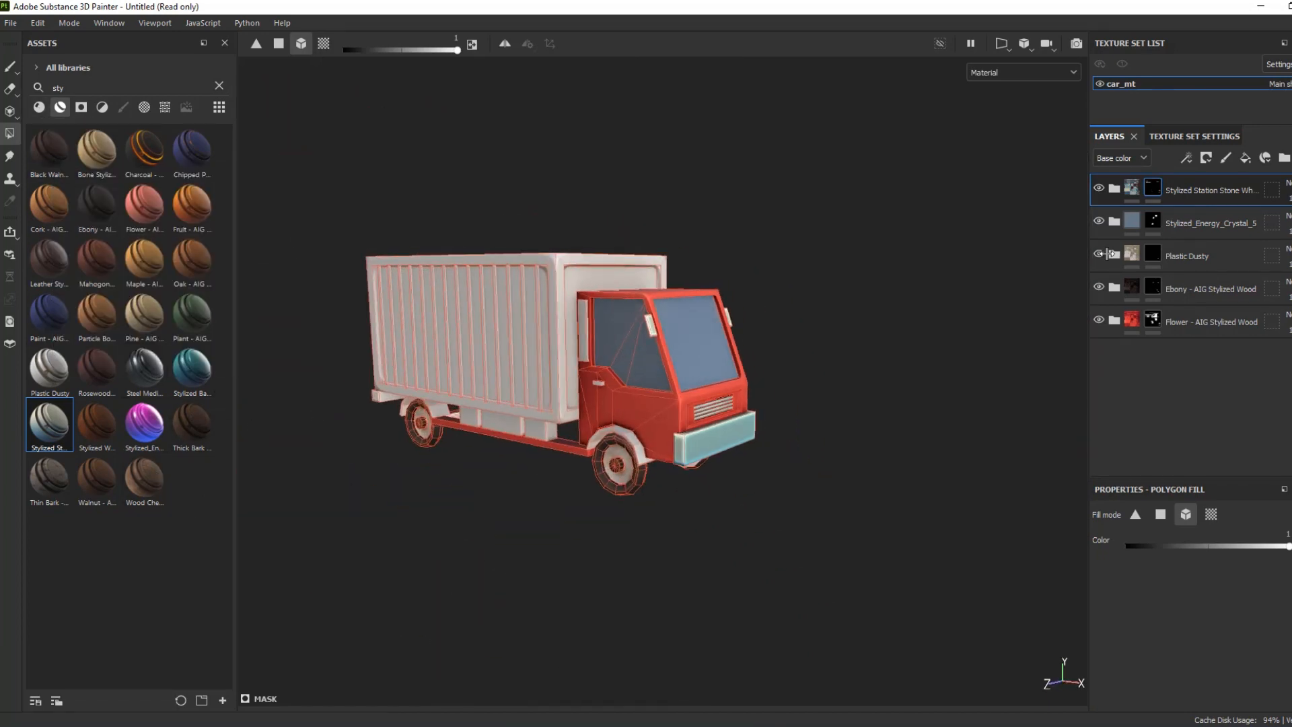
Step: Apply the Black Walnut - AIG Stylized Wood smart material and set its Grain - Noise layer's base color to 0F0D0B
{"action": "scroll", "coordinate": [1147, 211], "scroll_direction": "up", "scroll_amount": 2}
{"action": "left_click_drag", "start_coordinate": [49, 150], "coordinate": [1154, 179]}
{"action": "left_click", "coordinate": [1114, 189]}
{"action": "left_click", "coordinate": [1133, 354]}
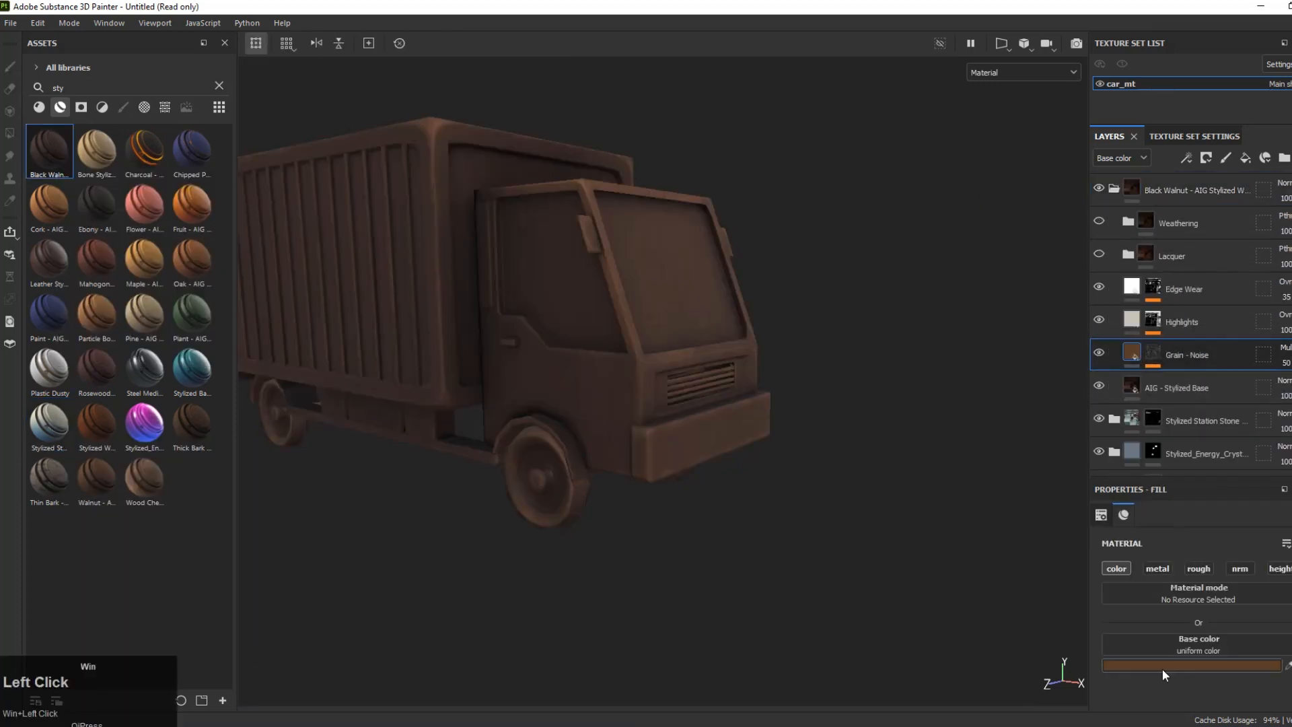
{"action": "left_click", "coordinate": [1172, 665]}
{"action": "left_click", "coordinate": [1037, 471]}
{"action": "left_click", "coordinate": [1011, 471]}
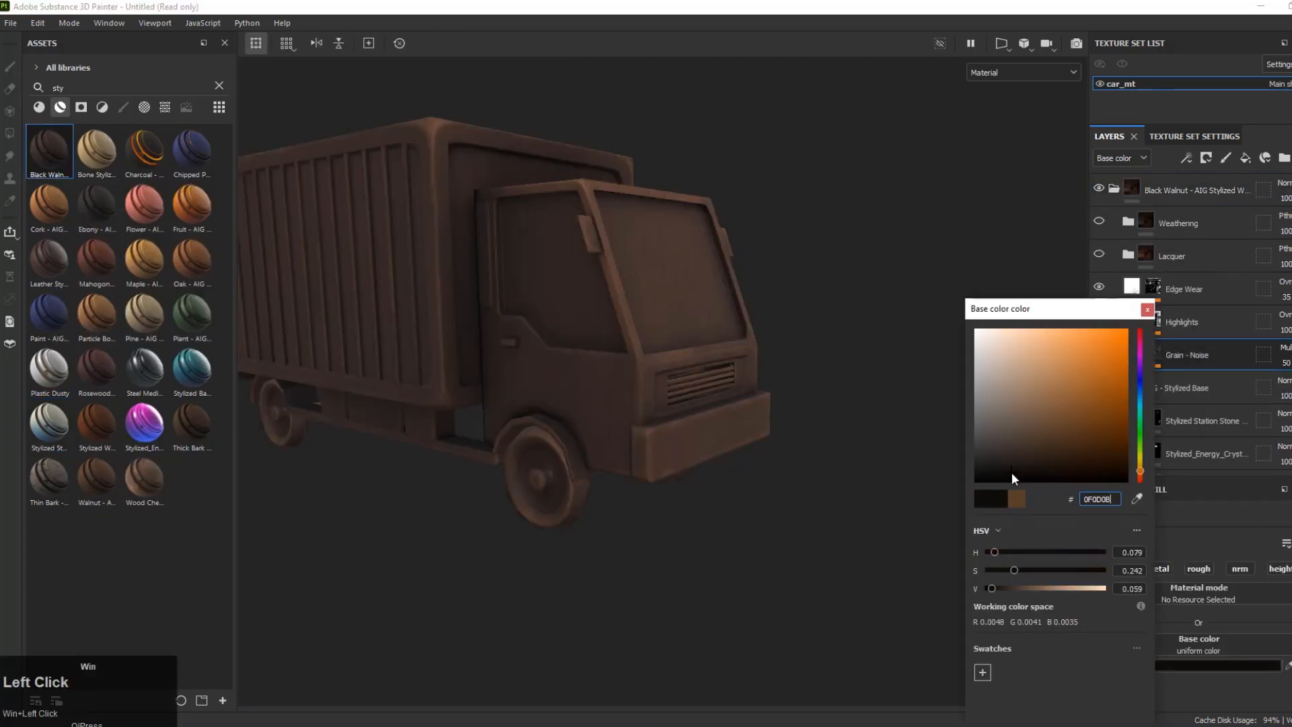
{"action": "left_click", "coordinate": [1147, 309]}
Step: Show the Weathering and Lacquer folders of the Black Walnut material and hide its Edge Wear and Highlights layers
{"action": "left_click", "coordinate": [1100, 222]}
{"action": "left_click", "coordinate": [1099, 255]}
{"action": "scroll", "coordinate": [681, 413], "scroll_direction": "up", "scroll_amount": 2}
{"action": "scroll", "coordinate": [752, 354], "scroll_direction": "down", "scroll_amount": 3}
{"action": "left_click_drag", "start_coordinate": [752, 354], "coordinate": [762, 354], "text": "alt"}
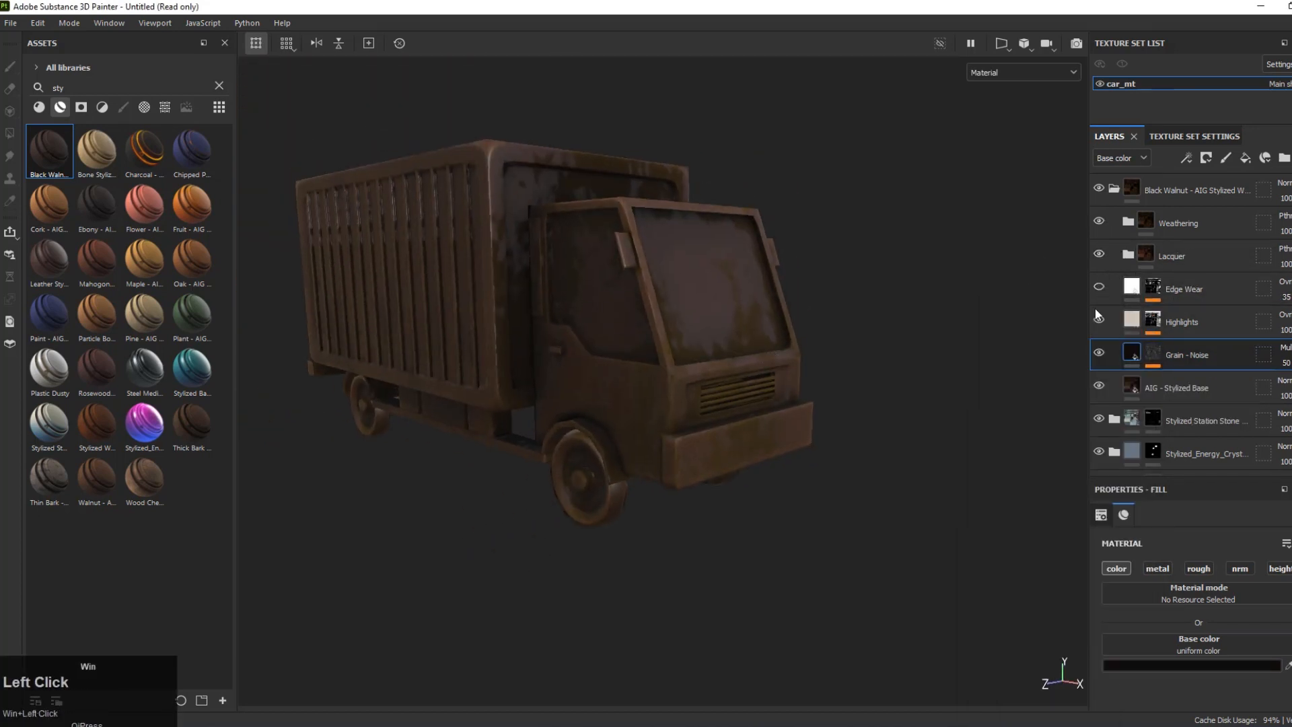
{"action": "left_click", "coordinate": [1099, 355]}
Step: Set the AIG - Stylized Base layer's Metallic to about 0.87 and its Roughness to 0.8525
{"action": "left_click", "coordinate": [1133, 382]}
{"action": "scroll", "coordinate": [1137, 542], "scroll_direction": "up", "scroll_amount": 3}
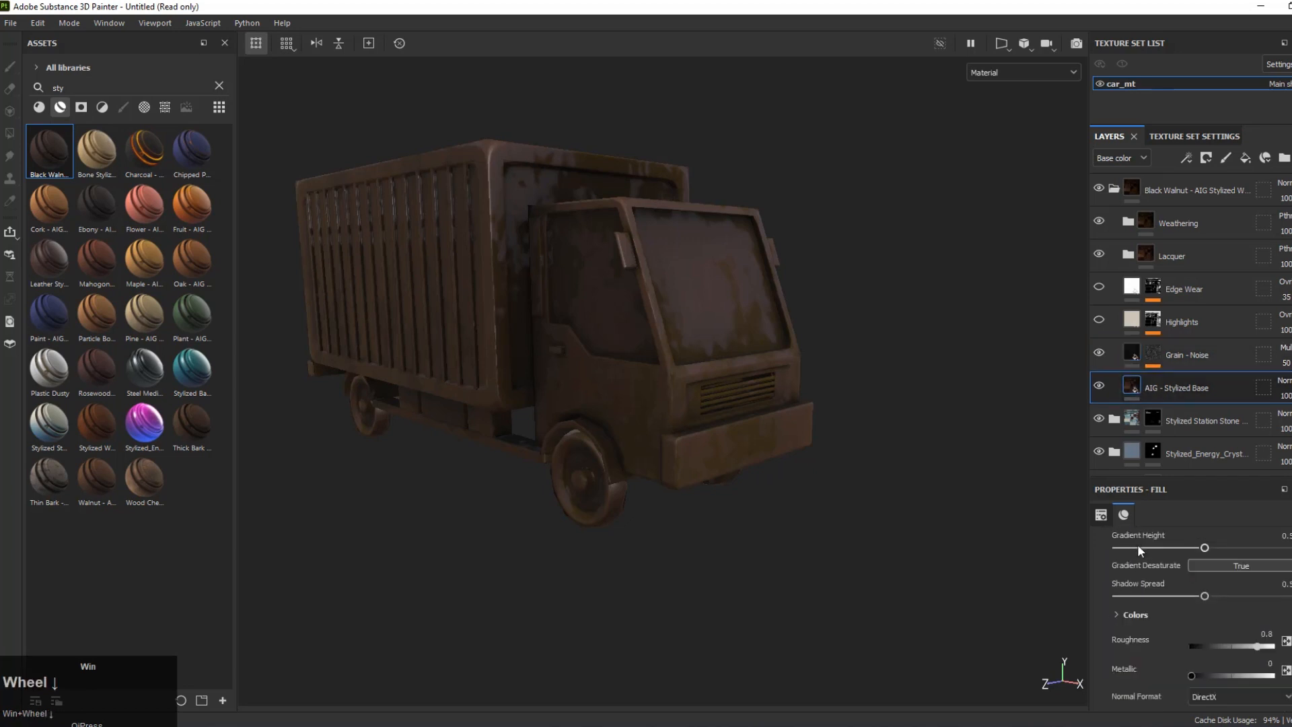
{"action": "left_click_drag", "start_coordinate": [1256, 679], "coordinate": [1264, 680]}
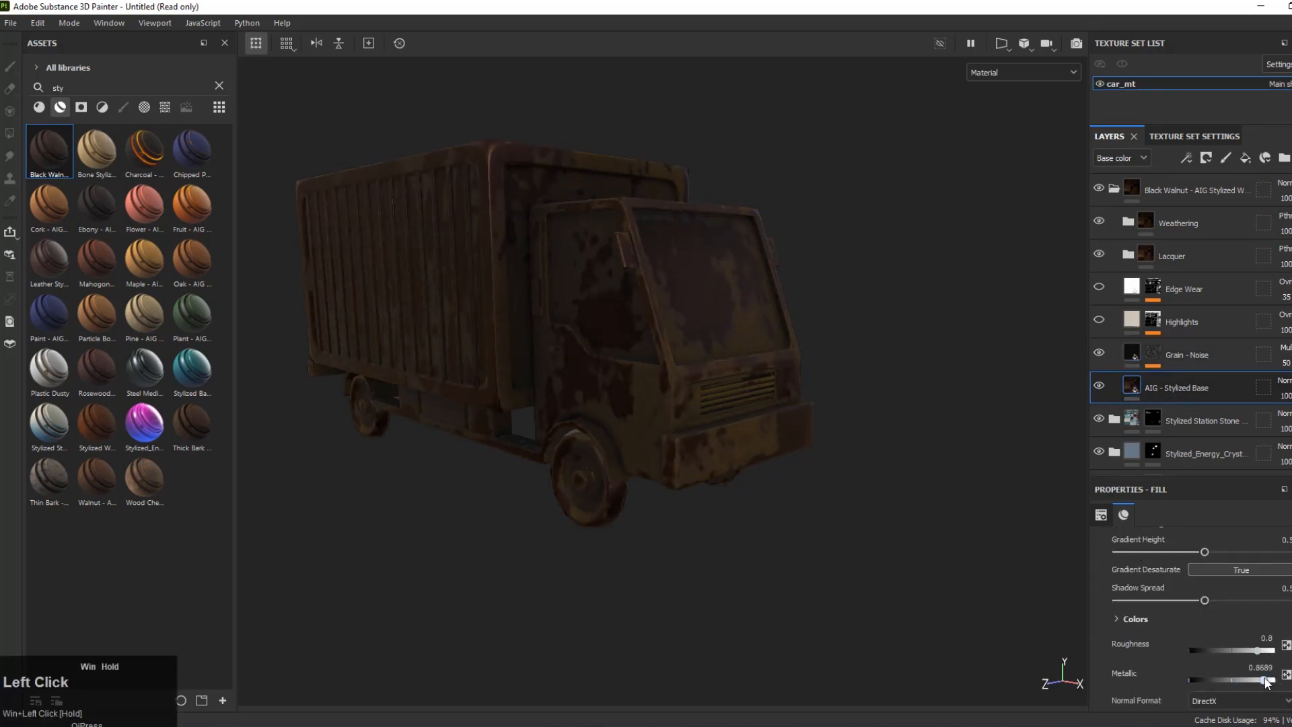
Step: Recolor the AIG - Stylized Base layer with Light 2A2A20, Shadows 1A1A22 and a black Base color
{"action": "left_click", "coordinate": [1184, 635]}
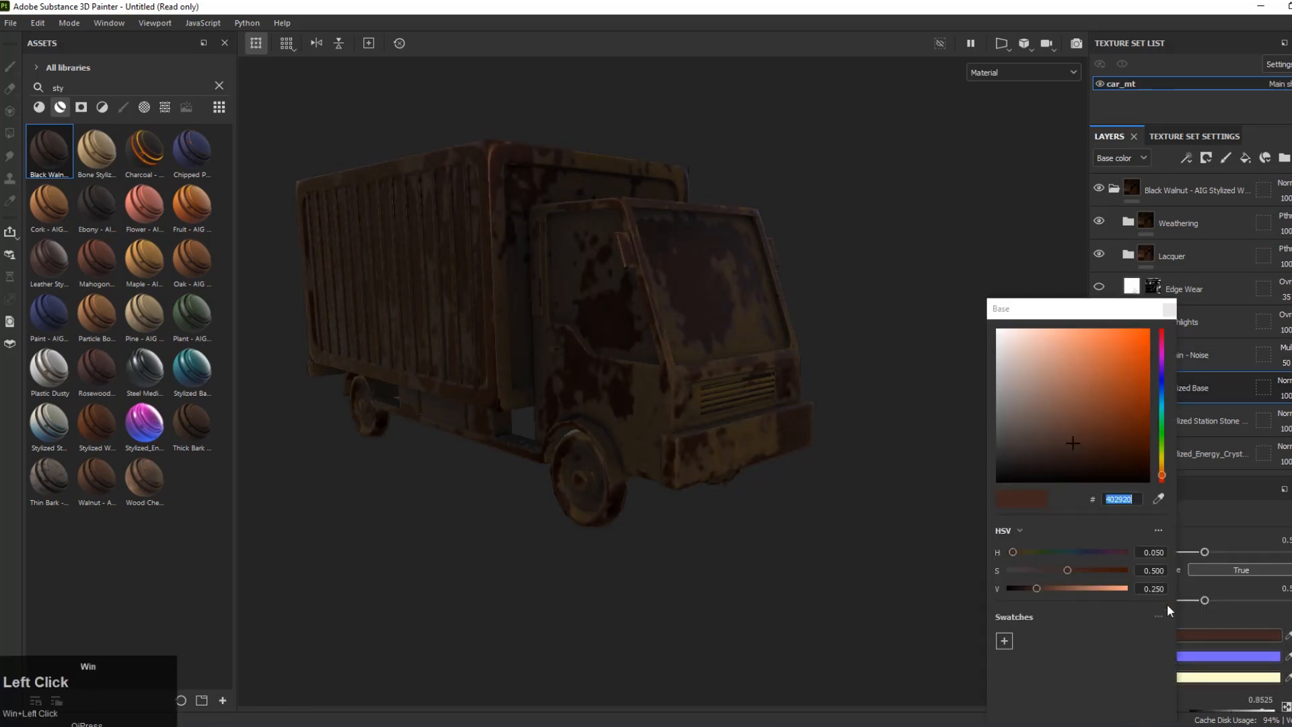
{"action": "left_click", "coordinate": [1227, 677]}
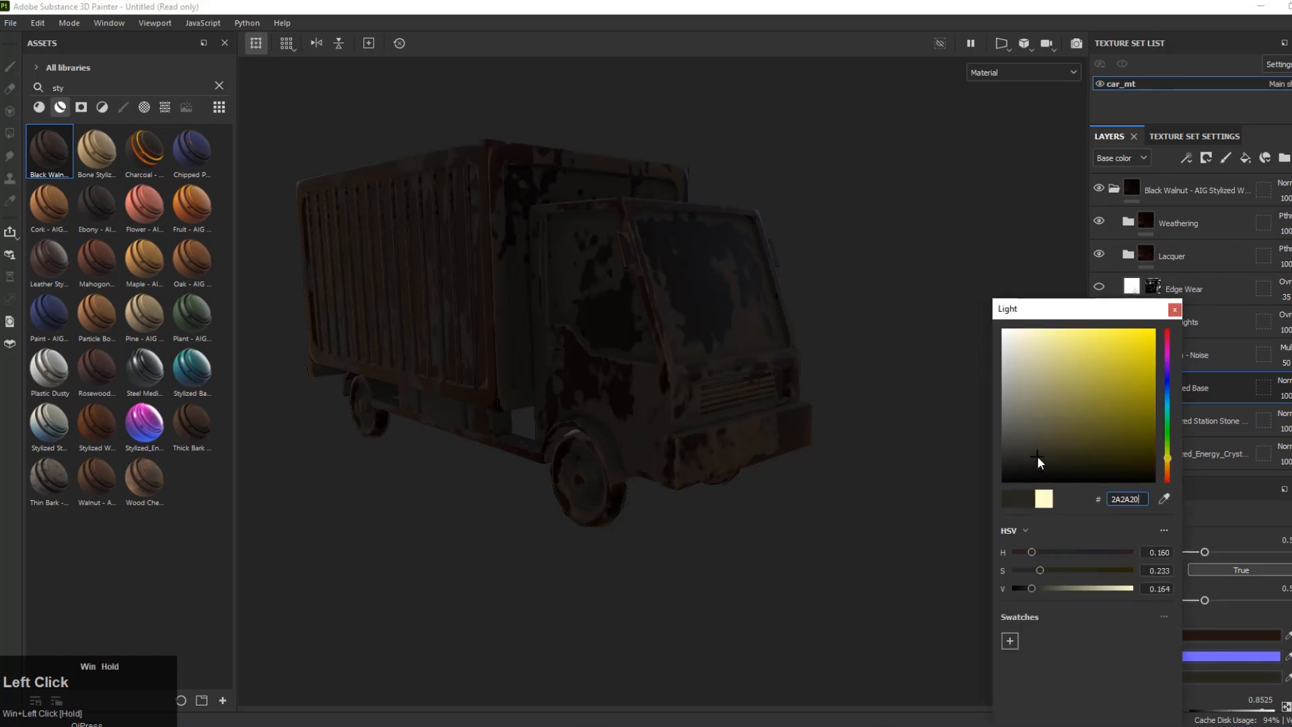
{"action": "left_click", "coordinate": [1196, 658]}
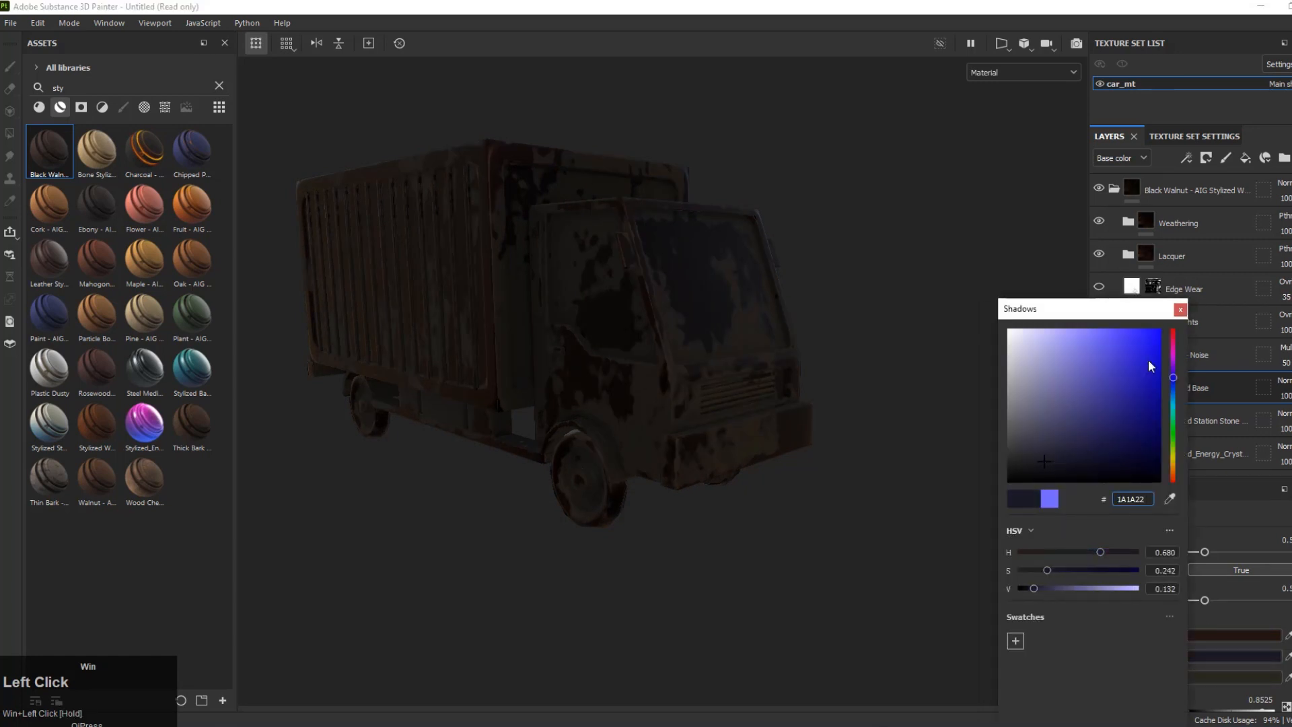
{"action": "left_click", "coordinate": [1180, 309]}
{"action": "left_click", "coordinate": [1205, 636]}
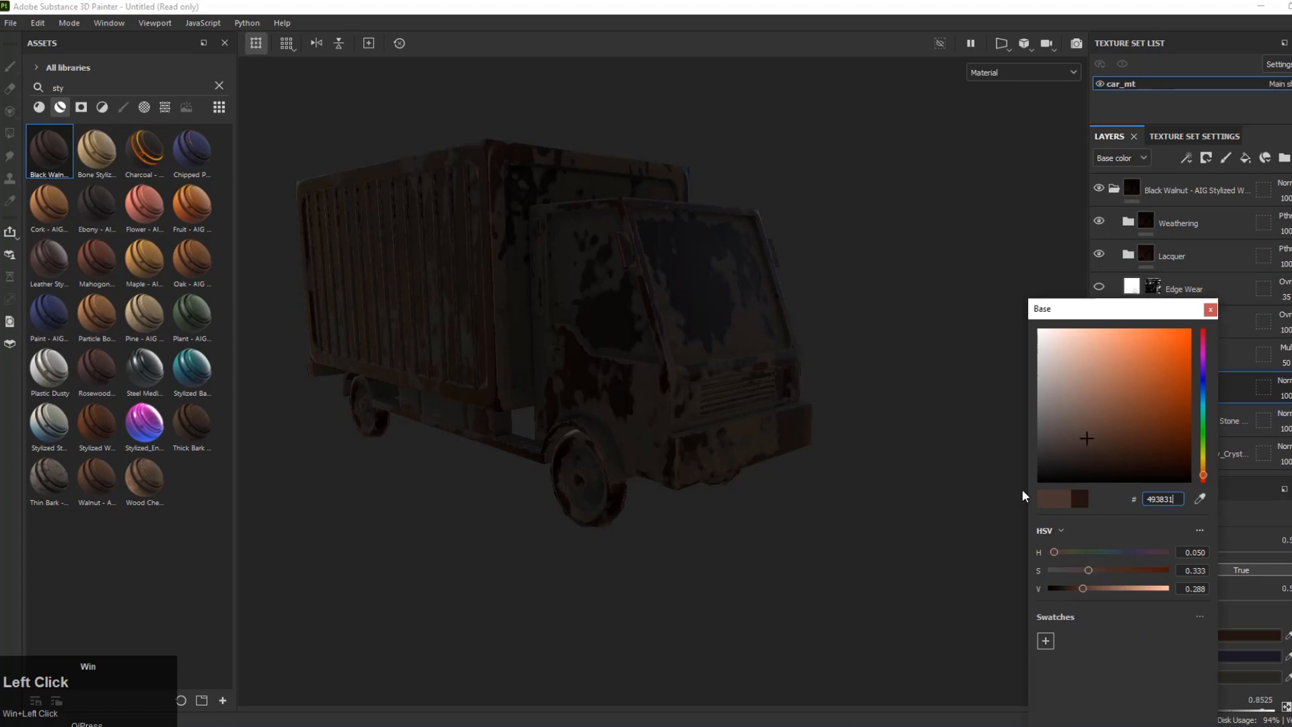
{"action": "left_click", "coordinate": [1210, 309]}
{"action": "left_click_drag", "start_coordinate": [827, 522], "coordinate": [721, 422], "text": "alt"}
{"action": "middle_click_drag", "start_coordinate": [721, 422], "coordinate": [710, 461], "text": "alt"}
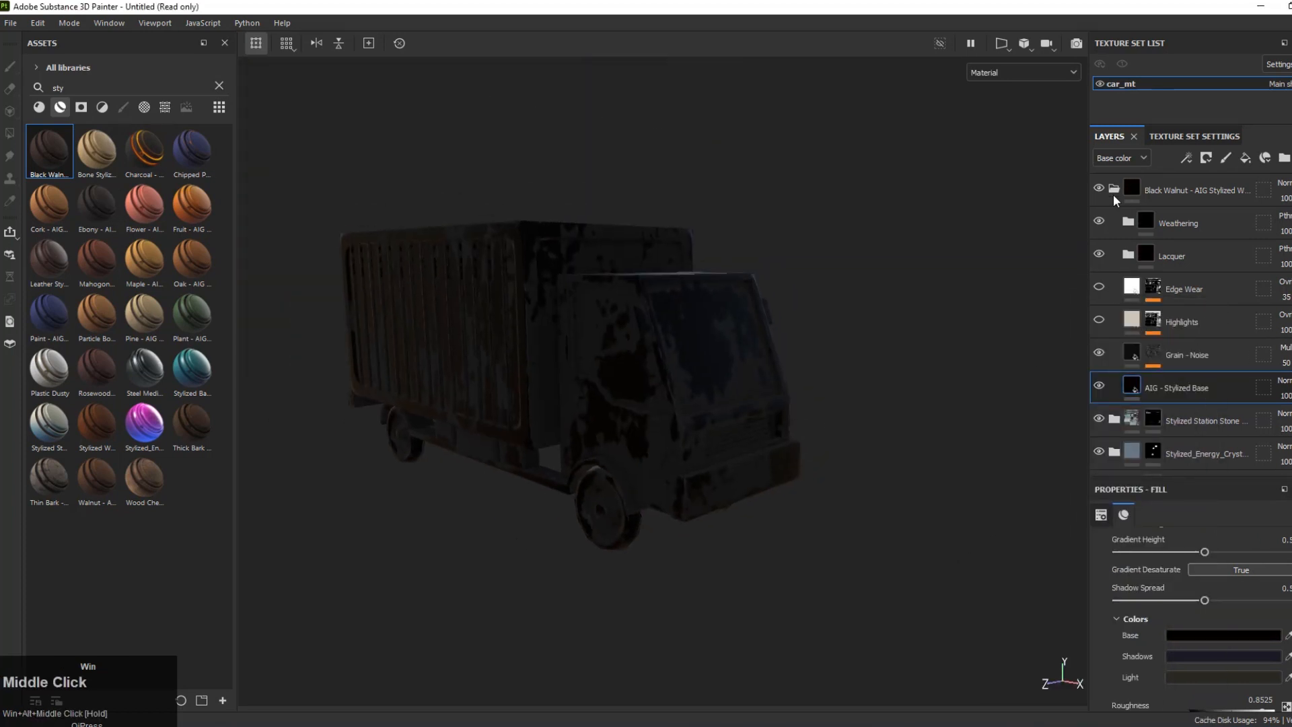
Step: Add a black mask to the Black Walnut material and mesh-fill the front wheel arch into it
{"action": "left_click", "coordinate": [1113, 189]}
{"action": "right_click", "coordinate": [1131, 187]}
{"action": "left_click", "coordinate": [1187, 213]}
{"action": "key", "text": "4"}
{"action": "scroll", "coordinate": [601, 516], "scroll_direction": "up", "scroll_amount": 3}
{"action": "left_click_drag", "start_coordinate": [635, 496], "coordinate": [514, 471], "text": "alt"}
{"action": "left_click", "coordinate": [808, 540]}
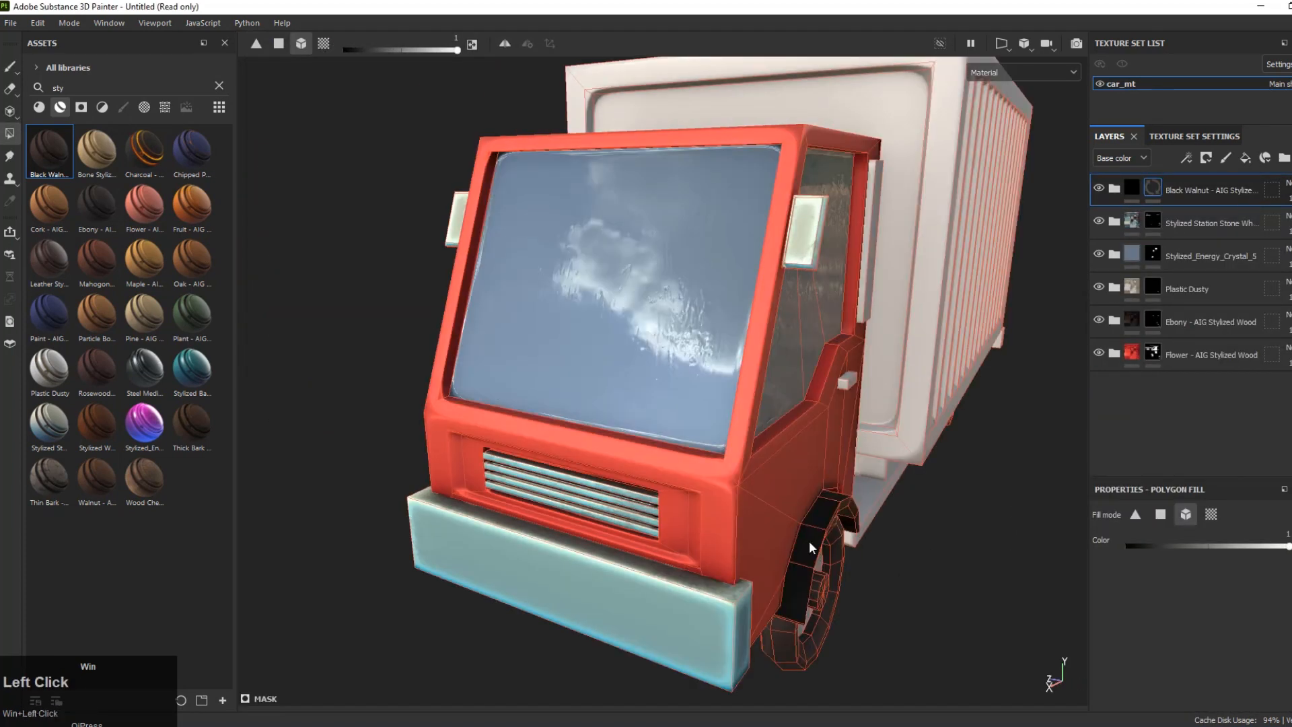
Step: Fill the chassis, underbody tanks, rear fenders, door handle and vertical panel behind the cab into the Black Walnut mask
{"action": "left_click_drag", "start_coordinate": [808, 539], "coordinate": [942, 525], "text": "alt"}
{"action": "scroll", "coordinate": [673, 501], "scroll_direction": "up", "scroll_amount": 2, "text": "alt"}
{"action": "left_click", "coordinate": [625, 462]}
{"action": "left_click_drag", "start_coordinate": [625, 462], "coordinate": [771, 541], "text": "alt"}
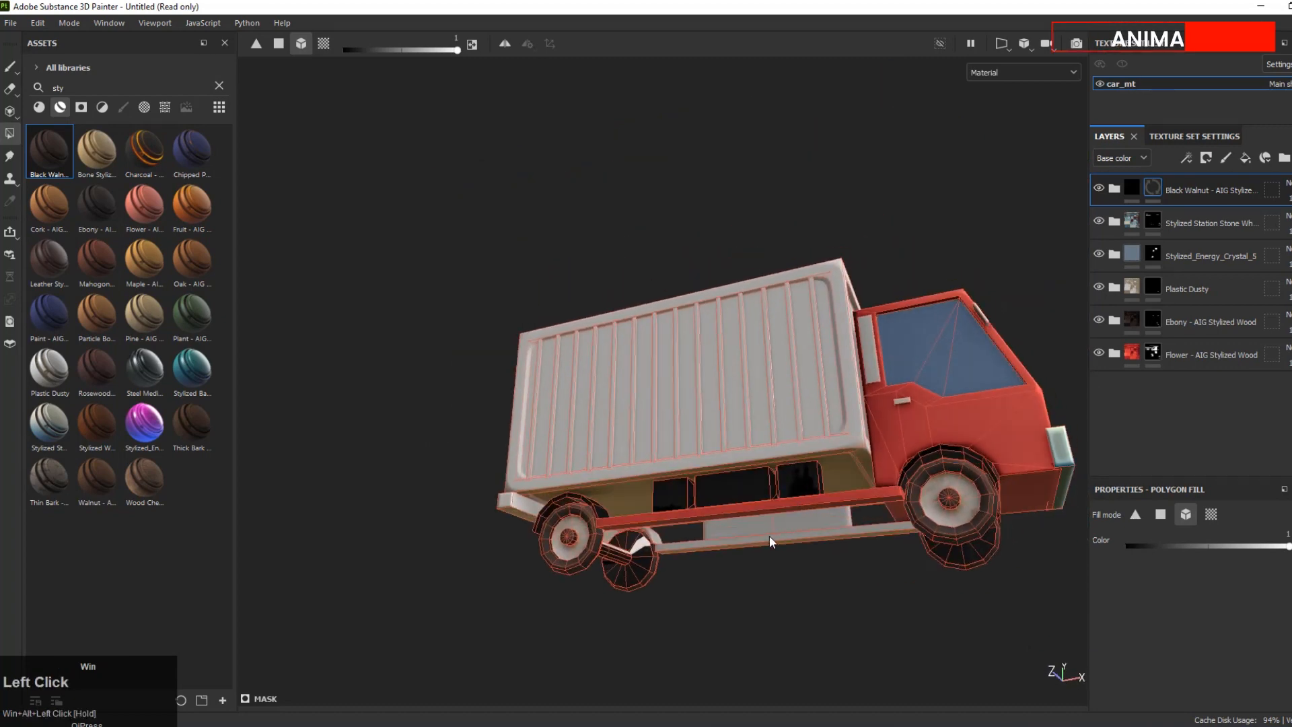
{"action": "left_click_drag", "start_coordinate": [748, 479], "coordinate": [646, 350], "text": "alt"}
{"action": "scroll", "coordinate": [783, 338], "scroll_direction": "down", "scroll_amount": 5}
{"action": "middle_click_drag", "start_coordinate": [673, 349], "coordinate": [811, 378], "text": "alt"}
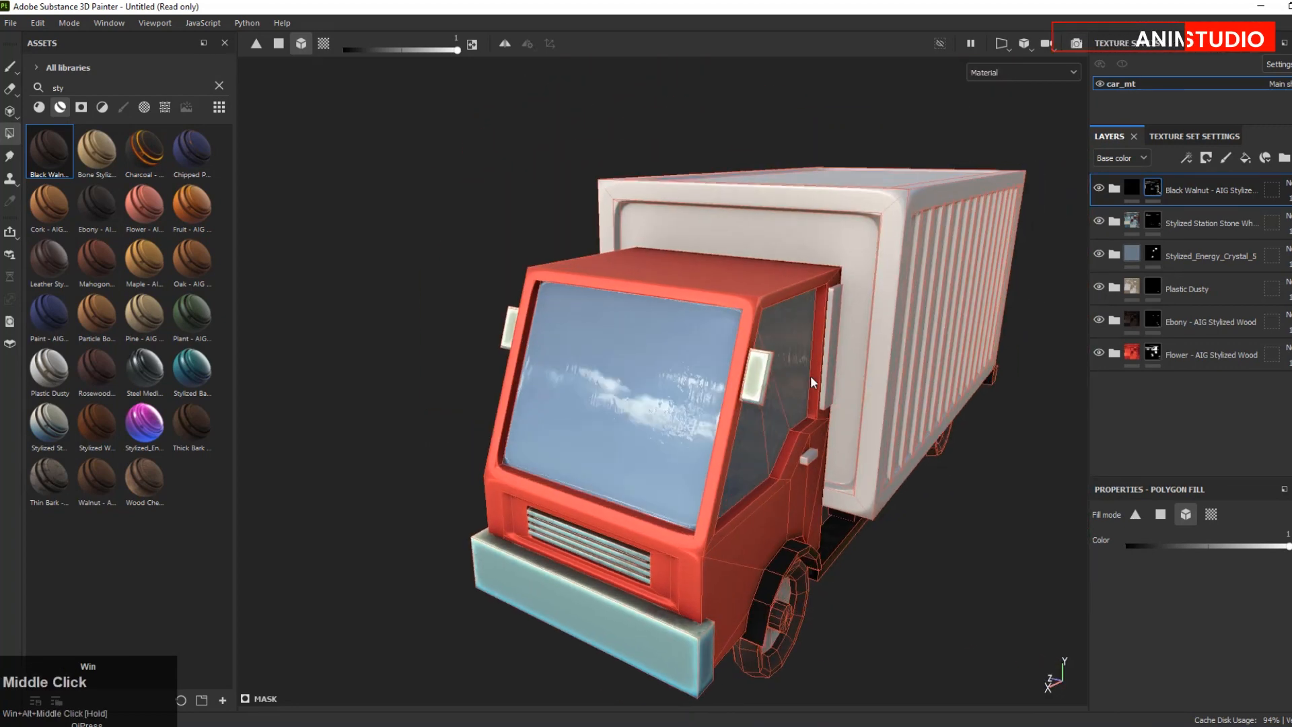
{"action": "scroll", "coordinate": [812, 379], "scroll_direction": "down", "scroll_amount": 3}
{"action": "left_click_drag", "start_coordinate": [532, 438], "coordinate": [687, 459], "text": "alt"}
{"action": "scroll", "coordinate": [673, 458], "scroll_direction": "down", "scroll_amount": 3}
{"action": "middle_click_drag", "start_coordinate": [548, 451], "coordinate": [672, 455], "text": "alt"}
{"action": "left_click_drag", "start_coordinate": [699, 457], "coordinate": [651, 493], "text": "alt"}
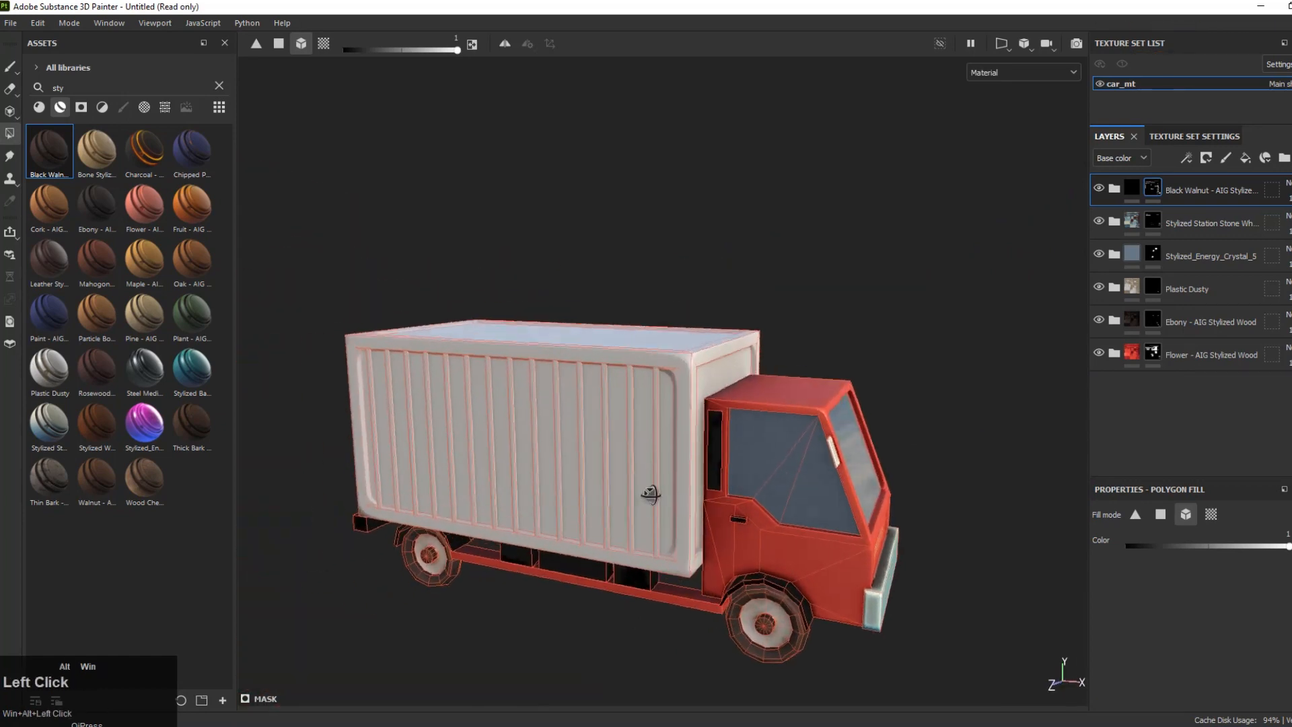
Step: Apply the Steel Medieval Stylized smart material to the truck and give it a black mask
{"action": "left_click", "coordinate": [11, 66]}
{"action": "mouse_move", "coordinate": [917, 392]}
{"action": "left_mouse_down", "text": "alt"}
{"action": "mouse_move", "coordinate": [800, 417]}
{"action": "mouse_move", "coordinate": [691, 508]}
{"action": "mouse_move", "coordinate": [686, 386]}
{"action": "left_mouse_up", "text": "alt"}
{"action": "left_click_drag", "start_coordinate": [144, 366], "coordinate": [604, 398]}
{"action": "scroll", "coordinate": [604, 399], "scroll_direction": "up", "scroll_amount": 4}
{"action": "left_click_drag", "start_coordinate": [807, 363], "coordinate": [717, 387], "text": "alt"}
{"action": "right_click", "coordinate": [1127, 192]}
{"action": "left_click", "coordinate": [1167, 215]}
Step: Fill the upper side edge of the cargo box into the steel mask with quad polygon fill
{"action": "left_click", "coordinate": [9, 131]}
{"action": "left_click", "coordinate": [1160, 515]}
{"action": "scroll", "coordinate": [717, 297], "scroll_direction": "up", "scroll_amount": 3}
{"action": "left_click", "coordinate": [717, 297]}
{"action": "left_click", "coordinate": [1211, 515]}
{"action": "left_click", "coordinate": [717, 313]}
{"action": "key", "text": "ctrl+z"}
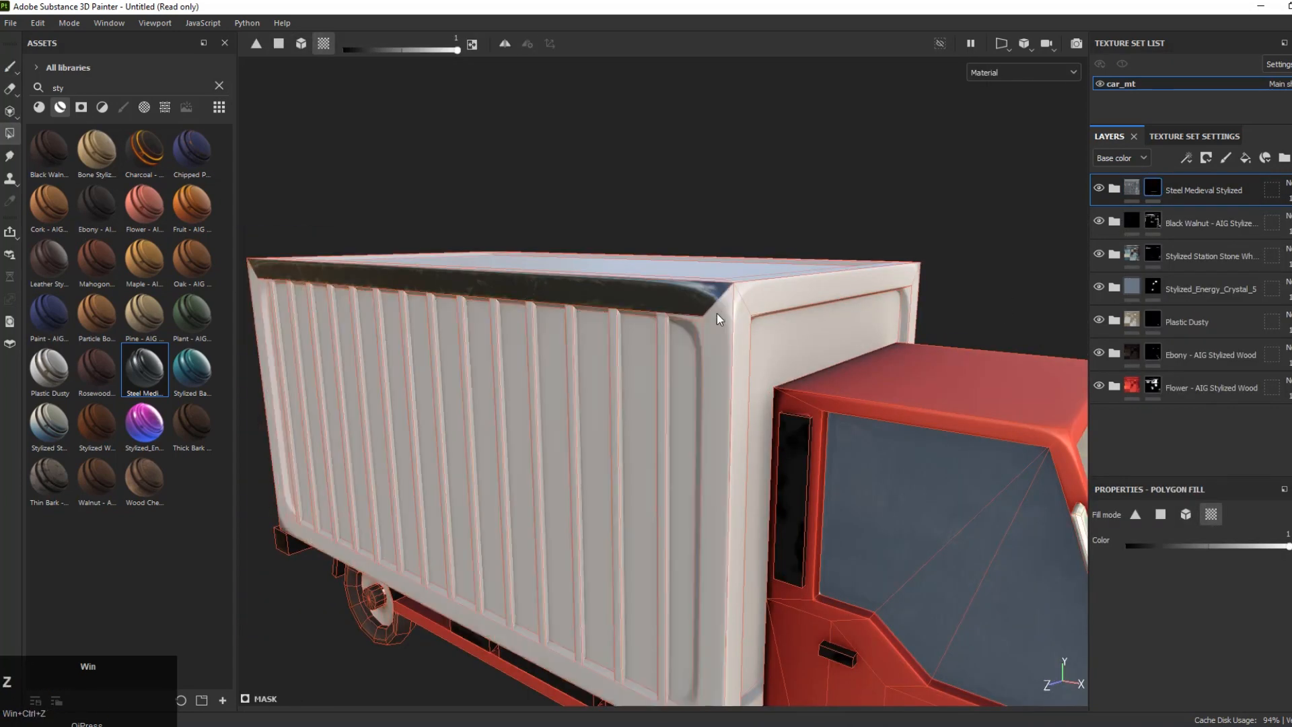
Step: Fill the front vertical edge of the cargo box into the steel mask, face by face with quad fill
{"action": "left_click", "coordinate": [1160, 514]}
{"action": "left_click", "coordinate": [717, 336]}
{"action": "left_click", "coordinate": [742, 330]}
{"action": "left_click", "coordinate": [770, 306]}
Step: Fill the remaining frame edges around the cargo box into the Steel Medieval Stylized mask
{"action": "scroll", "coordinate": [769, 310], "scroll_direction": "down", "scroll_amount": 2}
{"action": "left_click_drag", "start_coordinate": [770, 309], "coordinate": [820, 352], "text": "alt"}
{"action": "scroll", "coordinate": [821, 353], "scroll_direction": "down", "scroll_amount": 2}
{"action": "middle_click_drag", "start_coordinate": [440, 306], "coordinate": [456, 290], "text": "alt"}
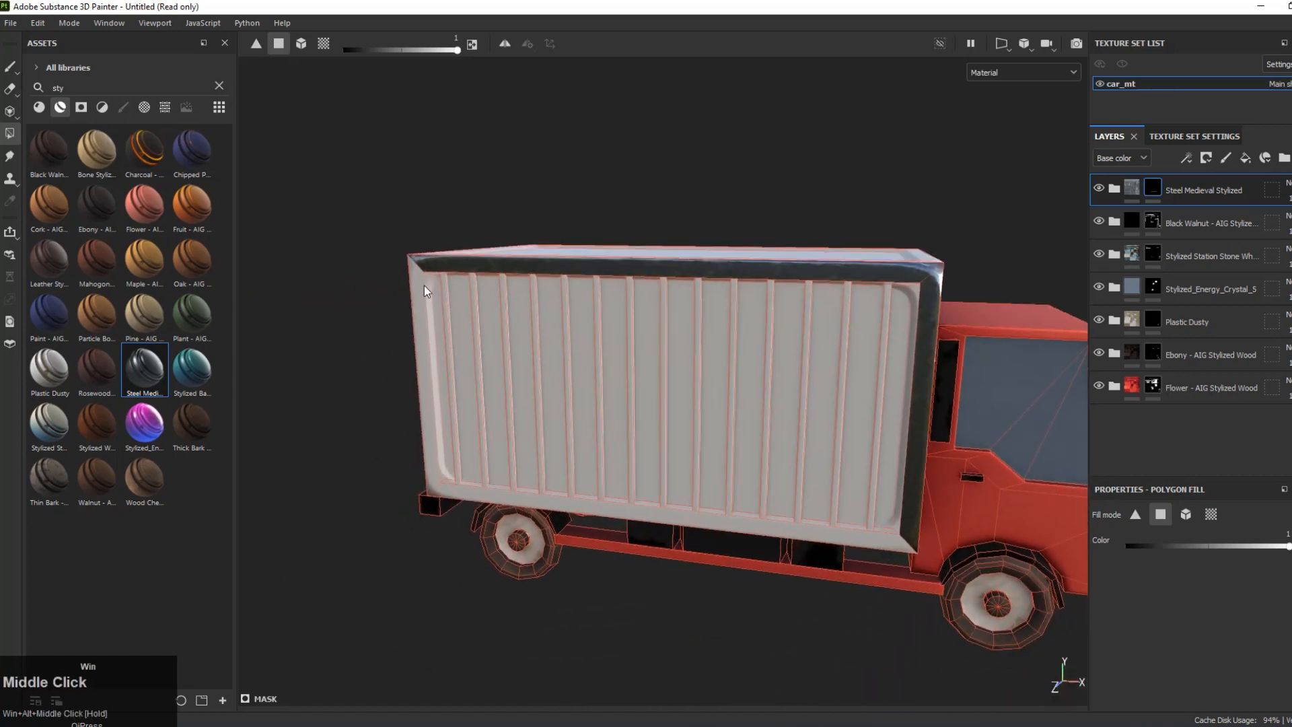
{"action": "left_click_drag", "start_coordinate": [839, 491], "coordinate": [517, 249], "text": "alt"}
{"action": "middle_click_drag", "start_coordinate": [517, 249], "coordinate": [542, 254], "text": "alt"}
{"action": "left_click_drag", "start_coordinate": [543, 254], "coordinate": [901, 322], "text": "alt"}
{"action": "scroll", "coordinate": [539, 297], "scroll_direction": "up", "scroll_amount": 6}
{"action": "left_click_drag", "start_coordinate": [539, 297], "coordinate": [652, 397], "text": "alt"}
{"action": "scroll", "coordinate": [649, 352], "scroll_direction": "down", "scroll_amount": 6}
{"action": "middle_click_drag", "start_coordinate": [757, 404], "coordinate": [737, 352], "text": "alt"}
{"action": "scroll", "coordinate": [768, 417], "scroll_direction": "up", "scroll_amount": 4, "text": "alt"}
{"action": "scroll", "coordinate": [768, 417], "scroll_direction": "up", "scroll_amount": 3, "text": "alt"}
{"action": "left_click_drag", "start_coordinate": [740, 366], "coordinate": [737, 397], "text": "alt"}
{"action": "scroll", "coordinate": [736, 325], "scroll_direction": "down", "scroll_amount": 6, "text": "alt"}
{"action": "middle_click_drag", "start_coordinate": [737, 397], "coordinate": [747, 383], "text": "alt"}
Step: Select the Black Walnut mask again and fill one more missed part of the truck into it
{"action": "left_click", "coordinate": [1145, 350]}
{"action": "left_click", "coordinate": [1154, 221]}
{"action": "scroll", "coordinate": [798, 336], "scroll_direction": "up", "scroll_amount": 5, "text": "alt"}
{"action": "left_click", "coordinate": [798, 304]}
{"action": "scroll", "coordinate": [799, 306], "scroll_direction": "down", "scroll_amount": 6, "text": "alt"}
{"action": "left_click_drag", "start_coordinate": [747, 390], "coordinate": [861, 432], "text": "alt"}
{"action": "scroll", "coordinate": [861, 432], "scroll_direction": "down", "scroll_amount": 3, "text": "alt"}
{"action": "middle_click_drag", "start_coordinate": [800, 404], "coordinate": [864, 435], "text": "alt"}
Step: Render the textured truck in Iray and open the render export as PNG
{"action": "left_click", "coordinate": [10, 68]}
{"action": "left_click_drag", "start_coordinate": [567, 291], "coordinate": [1023, 459], "text": "alt"}
{"action": "key", "text": "F10"}
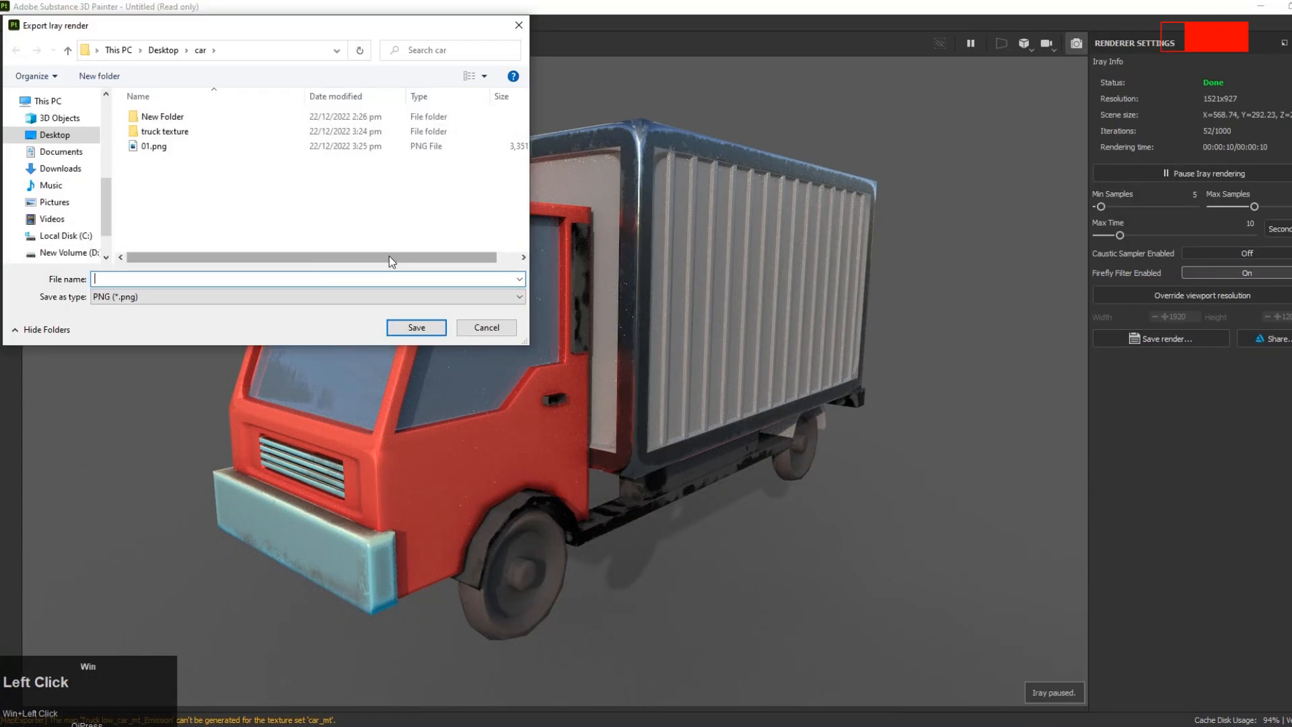
{"action": "key", "text": "Escape"}
{"action": "key", "text": "F10"}
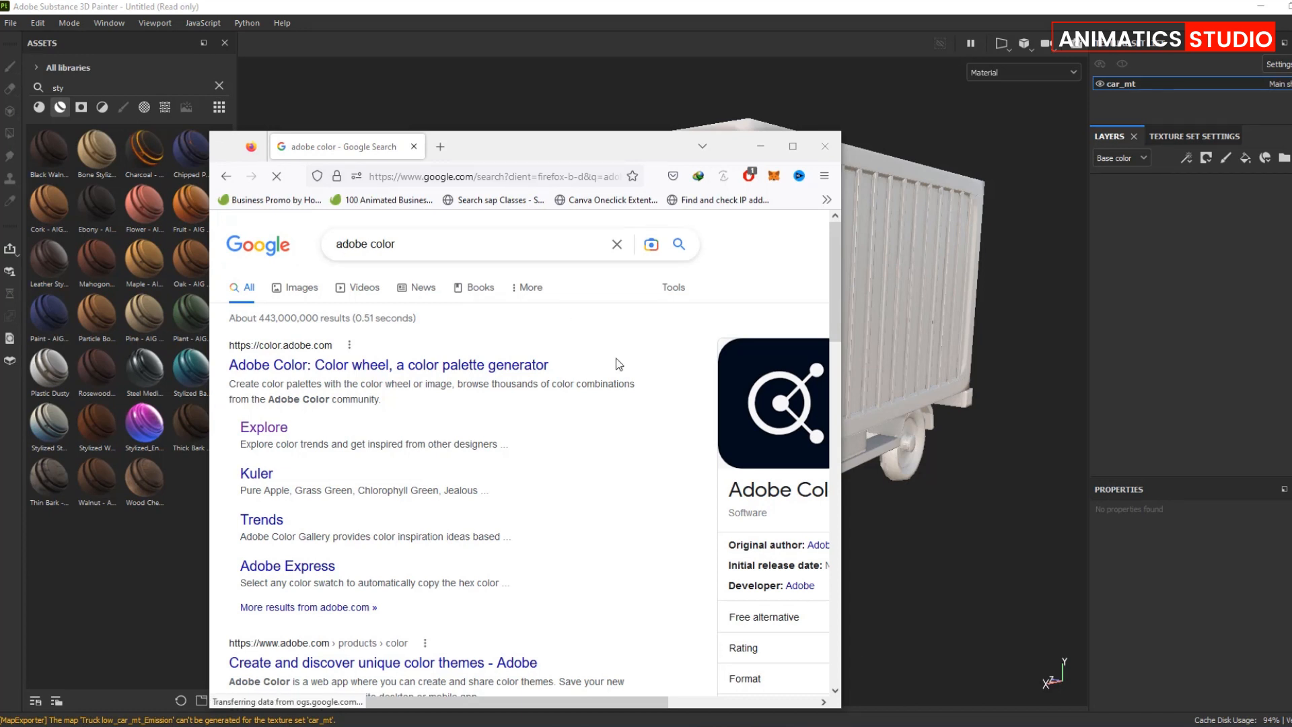
Step: In the browser, open Adobe Color's Explore page and search for "truck" palettes
{"action": "left_click", "coordinate": [369, 367]}
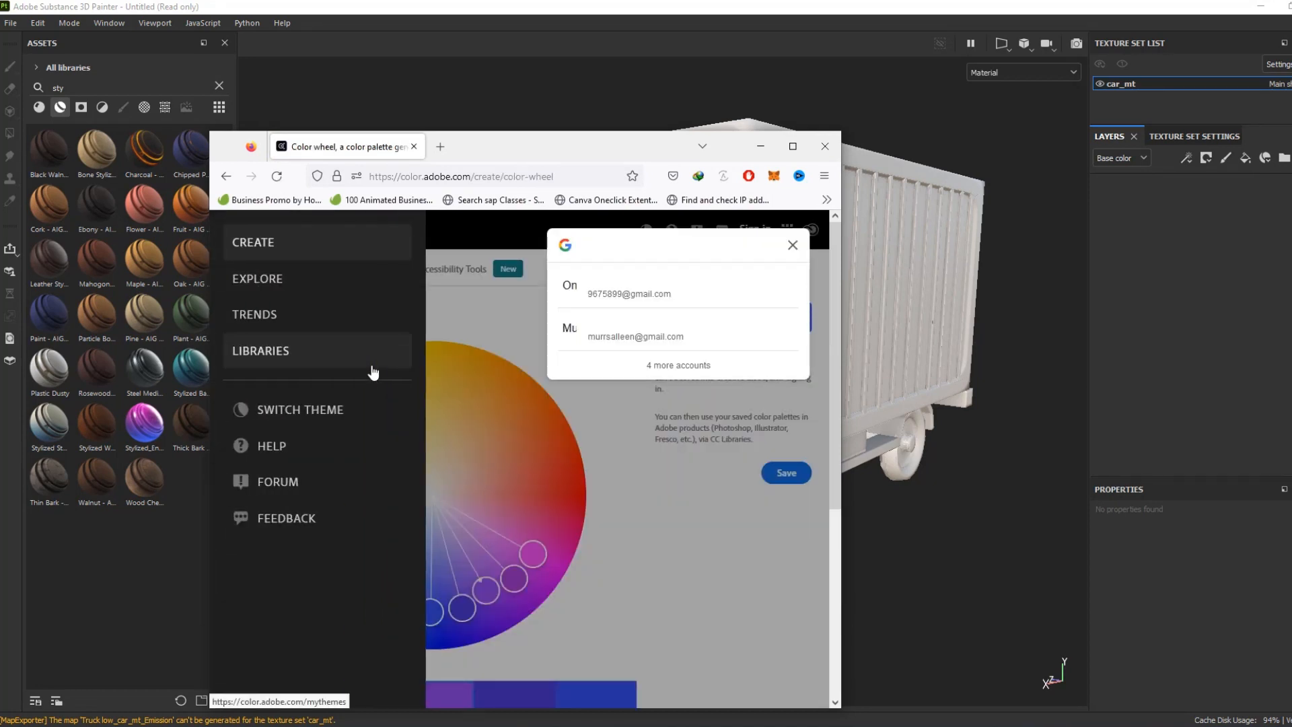
{"action": "left_click", "coordinate": [277, 279]}
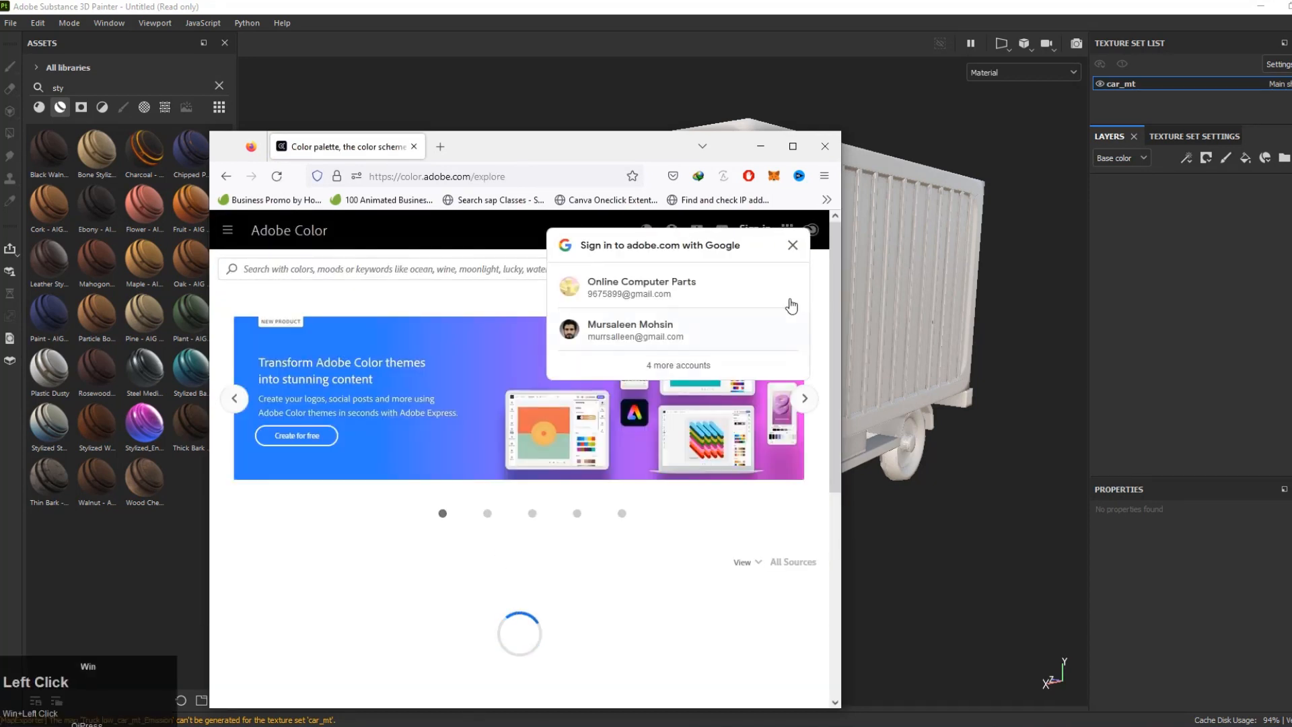
{"action": "left_click", "coordinate": [804, 246]}
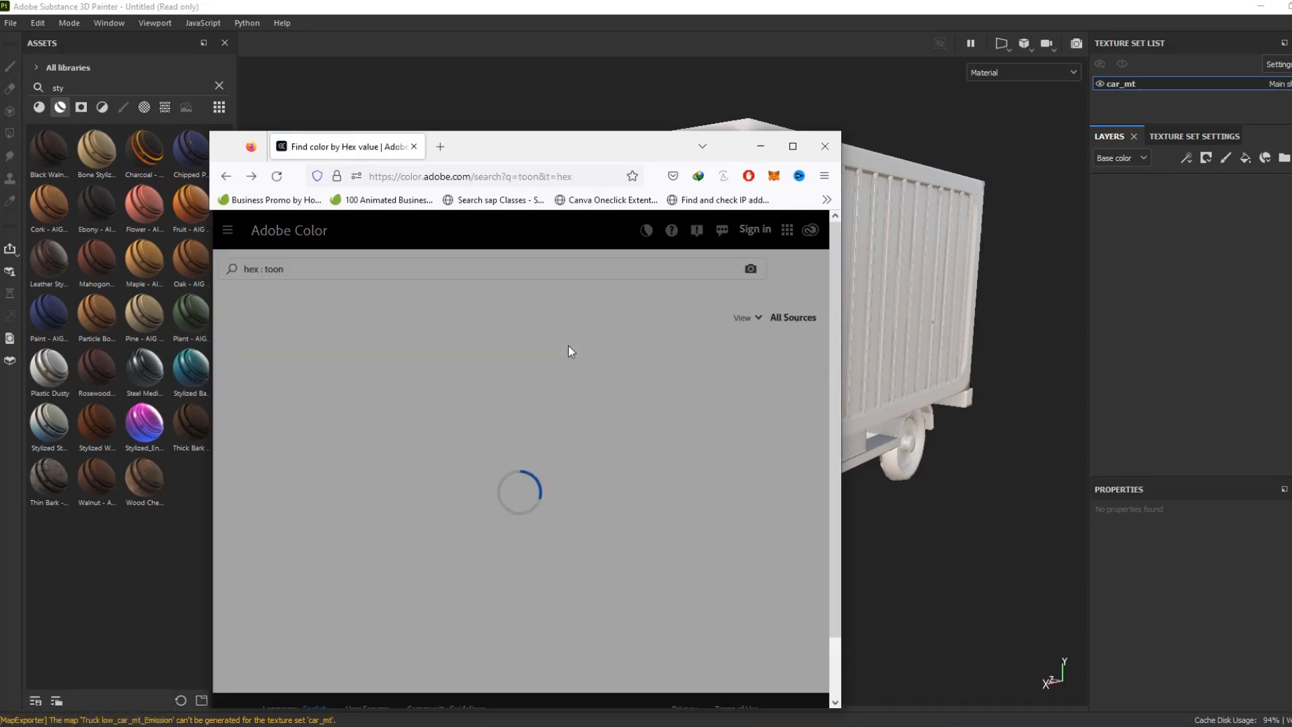
{"action": "left_click", "coordinate": [228, 230]}
{"action": "left_click", "coordinate": [265, 279]}
{"action": "type", "text": "truck"}
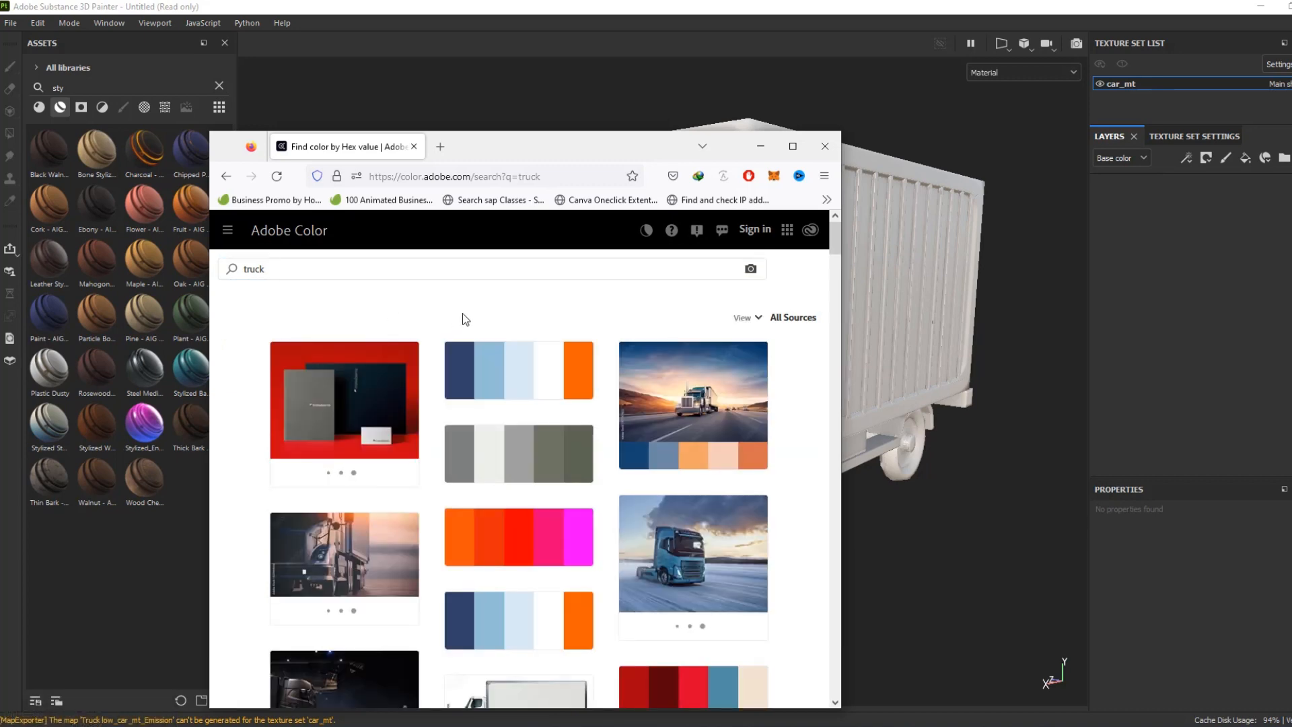
Step: Open the orange food-truck palette from the Alternative Map of Athens and copy its red D93829
{"action": "scroll", "coordinate": [556, 472], "scroll_direction": "down", "scroll_amount": 6}
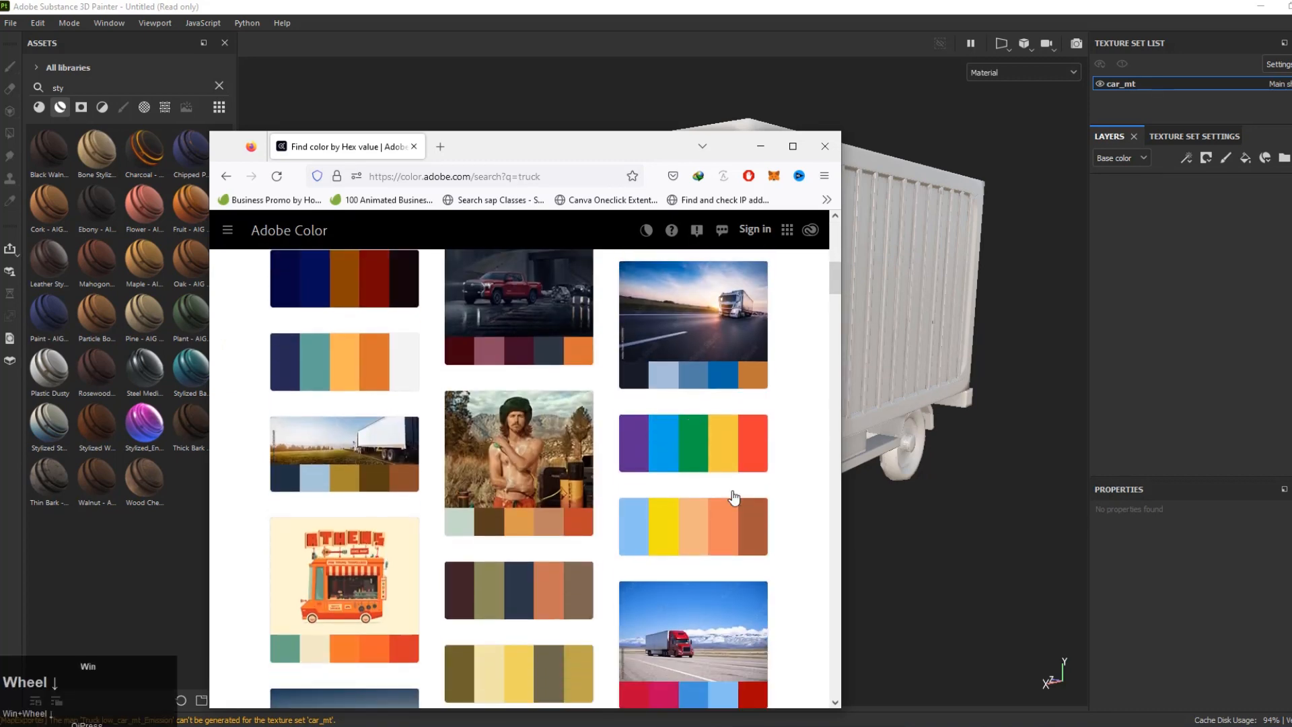
{"action": "left_click", "coordinate": [334, 535]}
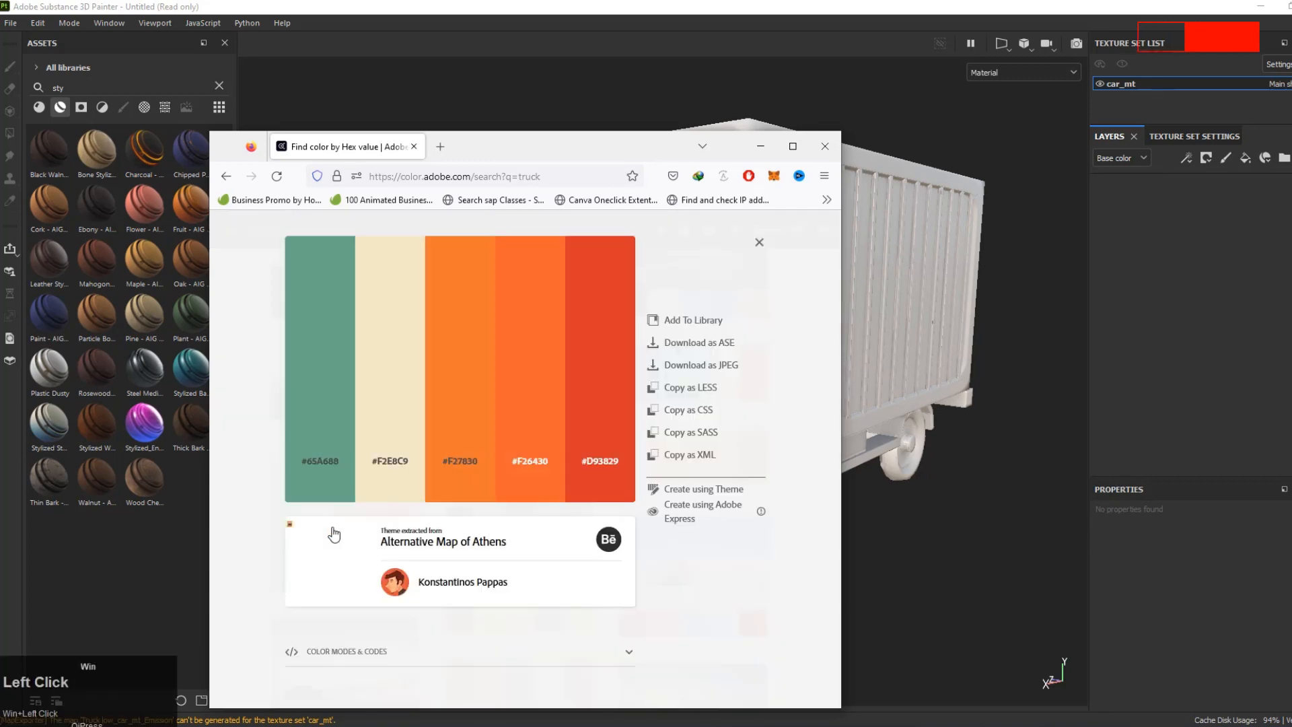
{"action": "left_click", "coordinate": [593, 459]}
Step: Back in Substance 3D Painter, add a fill layer with the base color D93829
{"action": "left_click", "coordinate": [1167, 386]}
{"action": "left_click", "coordinate": [1245, 158]}
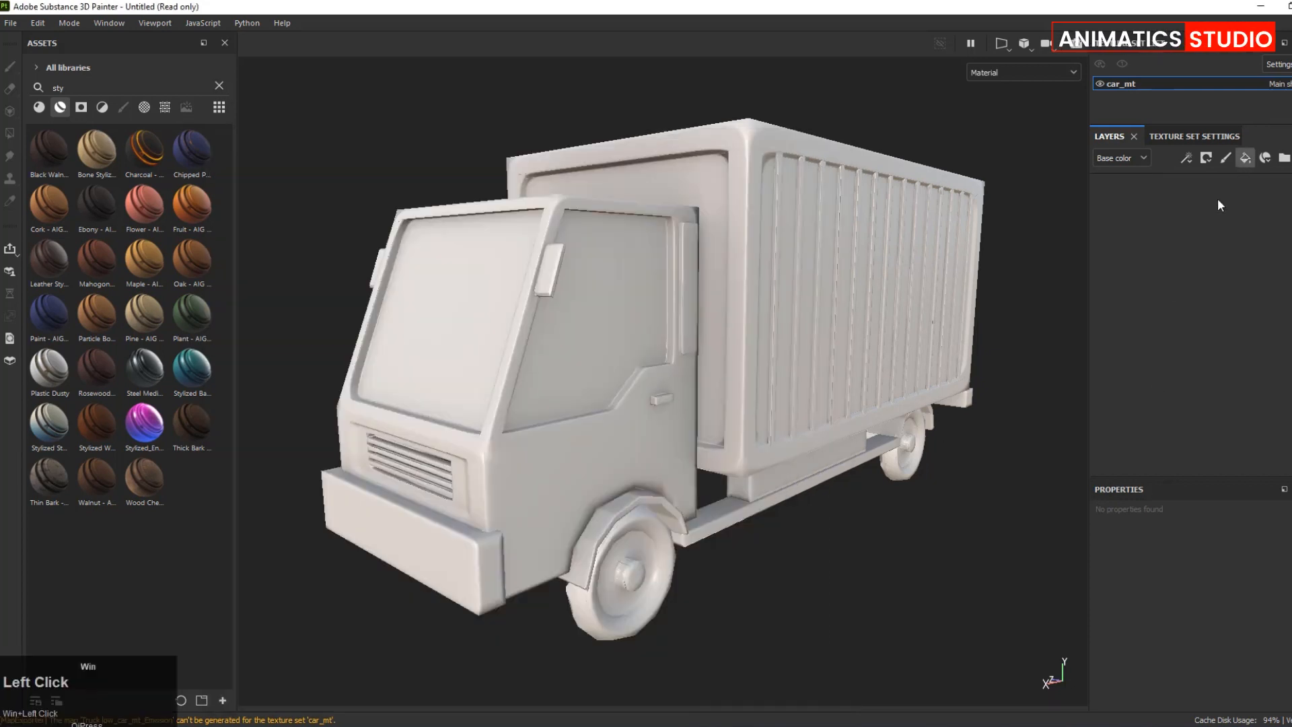
{"action": "left_click", "coordinate": [1189, 666]}
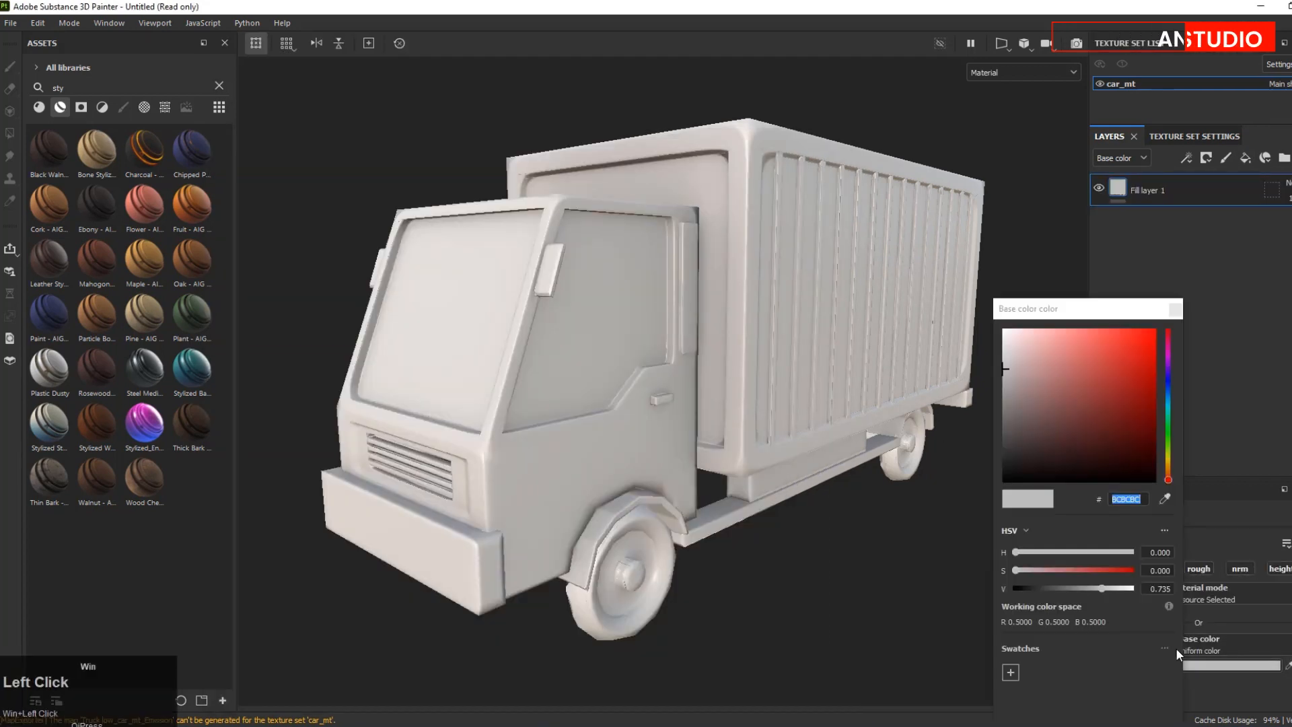
{"action": "right_click", "coordinate": [1128, 499]}
{"action": "left_click", "coordinate": [1151, 563]}
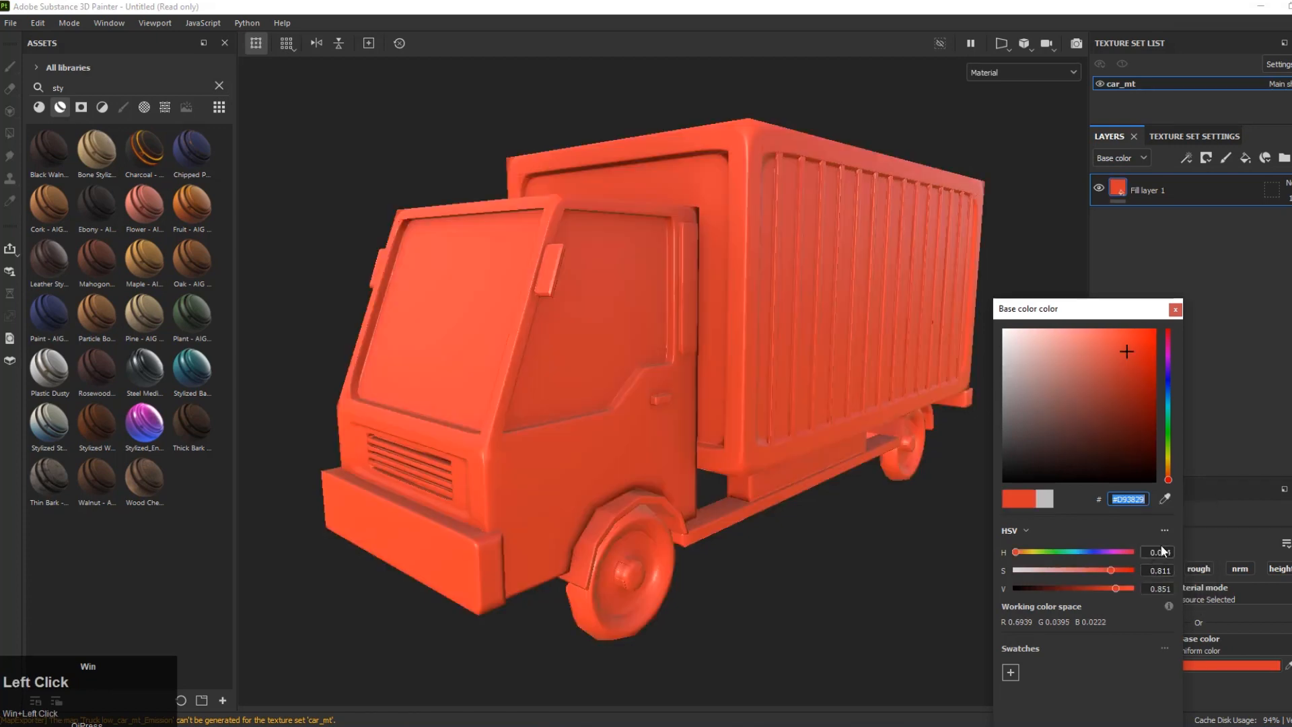
{"action": "left_click", "coordinate": [1175, 309]}
Step: Mask the red fill layer to the truck's cab with a black mask and mesh polygon fill
{"action": "right_click", "coordinate": [1176, 190]}
{"action": "left_click", "coordinate": [1197, 215]}
{"action": "left_click", "coordinate": [1185, 514]}
{"action": "left_click", "coordinate": [562, 459]}
{"action": "scroll", "coordinate": [598, 387], "scroll_direction": "down", "scroll_amount": 2}
{"action": "left_click_drag", "start_coordinate": [601, 388], "coordinate": [746, 404], "text": "alt"}
{"action": "middle_click_drag", "start_coordinate": [747, 387], "coordinate": [793, 468], "text": "alt"}
{"action": "left_click_drag", "start_coordinate": [793, 467], "coordinate": [804, 440], "text": "alt"}
{"action": "right_click_drag", "start_coordinate": [803, 440], "coordinate": [859, 438], "text": "shift"}
{"action": "left_click_drag", "start_coordinate": [859, 438], "coordinate": [745, 481], "text": "alt"}
{"action": "middle_click_drag", "start_coordinate": [746, 481], "coordinate": [795, 464], "text": "alt"}
{"action": "scroll", "coordinate": [795, 464], "scroll_direction": "down", "scroll_amount": 1}
Step: Copy the cream F2E8C9 from the Adobe Color palette and add a fill layer with it as base color
{"action": "left_click", "coordinate": [158, 725]}
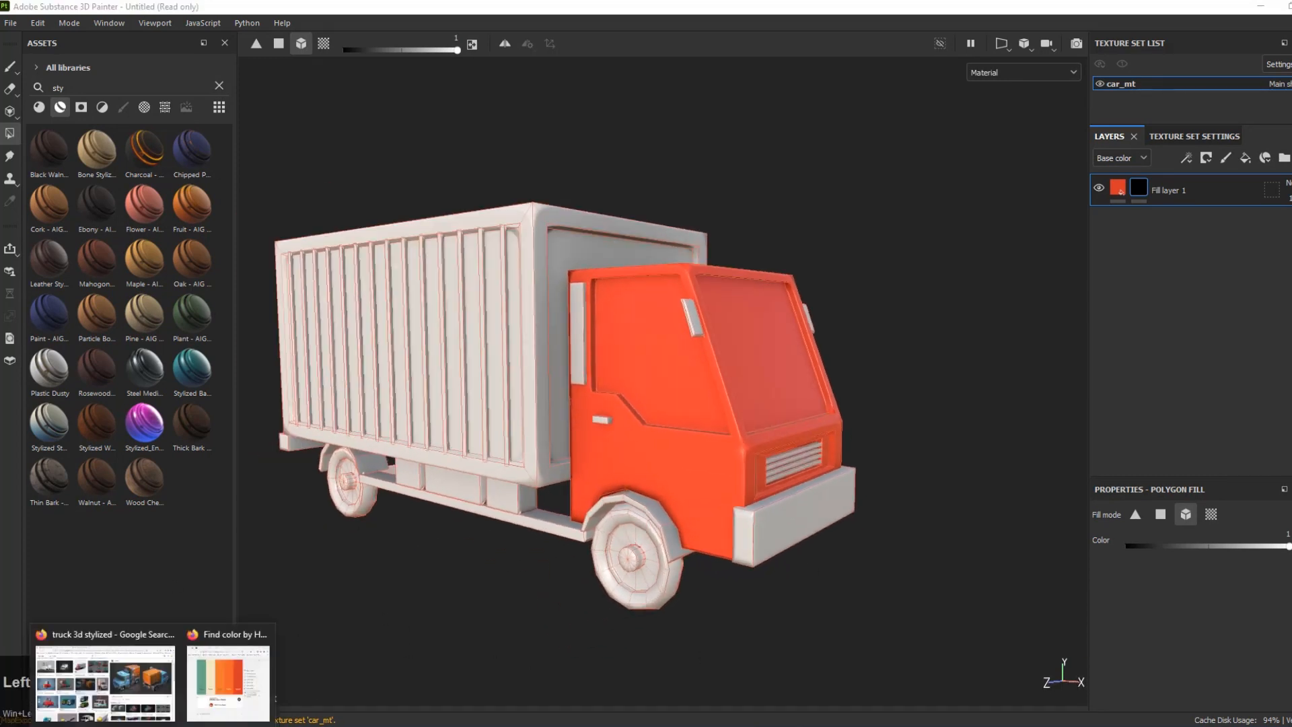
{"action": "left_click", "coordinate": [229, 681]}
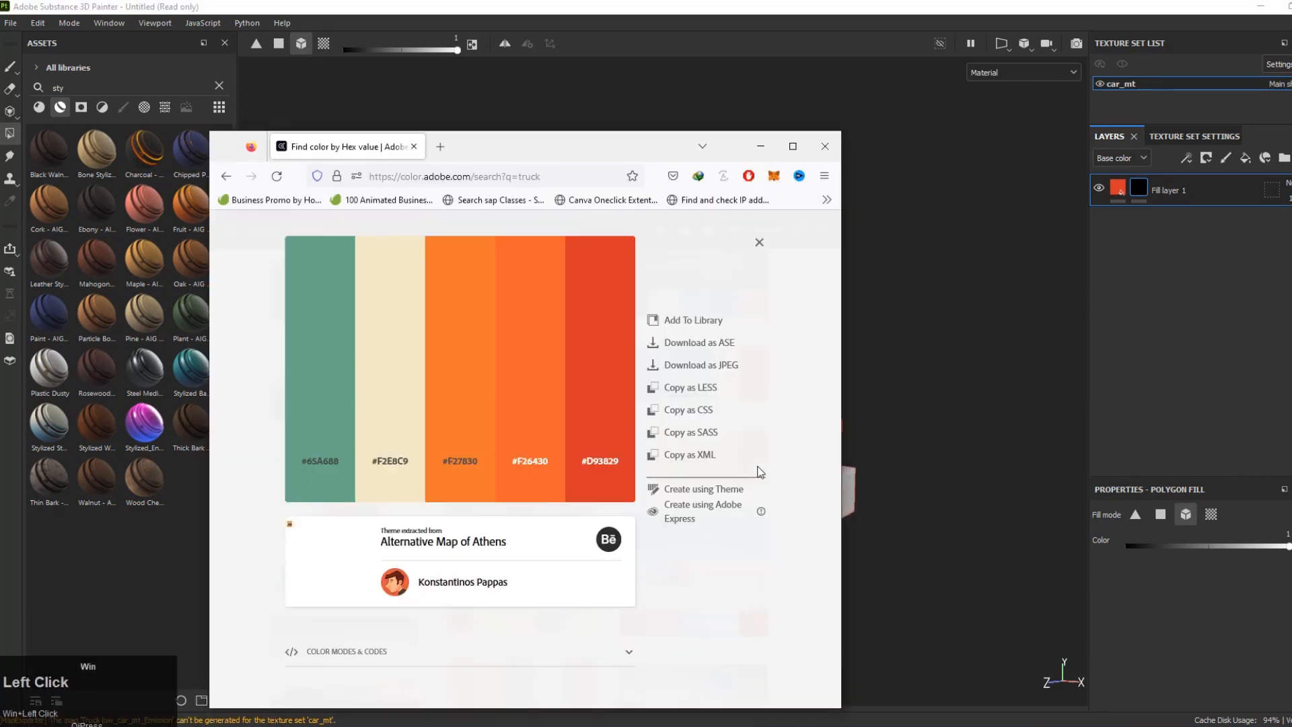
{"action": "left_click", "coordinate": [390, 461]}
{"action": "left_click", "coordinate": [923, 296]}
{"action": "left_click", "coordinate": [1245, 157]}
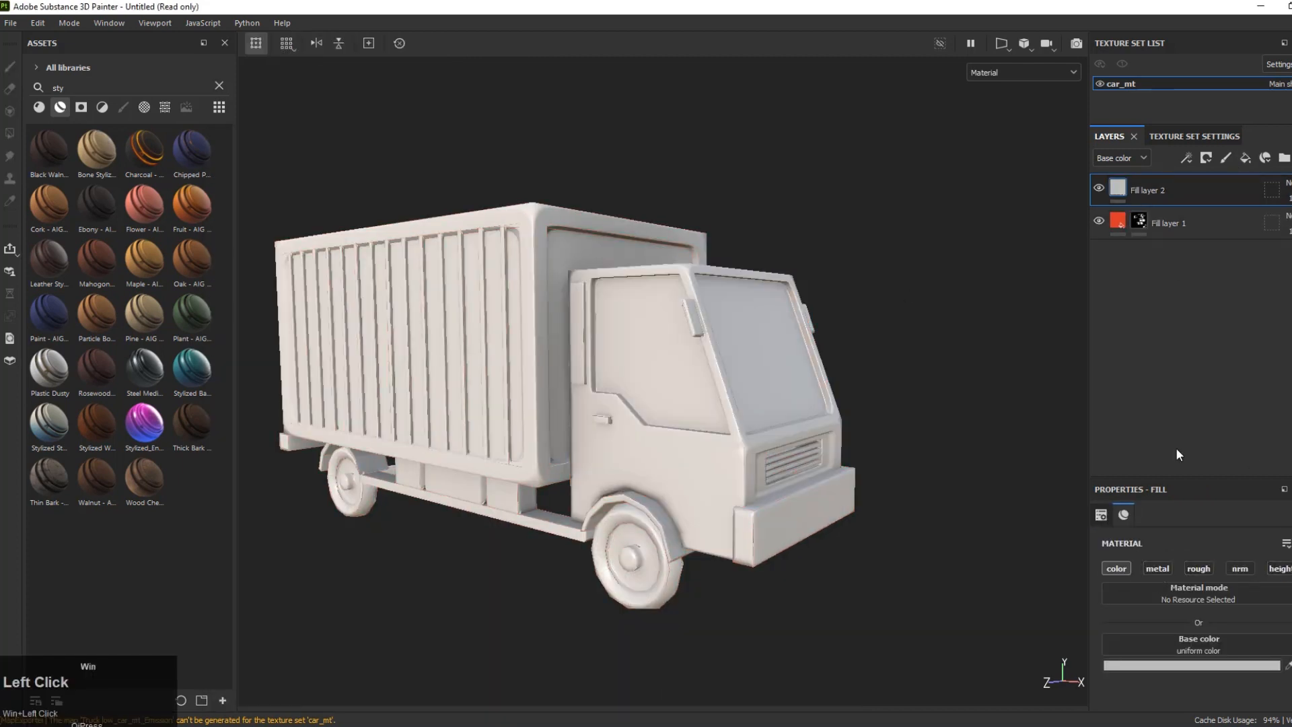
{"action": "left_click", "coordinate": [1190, 665]}
{"action": "right_click", "coordinate": [1104, 498]}
{"action": "left_click", "coordinate": [1130, 565]}
Step: Add a black mask to the cream fill layer and fill the cargo box into it
{"action": "right_click", "coordinate": [1140, 190]}
{"action": "left_click", "coordinate": [1170, 219]}
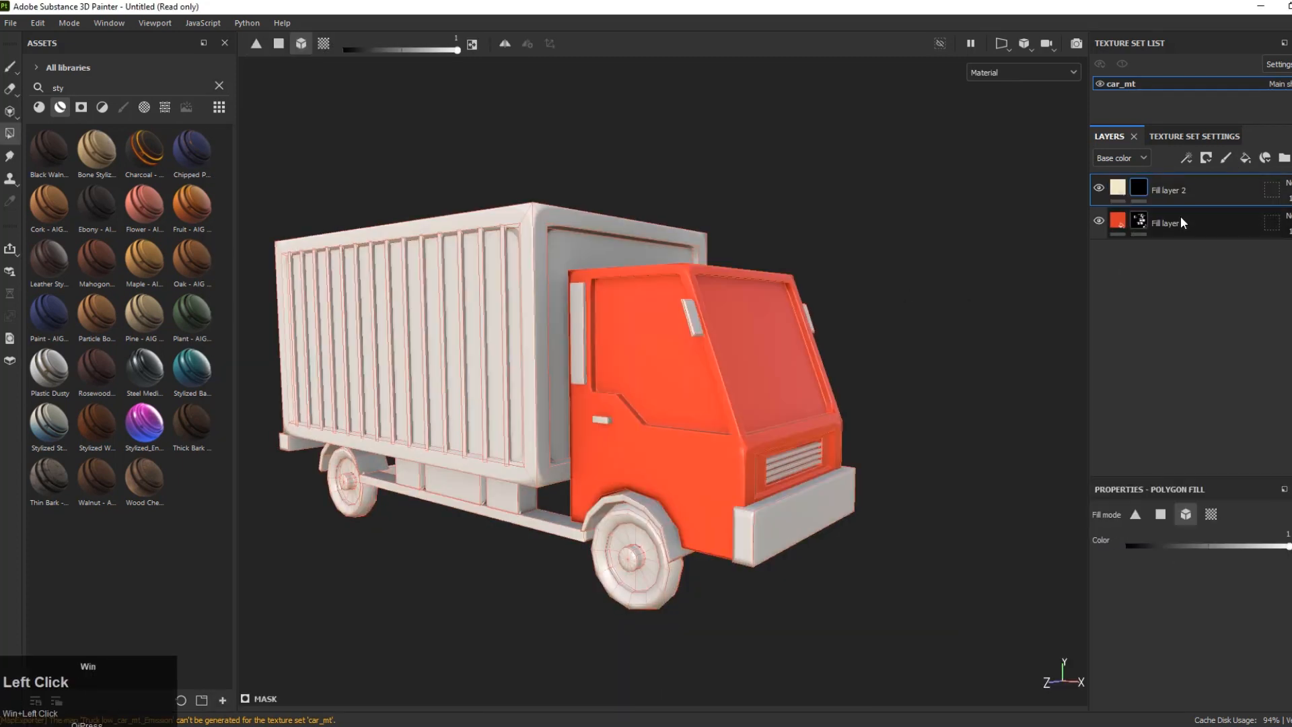
{"action": "left_click", "coordinate": [521, 300]}
{"action": "scroll", "coordinate": [491, 306], "scroll_direction": "down", "scroll_amount": 2}
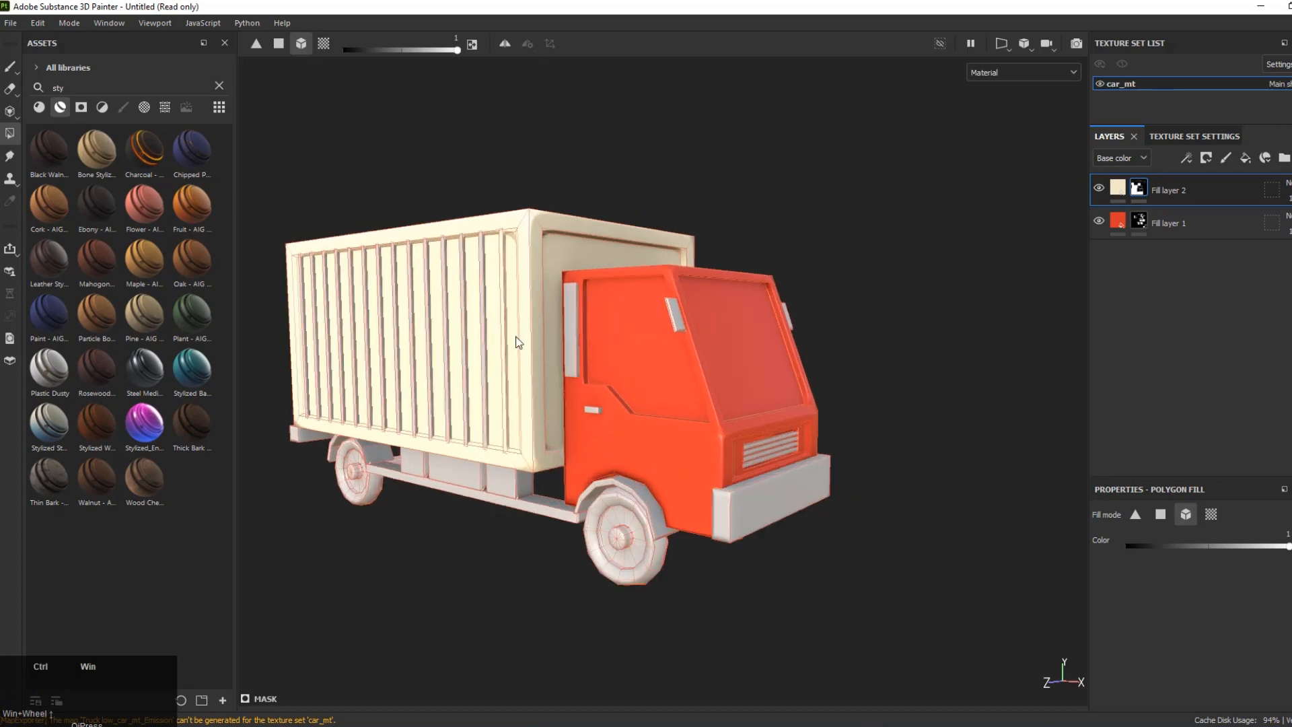
Step: Add a third fill layer using the orange F27830 copied from the Adobe Color palette as base color
{"action": "left_click", "coordinate": [229, 683]}
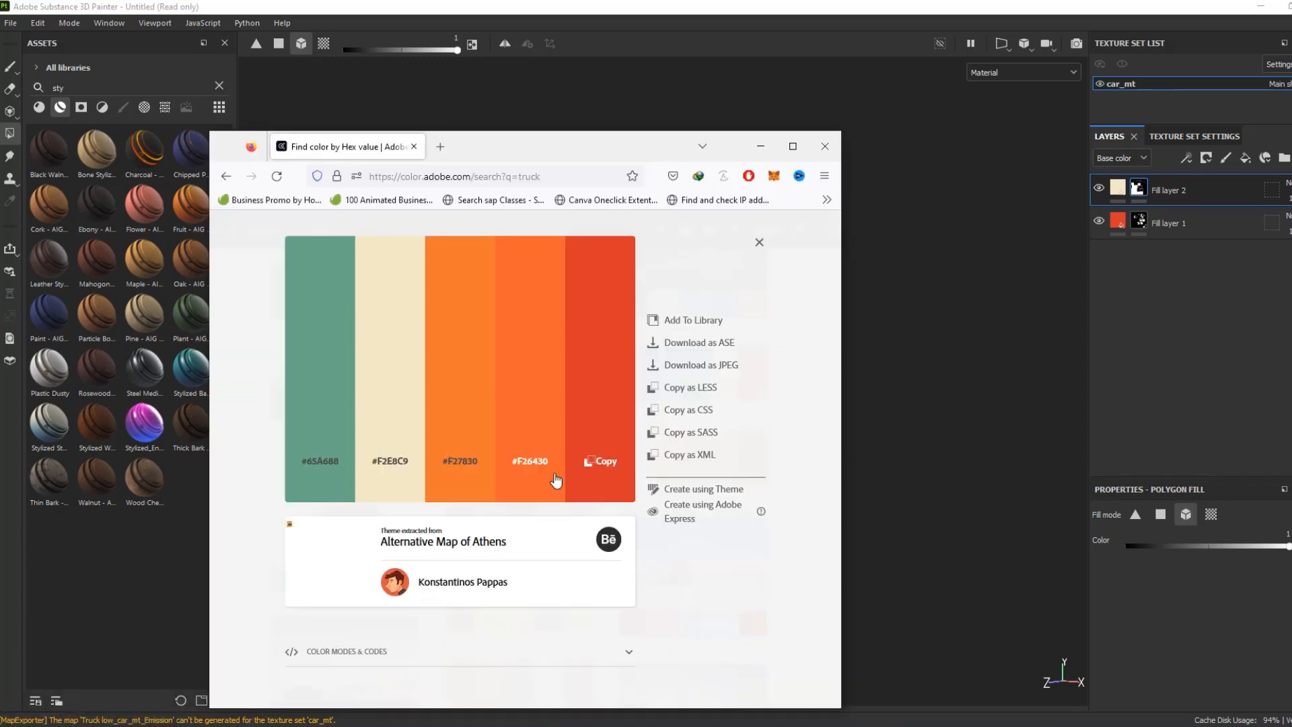
{"action": "left_click", "coordinate": [1165, 288]}
{"action": "left_click", "coordinate": [1245, 157]}
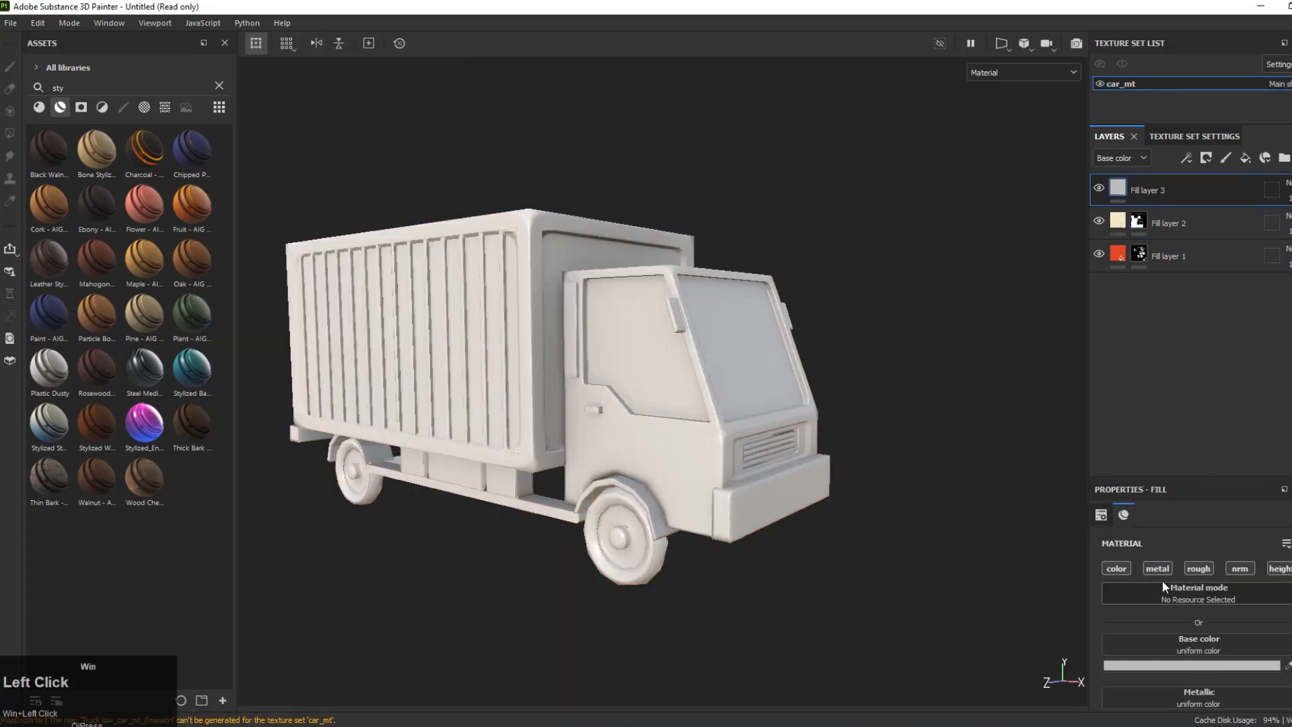
{"action": "left_click", "coordinate": [1196, 665]}
{"action": "right_click", "coordinate": [1116, 472]}
{"action": "left_click", "coordinate": [1149, 530]}
{"action": "left_click", "coordinate": [1190, 372]}
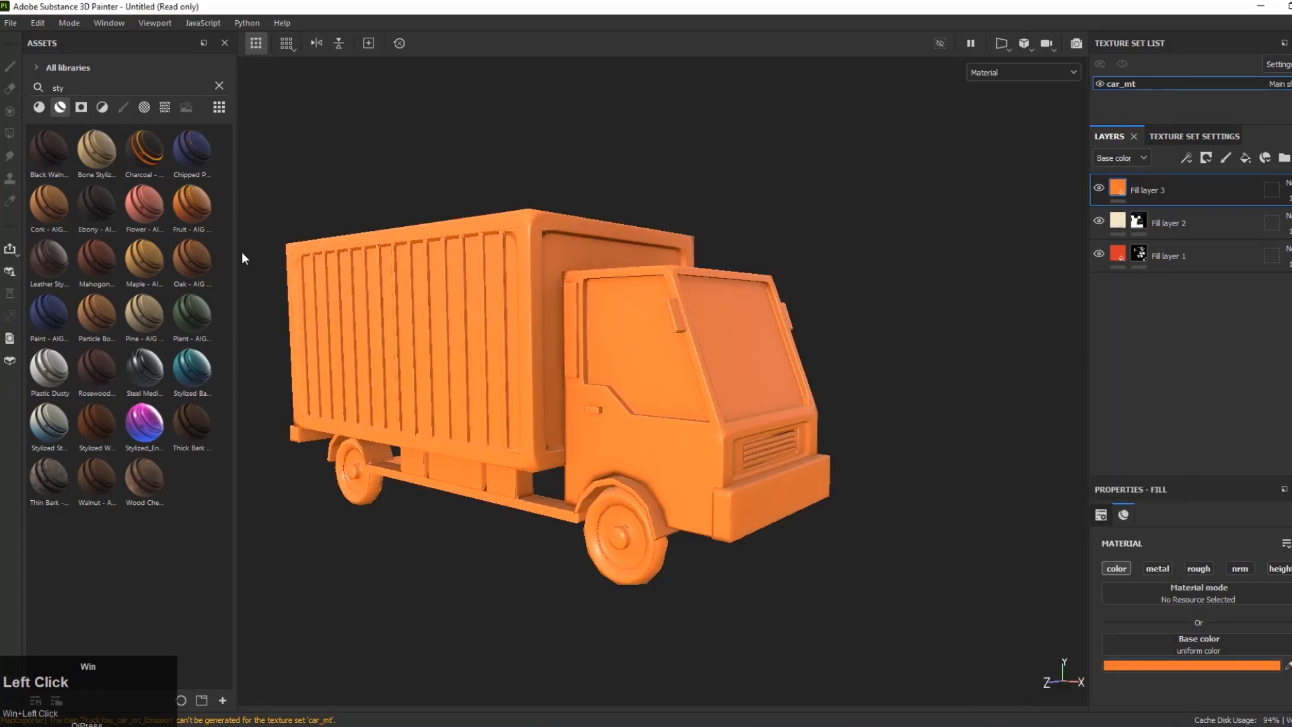
Step: Mask the orange fill layer to the cargo box and its ribs with a black mask and mesh polygon fill
{"action": "right_click", "coordinate": [1119, 192]}
{"action": "left_click", "coordinate": [1139, 298]}
{"action": "scroll", "coordinate": [975, 429], "scroll_direction": "up", "scroll_amount": 2}
{"action": "scroll", "coordinate": [876, 412], "scroll_direction": "down", "scroll_amount": 2}
{"action": "left_click_drag", "start_coordinate": [975, 430], "coordinate": [1077, 431], "text": "alt"}
{"action": "left_click_drag", "start_coordinate": [431, 373], "coordinate": [600, 369], "text": "alt"}
{"action": "scroll", "coordinate": [600, 370], "scroll_direction": "up", "scroll_amount": 4}
{"action": "scroll", "coordinate": [602, 374], "scroll_direction": "down", "scroll_amount": 2}
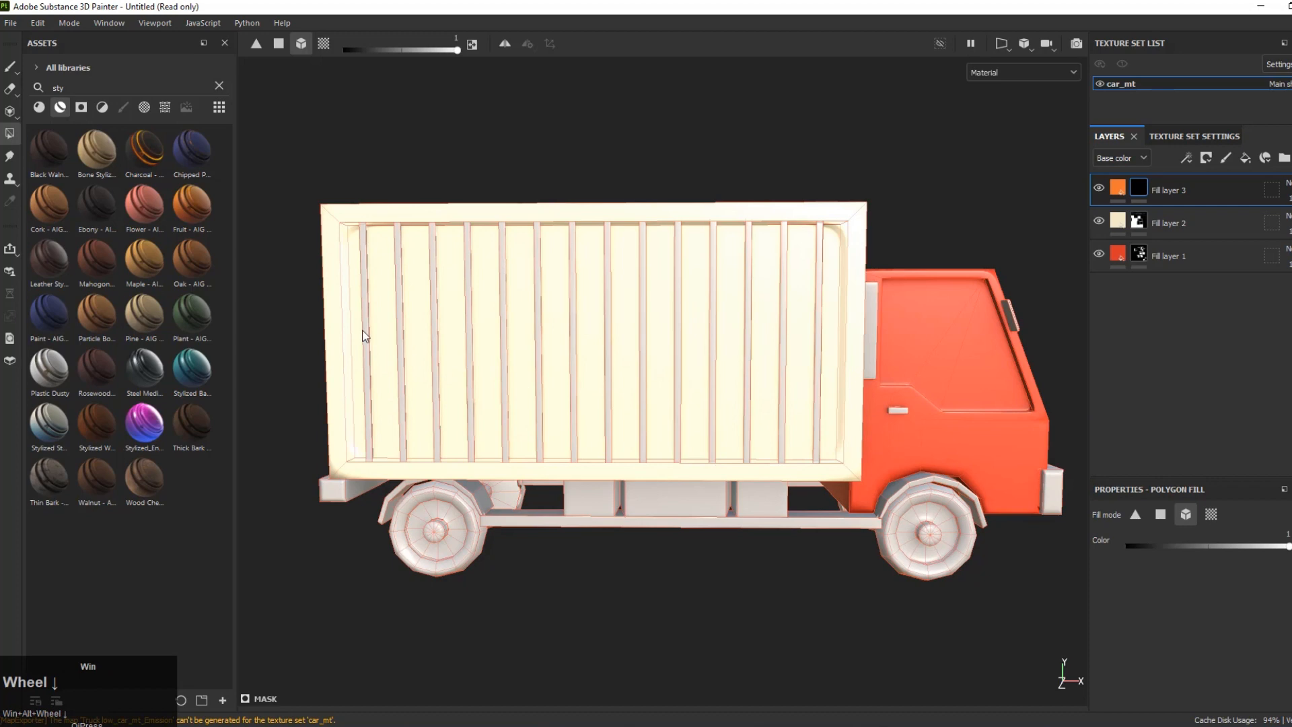
{"action": "left_click", "coordinate": [827, 317]}
{"action": "left_click", "coordinate": [807, 330]}
{"action": "scroll", "coordinate": [817, 329], "scroll_direction": "down", "scroll_amount": 2}
{"action": "mouse_move", "coordinate": [928, 350]}
{"action": "left_mouse_down", "text": "alt"}
{"action": "mouse_move", "coordinate": [818, 329]}
{"action": "mouse_move", "coordinate": [522, 361]}
{"action": "mouse_move", "coordinate": [856, 370]}
{"action": "left_mouse_up", "text": "alt"}
{"action": "left_click", "coordinate": [10, 67]}
{"action": "key", "text": "ctrl+z"}
{"action": "scroll", "coordinate": [600, 331], "scroll_direction": "up", "scroll_amount": 3}
{"action": "left_click_drag", "start_coordinate": [942, 404], "coordinate": [848, 407], "text": "alt"}
{"action": "scroll", "coordinate": [874, 397], "scroll_direction": "down", "scroll_amount": 3}
Step: Clear the cream Fill layer 2 mask and move that layer above the orange Fill layer 3
{"action": "right_click", "coordinate": [1140, 220]}
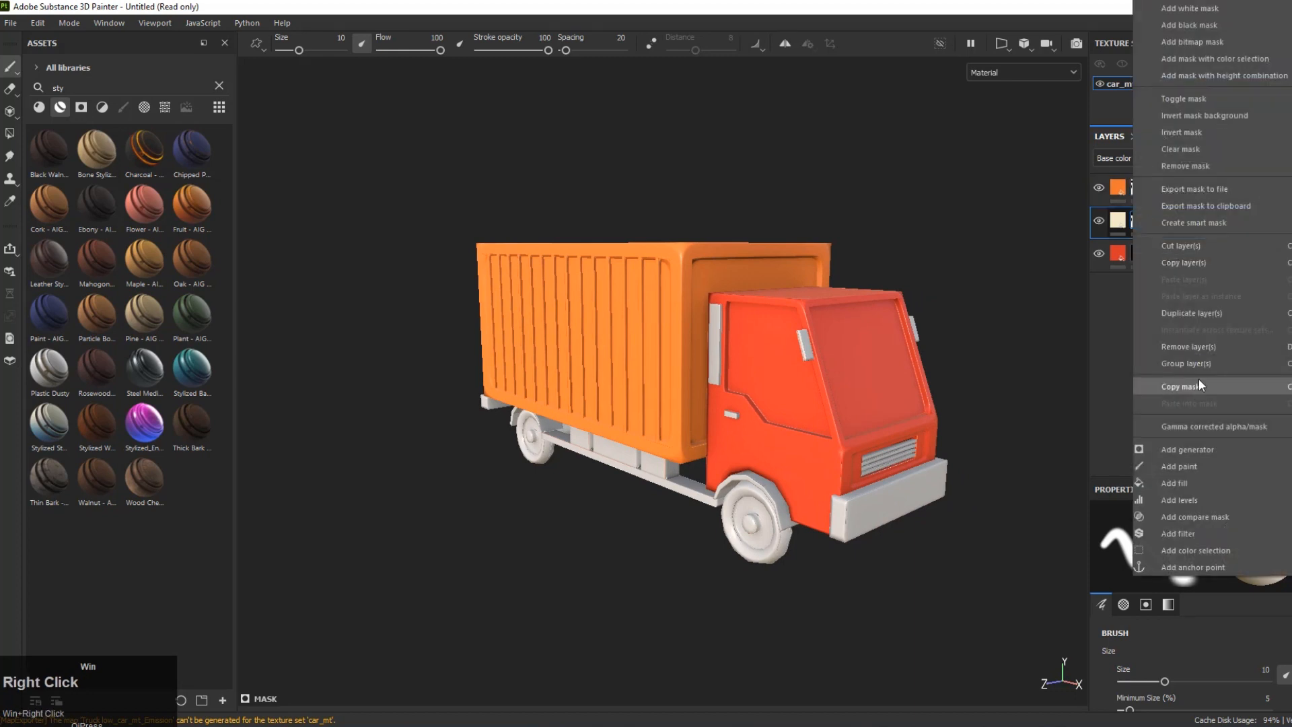
{"action": "left_click", "coordinate": [1181, 150]}
{"action": "left_click_drag", "start_coordinate": [1158, 223], "coordinate": [1146, 179]}
Step: Fill the front bumper into the cream layer's mask with polygon fill set to white
{"action": "left_click", "coordinate": [10, 134]}
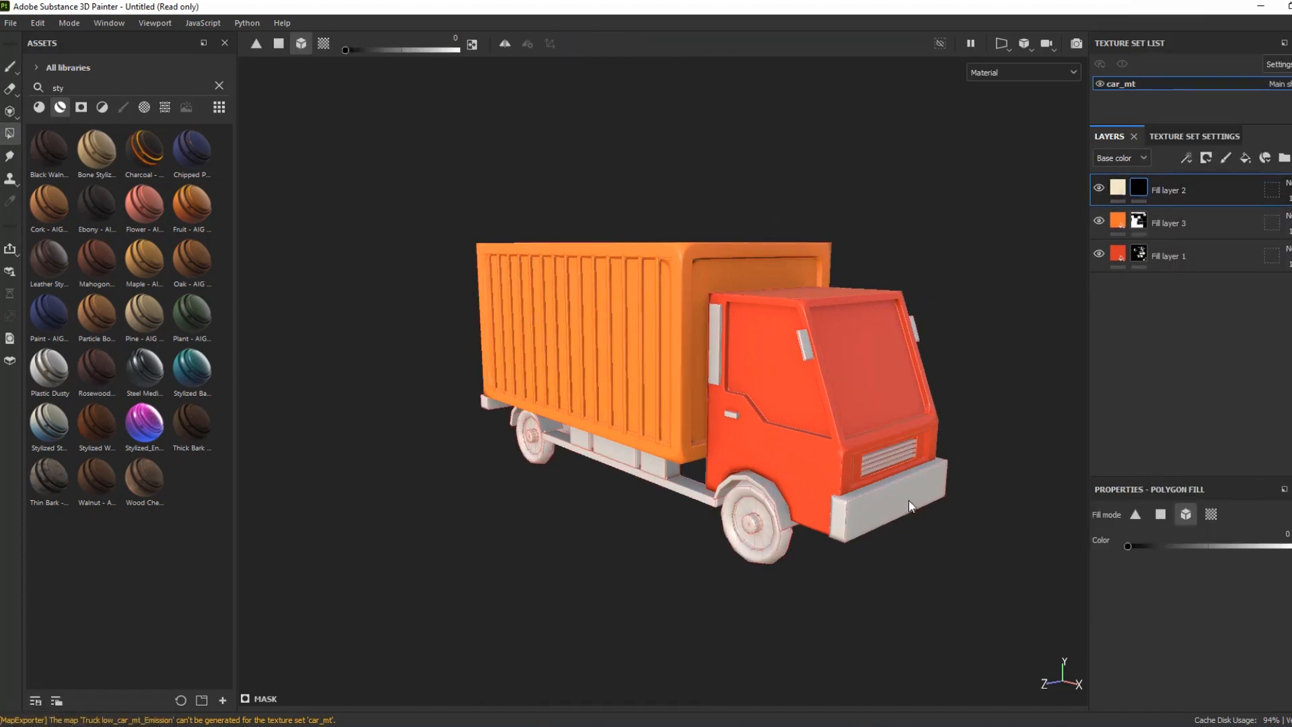
{"action": "key", "text": "x"}
{"action": "scroll", "coordinate": [909, 497], "scroll_direction": "up", "scroll_amount": 3}
{"action": "left_click_drag", "start_coordinate": [909, 497], "coordinate": [768, 475], "text": "alt"}
{"action": "scroll", "coordinate": [768, 475], "scroll_direction": "up", "scroll_amount": 3}
{"action": "left_click", "coordinate": [768, 475]}
{"action": "key", "text": "ctrl+z"}
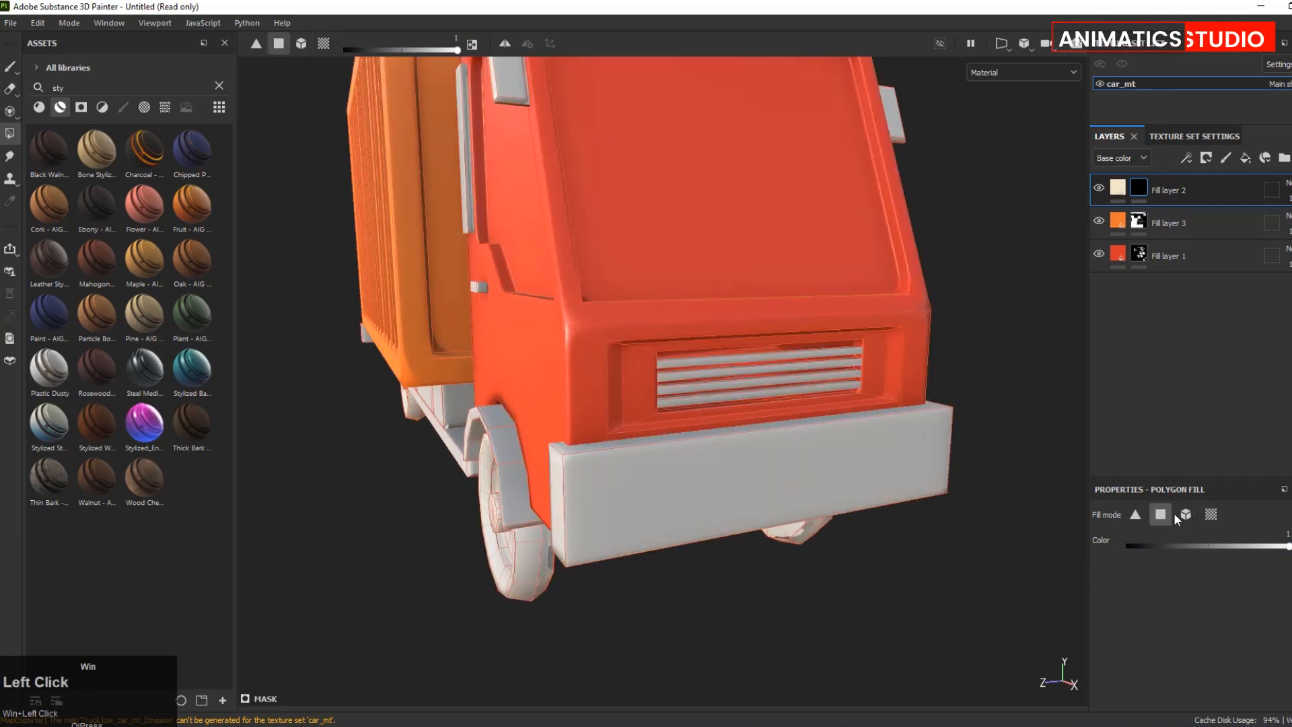
{"action": "left_click", "coordinate": [774, 464]}
Step: Fill the front grille slats into the cream layer's mask one by one
{"action": "scroll", "coordinate": [726, 404], "scroll_direction": "up", "scroll_amount": 3}
{"action": "left_click", "coordinate": [718, 374]}
{"action": "left_click", "coordinate": [733, 348]}
{"action": "left_click", "coordinate": [748, 326]}
{"action": "left_click", "coordinate": [757, 307]}
{"action": "scroll", "coordinate": [833, 411], "scroll_direction": "down", "scroll_amount": 5}
{"action": "scroll", "coordinate": [833, 411], "scroll_direction": "down", "scroll_amount": 4}
{"action": "left_click_drag", "start_coordinate": [833, 411], "coordinate": [800, 397], "text": "alt"}
{"action": "middle_click_drag", "start_coordinate": [801, 397], "coordinate": [818, 414], "text": "alt"}
Step: Copy the green 65A688 from the Adobe Color palette and add a fill layer with it as base color
{"action": "left_click", "coordinate": [158, 686]}
{"action": "left_click", "coordinate": [327, 462]}
{"action": "left_click", "coordinate": [1217, 299]}
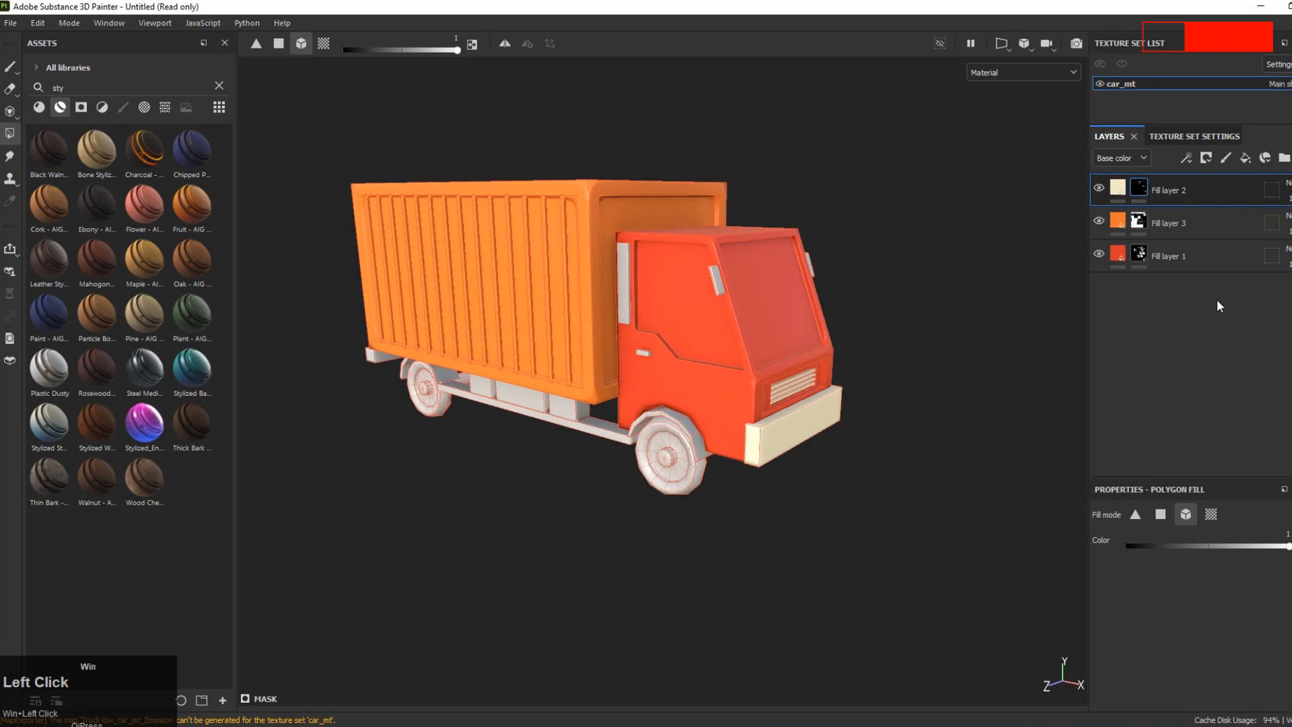
{"action": "left_click", "coordinate": [1244, 158]}
{"action": "left_click", "coordinate": [1198, 664]}
{"action": "key", "text": "ctrl+v"}
{"action": "key", "text": "Return"}
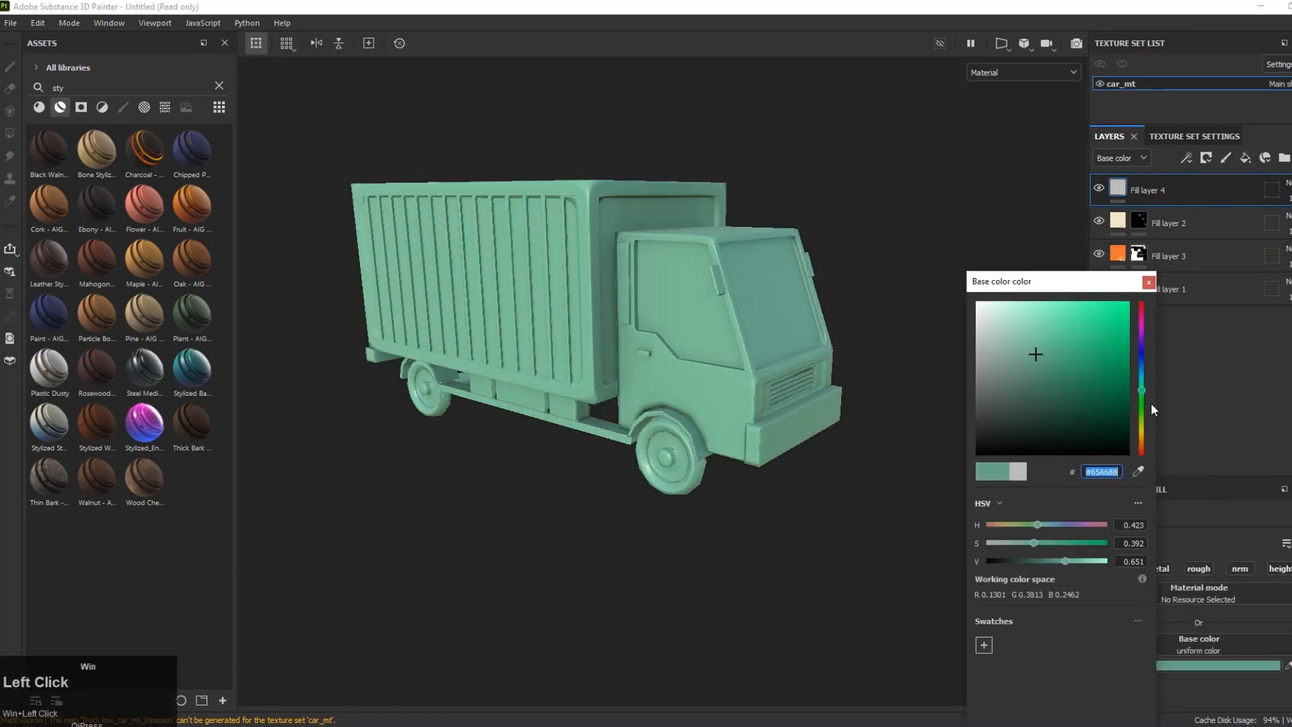
{"action": "left_click", "coordinate": [1148, 282]}
{"action": "left_click_drag", "start_coordinate": [789, 480], "coordinate": [822, 455], "text": "alt"}
{"action": "scroll", "coordinate": [780, 471], "scroll_direction": "up", "scroll_amount": 2}
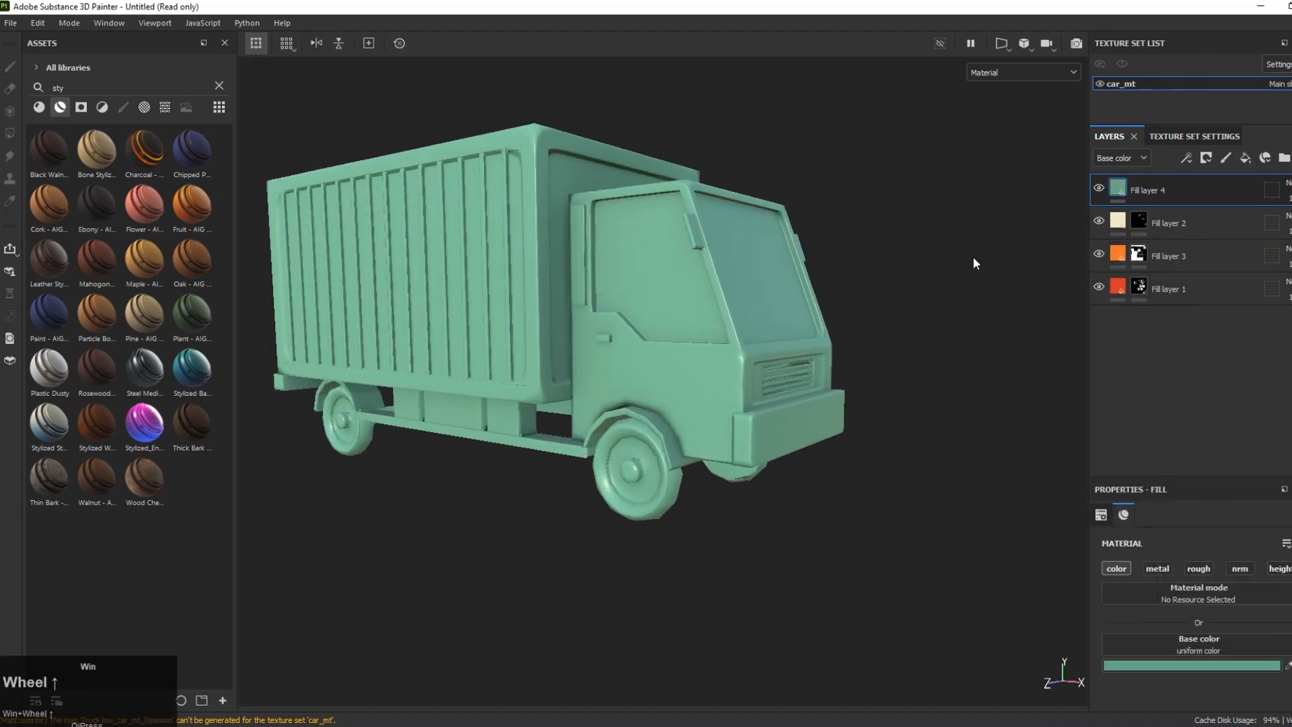
Step: Add a black mask to green Fill layer 4 and fill the near side's door handle, mirror and vertical cab strip into it
{"action": "right_click", "coordinate": [1118, 186]}
{"action": "left_click", "coordinate": [1142, 298]}
{"action": "scroll", "coordinate": [740, 300], "scroll_direction": "down", "scroll_amount": 2}
{"action": "scroll", "coordinate": [583, 300], "scroll_direction": "up", "scroll_amount": 3}
{"action": "left_click", "coordinate": [632, 296]}
{"action": "left_click", "coordinate": [663, 378]}
{"action": "left_click", "coordinate": [789, 246]}
Step: Fill the matching trim parts on the cab's opposite side into the green layer's mask
{"action": "scroll", "coordinate": [794, 270], "scroll_direction": "down", "scroll_amount": 3}
{"action": "middle_click_drag", "start_coordinate": [800, 303], "coordinate": [926, 337], "text": "alt"}
{"action": "left_click_drag", "start_coordinate": [926, 337], "coordinate": [571, 314], "text": "alt"}
{"action": "left_click", "coordinate": [931, 289]}
{"action": "left_click", "coordinate": [886, 395]}
Step: Fill the chassis rails, underbody boxes and rear bumper into the red Fill layer 1 mask
{"action": "left_click_drag", "start_coordinate": [538, 404], "coordinate": [844, 432], "text": "alt"}
{"action": "scroll", "coordinate": [805, 434], "scroll_direction": "up", "scroll_amount": 3}
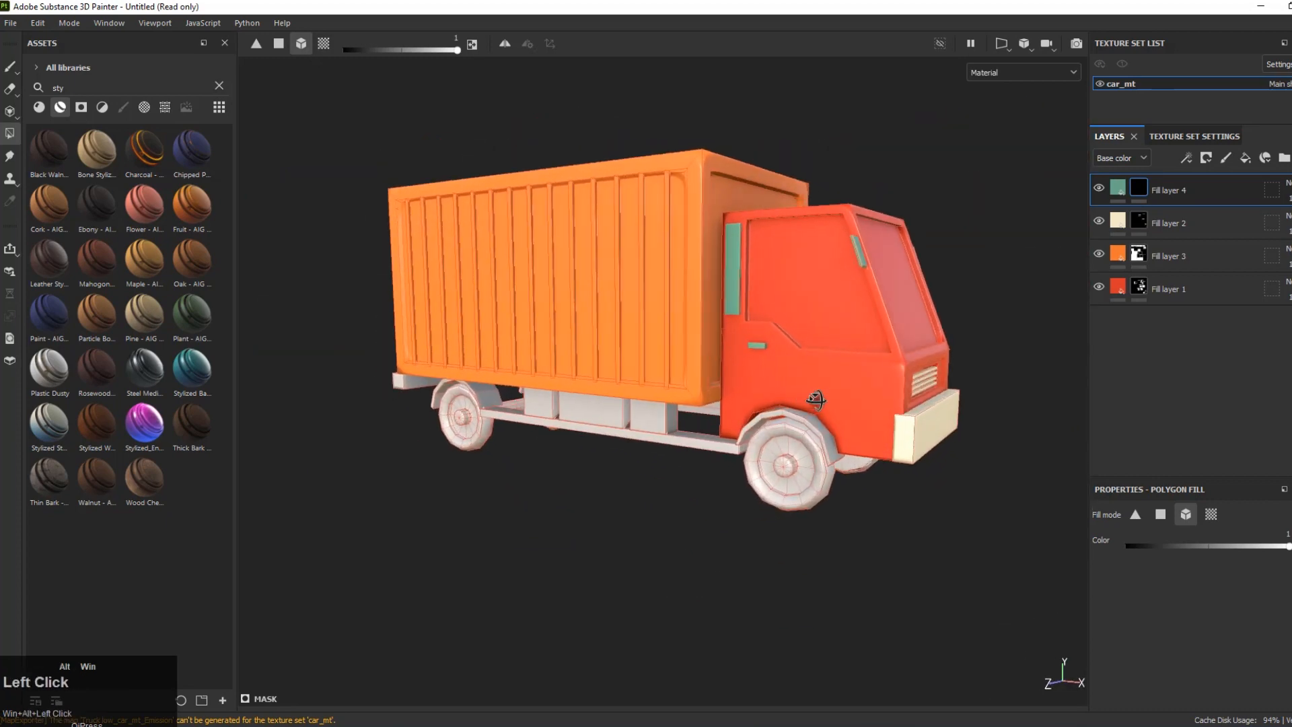
{"action": "middle_click_drag", "start_coordinate": [844, 432], "coordinate": [873, 446], "text": "alt"}
{"action": "left_click", "coordinate": [1138, 286]}
{"action": "left_click", "coordinate": [706, 450]}
{"action": "left_click_drag", "start_coordinate": [928, 454], "coordinate": [659, 462], "text": "alt"}
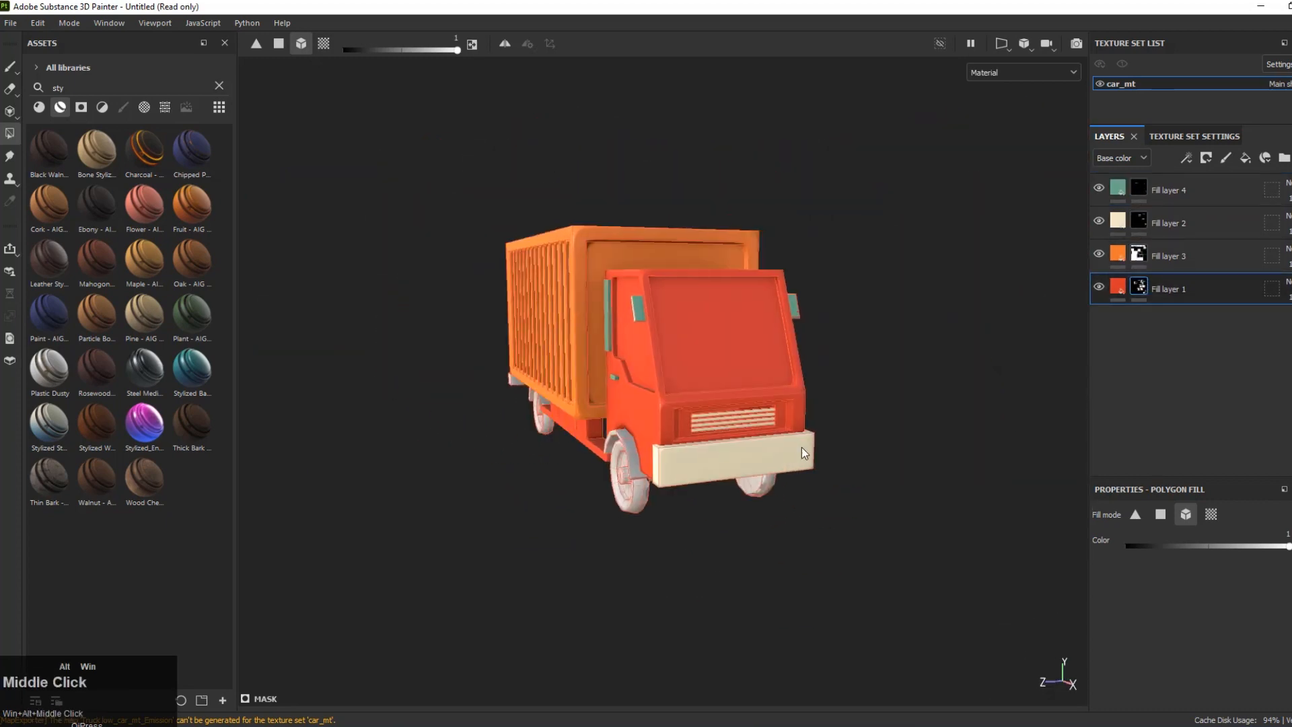
{"action": "middle_click_drag", "start_coordinate": [659, 462], "coordinate": [861, 464], "text": "alt"}
{"action": "left_click_drag", "start_coordinate": [861, 464], "coordinate": [646, 464], "text": "alt"}
{"action": "left_click", "coordinate": [962, 459]}
{"action": "left_click_drag", "start_coordinate": [431, 471], "coordinate": [678, 473], "text": "alt"}
{"action": "left_click", "coordinate": [692, 432]}
Step: Shift Fill layer 4's base color from green to the dark teal 33554F
{"action": "scroll", "coordinate": [740, 451], "scroll_direction": "up", "scroll_amount": 3}
{"action": "middle_click_drag", "start_coordinate": [835, 458], "coordinate": [617, 458], "text": "alt"}
{"action": "scroll", "coordinate": [617, 458], "scroll_direction": "down", "scroll_amount": 3}
{"action": "left_click_drag", "start_coordinate": [616, 458], "coordinate": [797, 421], "text": "alt"}
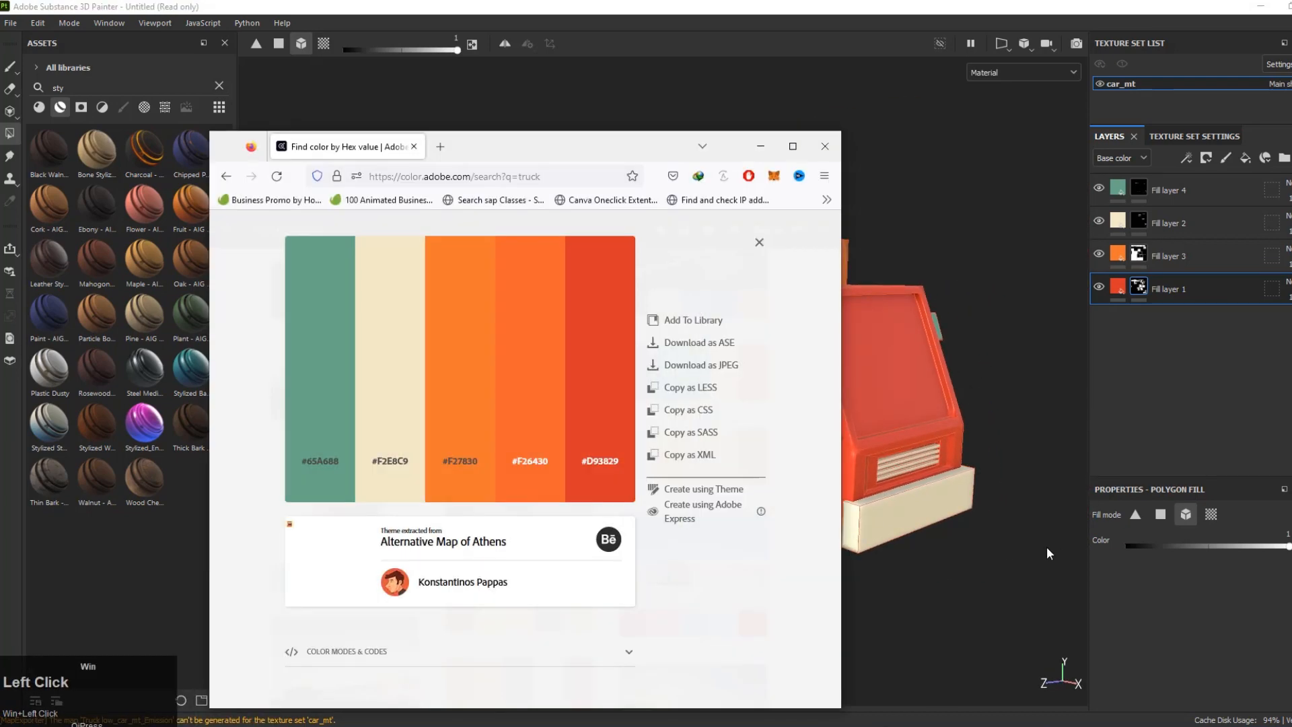
{"action": "left_click", "coordinate": [764, 148]}
{"action": "left_click", "coordinate": [1119, 188]}
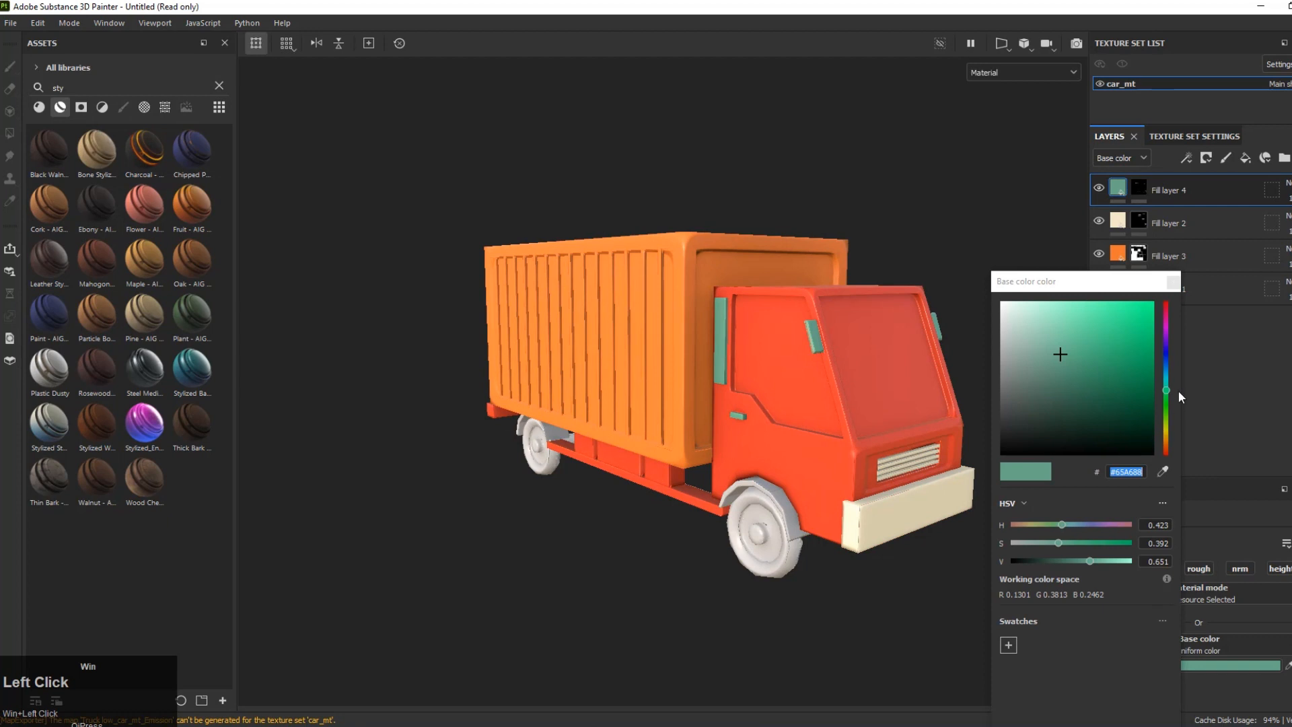
{"action": "mouse_move", "coordinate": [1165, 382]}
{"action": "left_mouse_down"}
{"action": "mouse_move", "coordinate": [1169, 360]}
{"action": "mouse_move", "coordinate": [1168, 381]}
{"action": "left_mouse_up"}
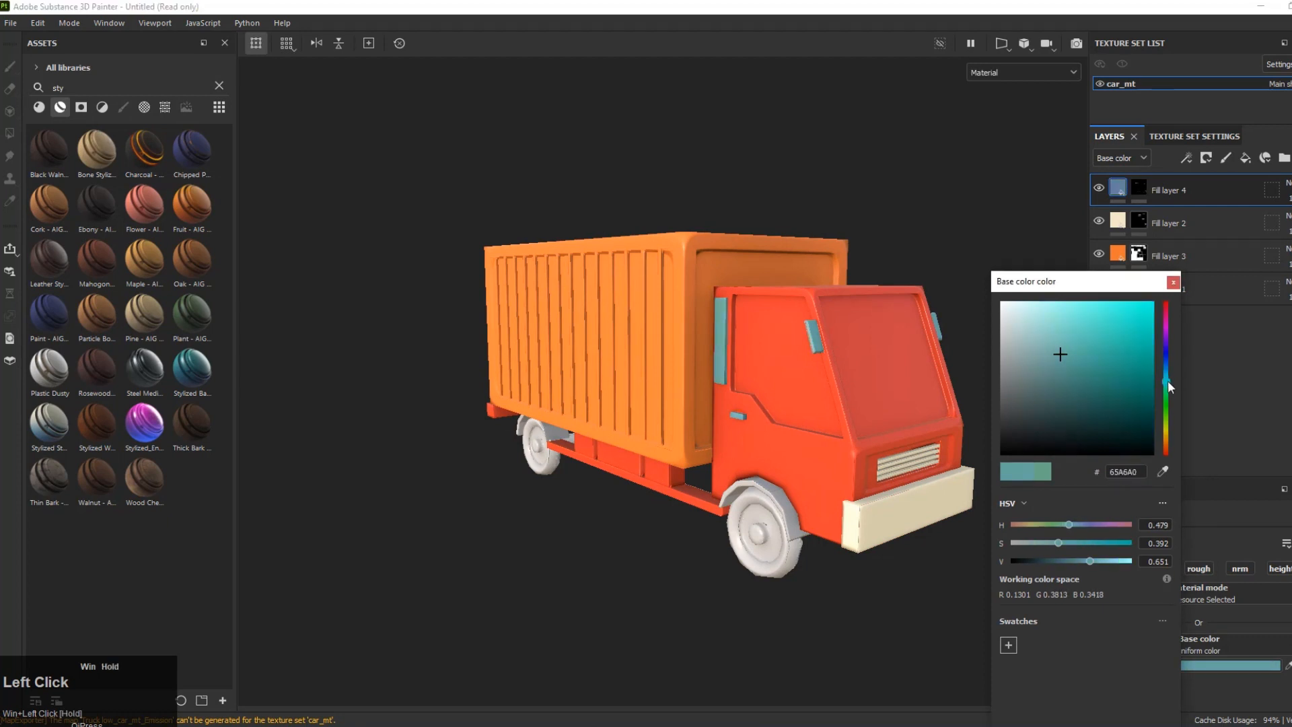
{"action": "left_click_drag", "start_coordinate": [1089, 561], "coordinate": [1051, 565]}
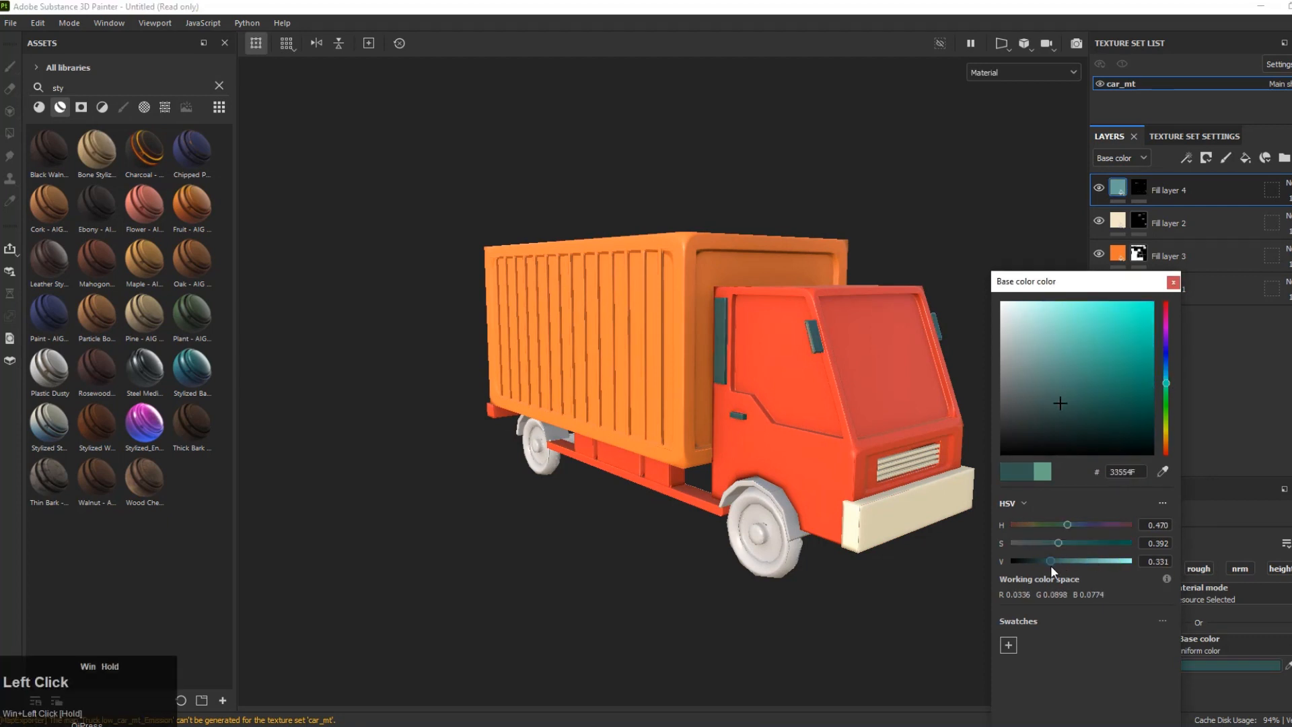
{"action": "left_click", "coordinate": [1172, 281]}
Step: Add a fill layer with a black mask and fill the windshield and cab side windows into it
{"action": "left_click", "coordinate": [1245, 157]}
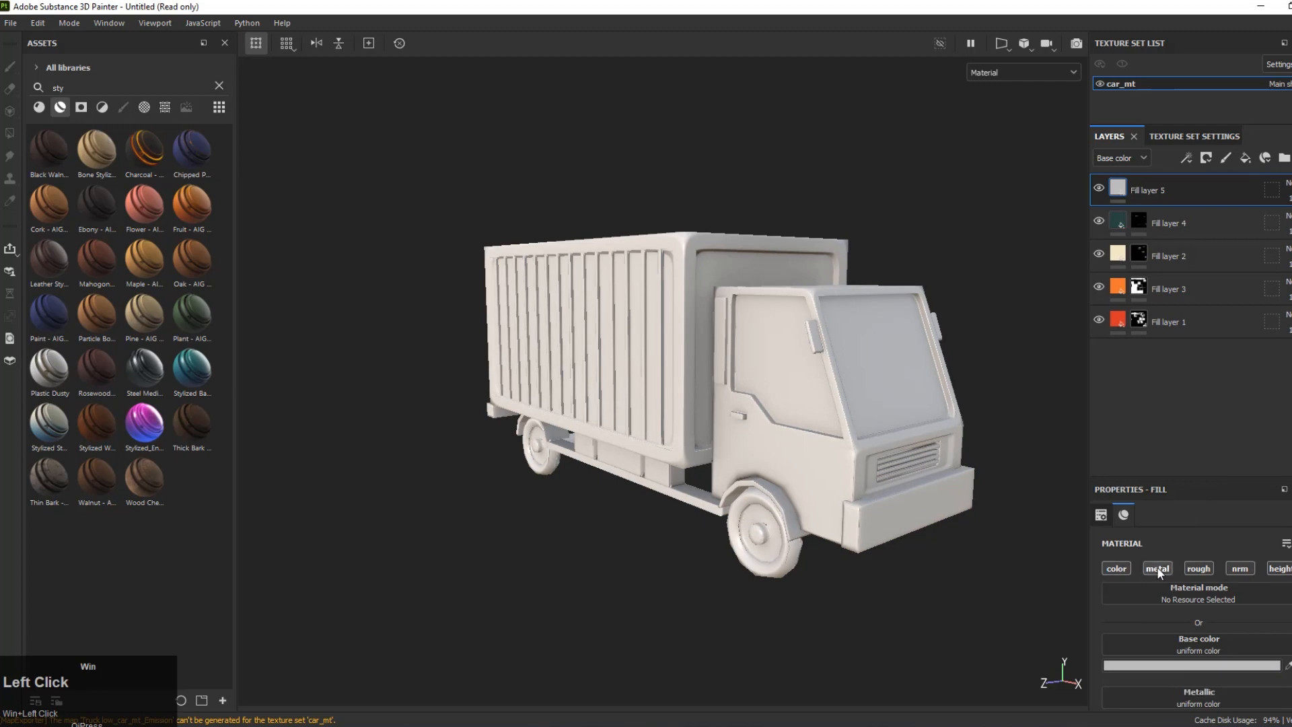
{"action": "right_click", "coordinate": [1123, 184]}
{"action": "left_click", "coordinate": [1176, 209]}
{"action": "left_click", "coordinate": [1161, 515]}
{"action": "left_click", "coordinate": [881, 377]}
{"action": "left_click", "coordinate": [795, 404]}
{"action": "left_click", "coordinate": [754, 353]}
{"action": "left_click", "coordinate": [1210, 515]}
{"action": "scroll", "coordinate": [817, 377], "scroll_direction": "down", "scroll_amount": 5}
{"action": "left_click_drag", "start_coordinate": [886, 383], "coordinate": [780, 397], "text": "alt"}
{"action": "scroll", "coordinate": [700, 405], "scroll_direction": "up", "scroll_amount": 8}
{"action": "left_click", "coordinate": [1161, 515]}
{"action": "left_click_drag", "start_coordinate": [725, 325], "coordinate": [989, 306], "text": "alt"}
Step: Set the window layer's metallic to 0.2571 and its roughness to 0
{"action": "left_click", "coordinate": [1118, 189]}
{"action": "scroll", "coordinate": [1206, 650], "scroll_direction": "down", "scroll_amount": 2}
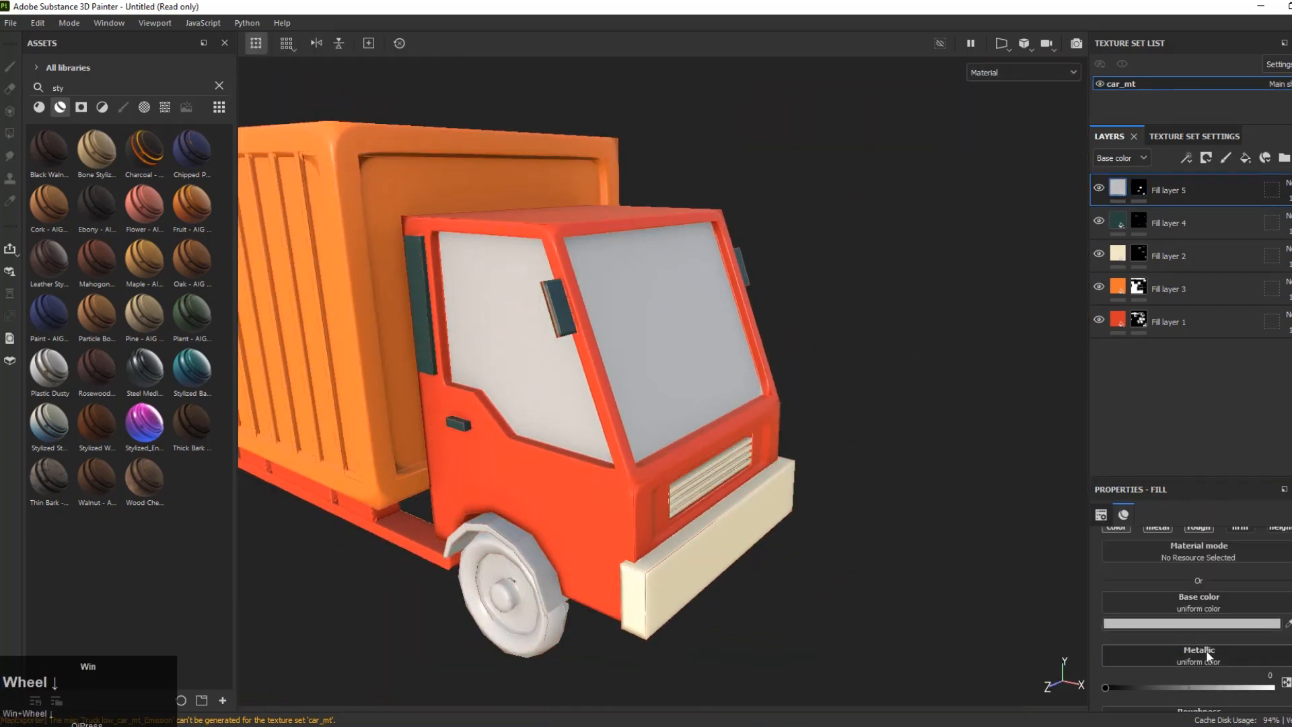
{"action": "left_click", "coordinate": [1217, 684]}
{"action": "scroll", "coordinate": [1153, 688], "scroll_direction": "down", "scroll_amount": 2}
{"action": "left_click_drag", "start_coordinate": [1153, 689], "coordinate": [1088, 700]}
{"action": "left_click_drag", "start_coordinate": [875, 383], "coordinate": [787, 376], "text": "alt"}
{"action": "scroll", "coordinate": [787, 377], "scroll_direction": "down", "scroll_amount": 4}
{"action": "scroll", "coordinate": [787, 377], "scroll_direction": "up", "scroll_amount": 2}
{"action": "left_click_drag", "start_coordinate": [1216, 628], "coordinate": [1145, 635]}
Step: Set the window layer's base color to the dark blue 345361
{"action": "left_click", "coordinate": [1197, 566]}
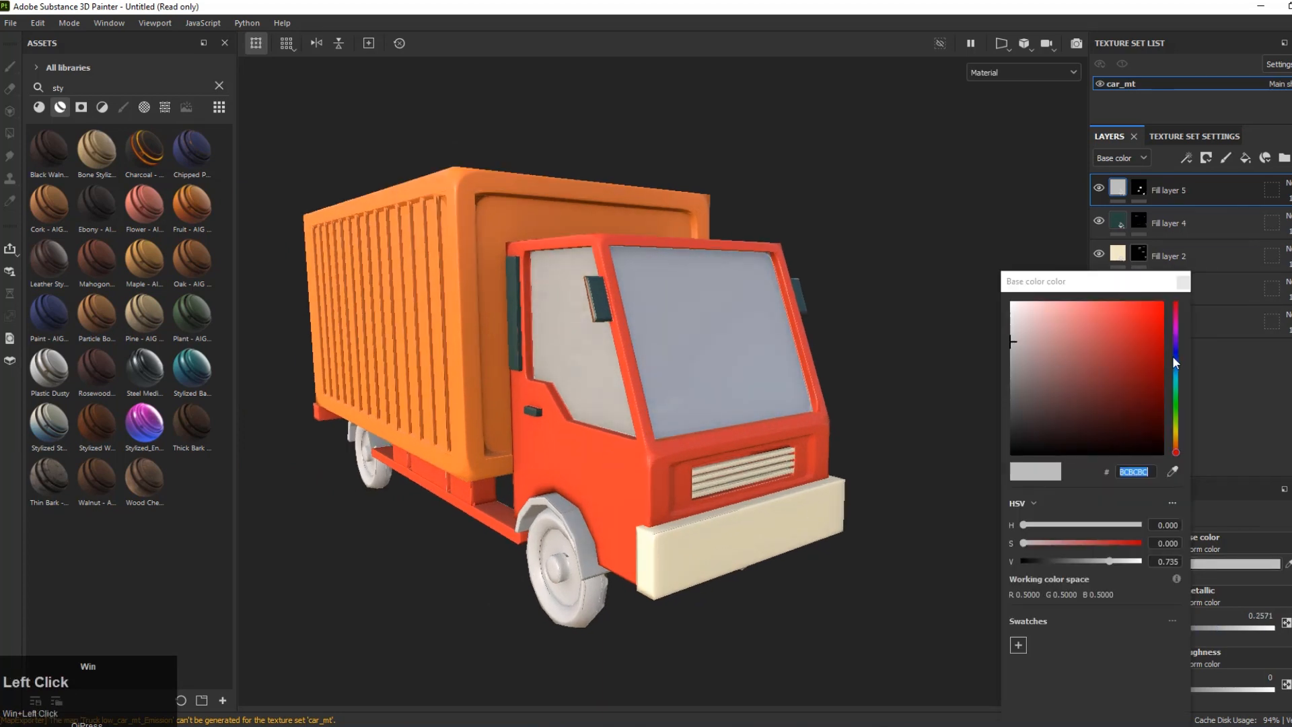
{"action": "left_click", "coordinate": [1175, 370]}
{"action": "left_click_drag", "start_coordinate": [1014, 342], "coordinate": [1080, 395]}
{"action": "left_click_drag", "start_coordinate": [793, 431], "coordinate": [868, 434], "text": "alt"}
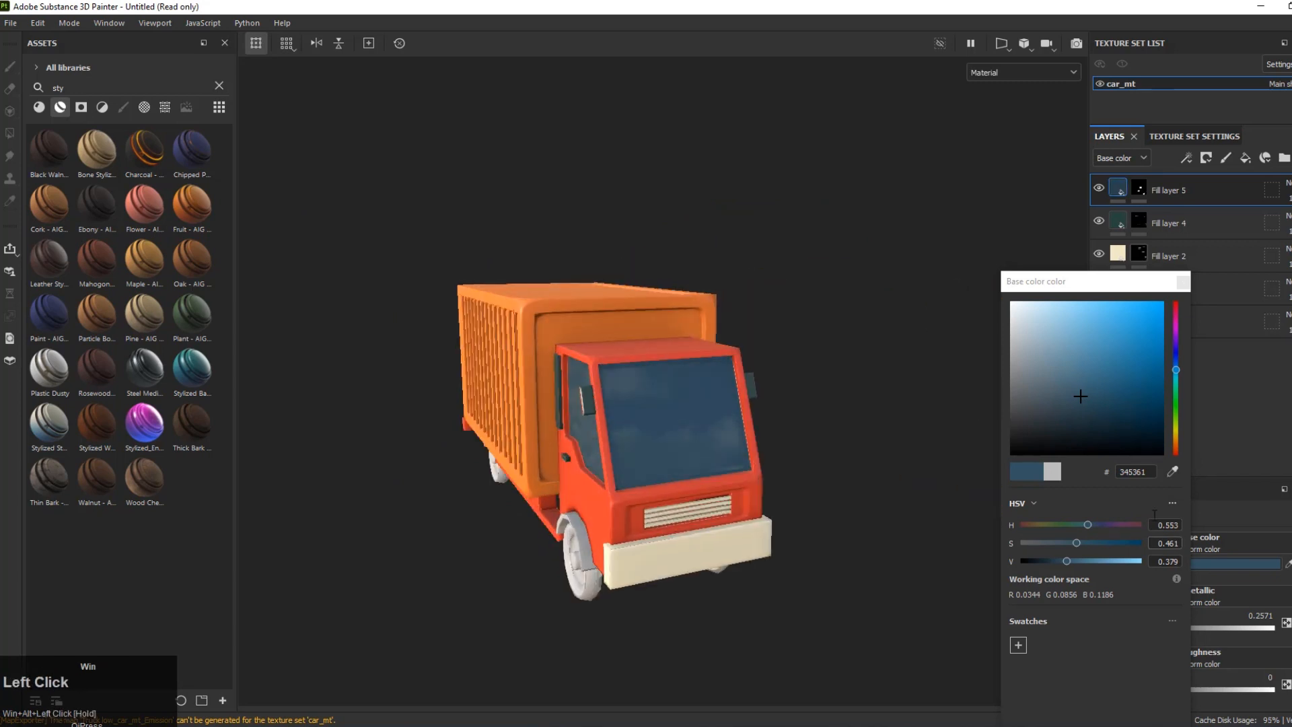
{"action": "left_click", "coordinate": [1207, 579]}
Step: Set the window layer's metallic to 0.6612 and its roughness to 0.1102
{"action": "left_click_drag", "start_coordinate": [1147, 628], "coordinate": [1105, 628]}
{"action": "scroll", "coordinate": [680, 450], "scroll_direction": "up", "scroll_amount": 3}
{"action": "left_click_drag", "start_coordinate": [679, 457], "coordinate": [508, 458], "text": "alt"}
{"action": "left_click_drag", "start_coordinate": [1106, 627], "coordinate": [1216, 627]}
{"action": "left_click_drag", "start_coordinate": [1105, 689], "coordinate": [1121, 688]}
Step: Lighten and desaturate the window layer's base color to a pale greyish blue
{"action": "left_click_drag", "start_coordinate": [645, 450], "coordinate": [777, 452], "text": "alt"}
{"action": "scroll", "coordinate": [777, 452], "scroll_direction": "down", "scroll_amount": 3}
{"action": "left_click", "coordinate": [1198, 565]}
{"action": "left_click_drag", "start_coordinate": [1029, 395], "coordinate": [985, 367]}
{"action": "left_click_drag", "start_coordinate": [773, 343], "coordinate": [783, 376], "text": "alt"}
{"action": "scroll", "coordinate": [781, 403], "scroll_direction": "down", "scroll_amount": 2}
{"action": "middle_click_drag", "start_coordinate": [780, 411], "coordinate": [774, 421], "text": "alt"}
{"action": "left_click_drag", "start_coordinate": [774, 421], "coordinate": [761, 383], "text": "alt"}
{"action": "scroll", "coordinate": [760, 383], "scroll_direction": "up", "scroll_amount": 2}
{"action": "left_click", "coordinate": [1132, 282]}
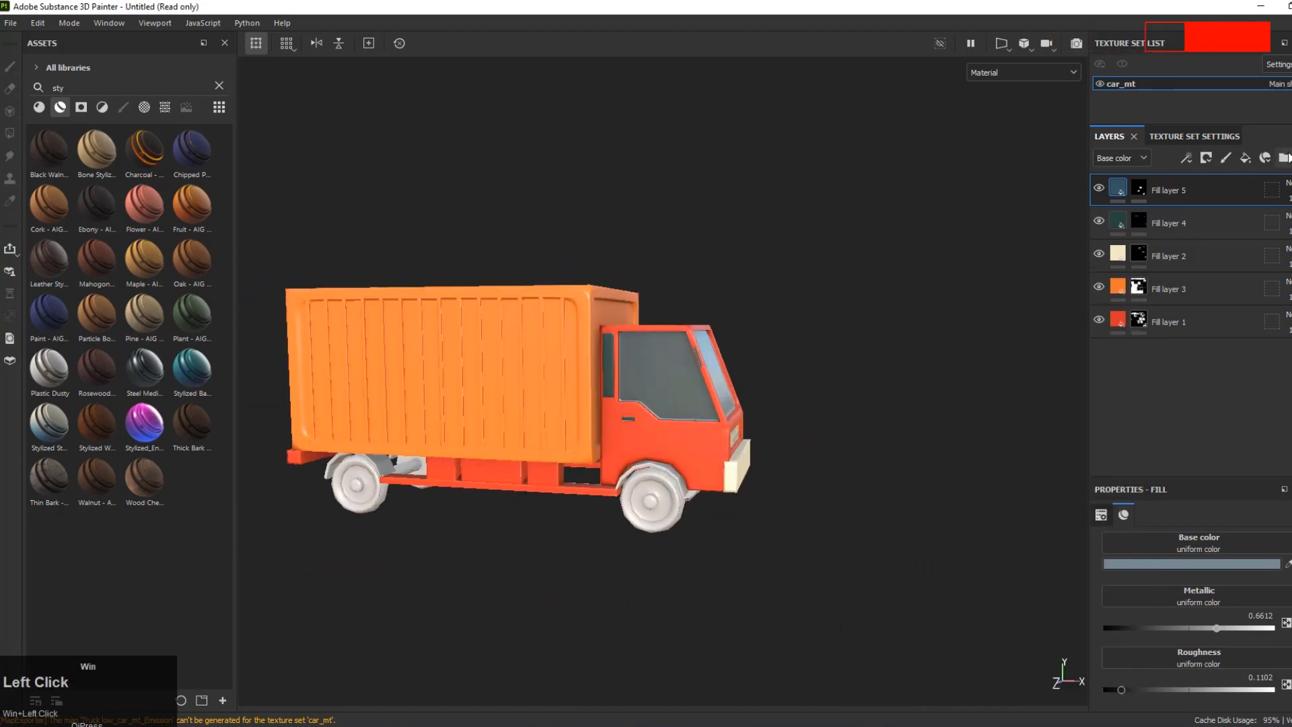
Step: Add a fill layer using only the color and roughness channels, with roughness set to 1
{"action": "left_click", "coordinate": [1245, 158]}
{"action": "scroll", "coordinate": [1184, 570], "scroll_direction": "down", "scroll_amount": 2}
{"action": "scroll", "coordinate": [1185, 567], "scroll_direction": "down", "scroll_amount": 4}
{"action": "left_click", "coordinate": [1157, 594]}
{"action": "left_click", "coordinate": [1194, 595]}
{"action": "left_click", "coordinate": [1239, 594]}
{"action": "left_click", "coordinate": [1278, 595]}
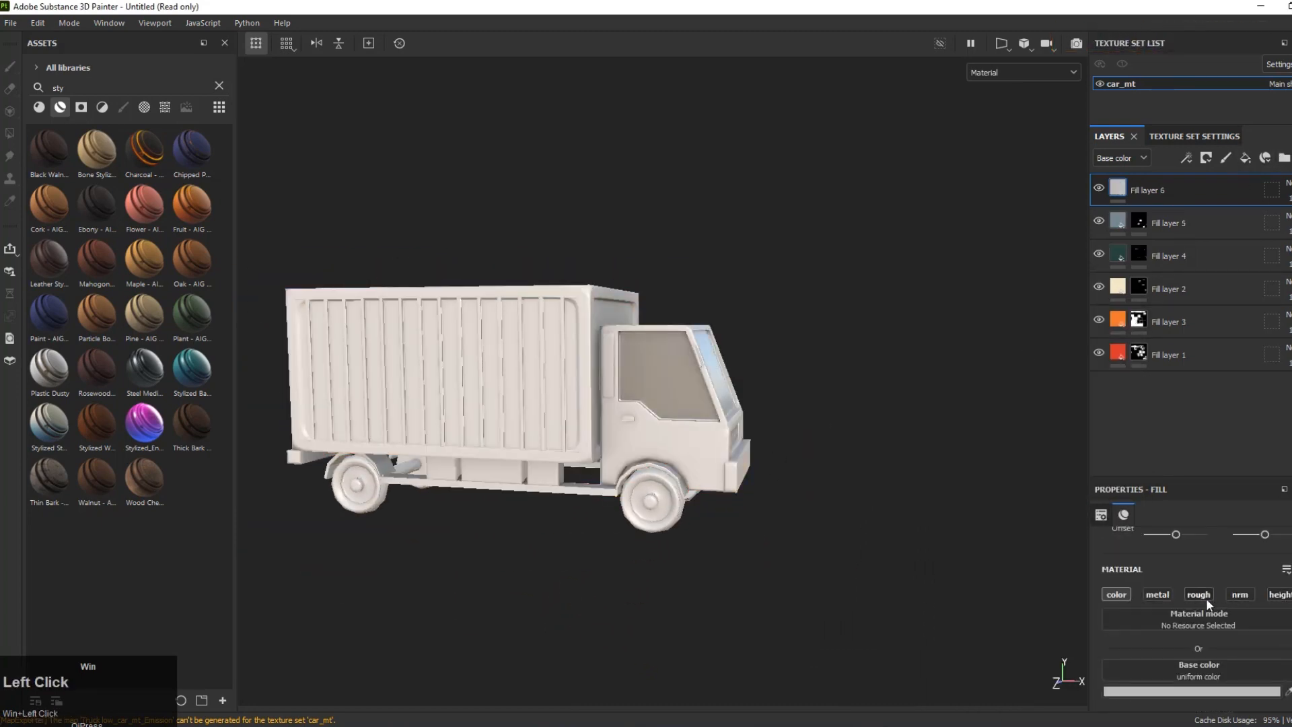
{"action": "left_click", "coordinate": [1208, 597]}
{"action": "scroll", "coordinate": [1213, 631], "scroll_direction": "down", "scroll_amount": 2}
{"action": "left_click_drag", "start_coordinate": [1154, 690], "coordinate": [1289, 687]}
Step: Set Fill layer 6's base color to a near-black tone
{"action": "scroll", "coordinate": [740, 417], "scroll_direction": "up", "scroll_amount": 3}
{"action": "middle_click_drag", "start_coordinate": [713, 470], "coordinate": [794, 424], "text": "alt"}
{"action": "left_click_drag", "start_coordinate": [754, 423], "coordinate": [816, 456], "text": "alt"}
{"action": "scroll", "coordinate": [816, 456], "scroll_direction": "down", "scroll_amount": 2}
{"action": "left_click", "coordinate": [1173, 625]}
{"action": "left_click_drag", "start_coordinate": [983, 434], "coordinate": [967, 433]}
{"action": "left_click", "coordinate": [1149, 281]}
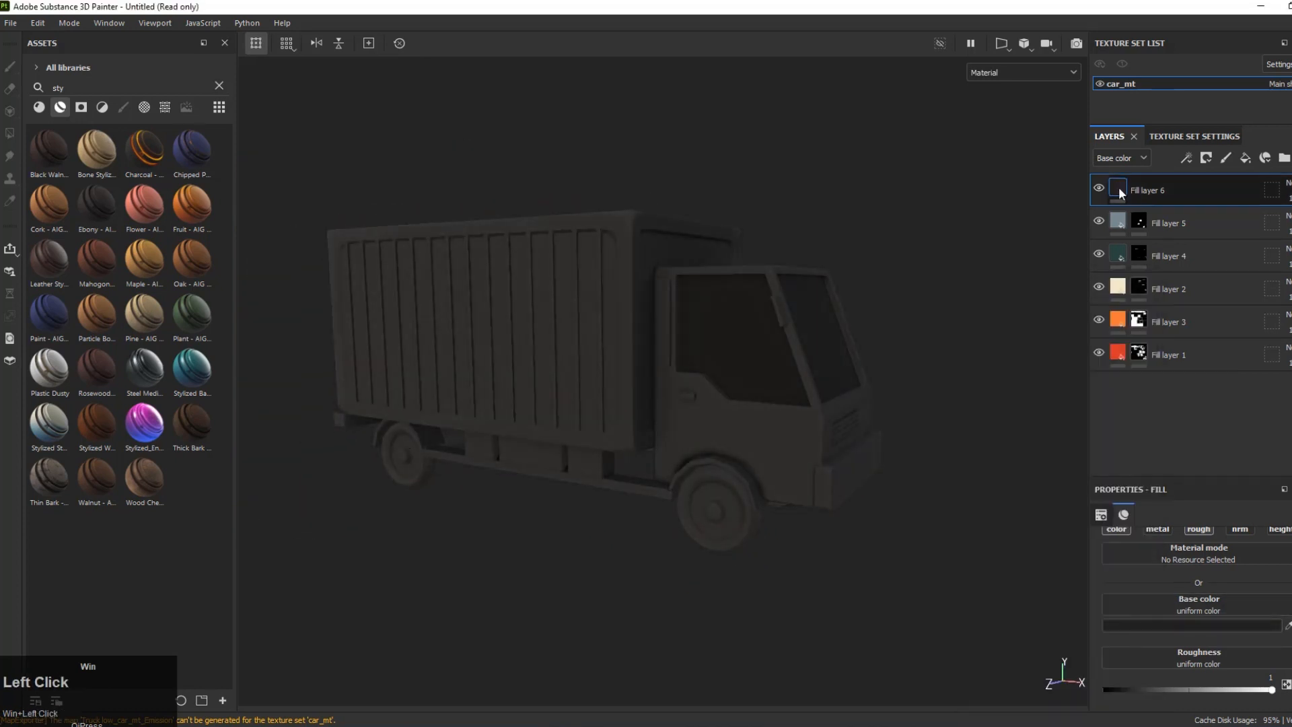
Step: Add a black mask to the near-black Fill layer 6 and fill the wheels into it with mesh fill
{"action": "right_click", "coordinate": [1134, 199]}
{"action": "left_click", "coordinate": [1167, 224]}
{"action": "left_click", "coordinate": [1186, 514]}
{"action": "left_click", "coordinate": [723, 527]}
{"action": "scroll", "coordinate": [693, 487], "scroll_direction": "down", "scroll_amount": 2}
{"action": "left_click_drag", "start_coordinate": [693, 487], "coordinate": [724, 481], "text": "alt"}
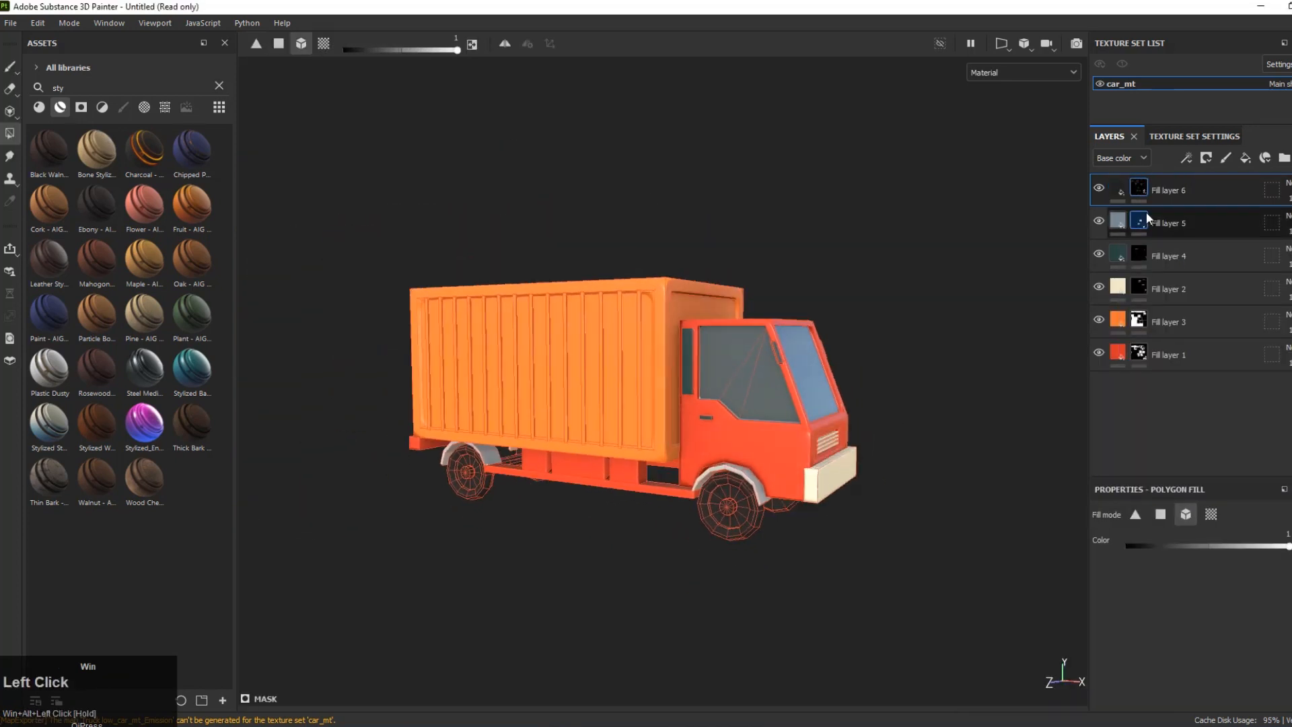
Step: Add a fill layer with the grey 5D5D5D as its base color
{"action": "left_click", "coordinate": [1244, 158]}
{"action": "left_click", "coordinate": [1173, 665]}
{"action": "left_click_drag", "start_coordinate": [987, 355], "coordinate": [979, 398]}
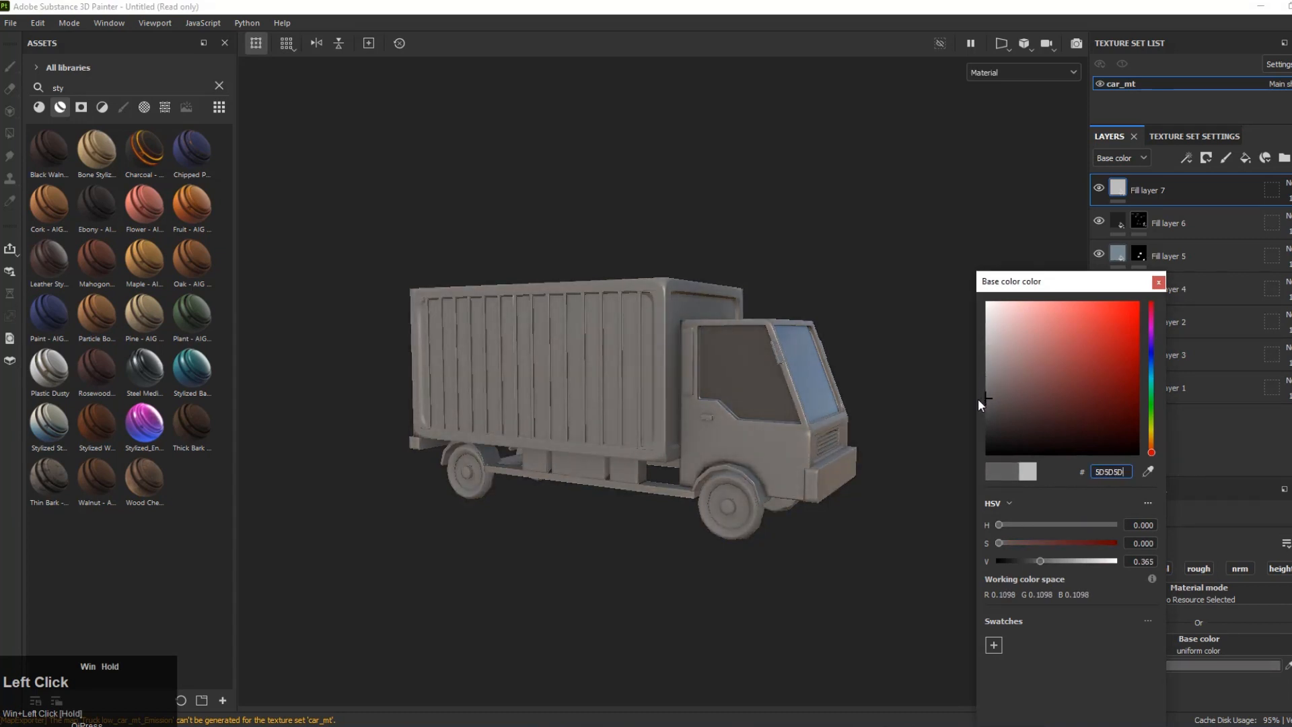
{"action": "scroll", "coordinate": [821, 491], "scroll_direction": "up", "scroll_amount": 3}
{"action": "middle_click_drag", "start_coordinate": [749, 443], "coordinate": [717, 390], "text": "alt"}
{"action": "left_click", "coordinate": [1156, 282]}
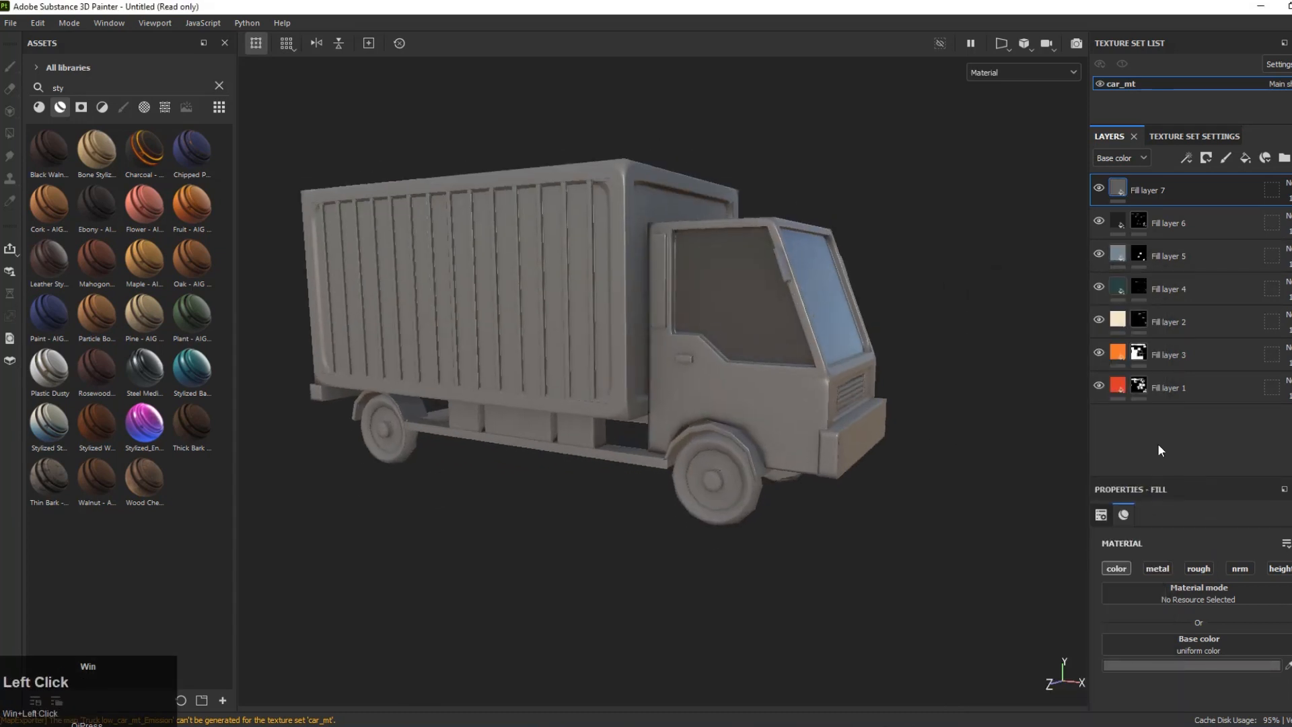
Step: Add a black mask to grey Fill layer 7 and fill the wheel rims into it with UV chunk fill
{"action": "right_click", "coordinate": [1138, 192]}
{"action": "left_click", "coordinate": [1170, 218]}
{"action": "left_click", "coordinate": [1210, 514]}
{"action": "left_click", "coordinate": [707, 480]}
{"action": "left_click_drag", "start_coordinate": [639, 491], "coordinate": [727, 473], "text": "alt"}
Step: Lighten the grey base color of the wheel rim layer slightly
{"action": "left_click", "coordinate": [1118, 188]}
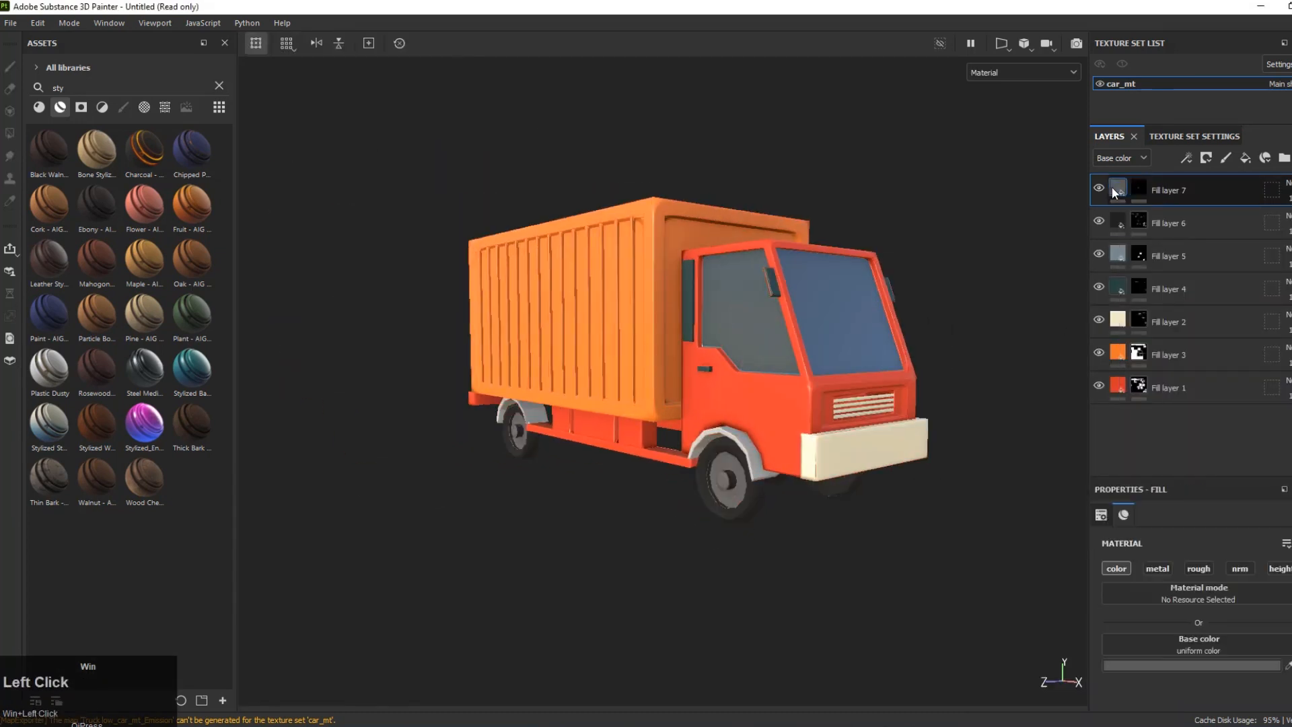
{"action": "left_click", "coordinate": [1208, 666]}
{"action": "left_click_drag", "start_coordinate": [974, 402], "coordinate": [960, 378]}
{"action": "scroll", "coordinate": [875, 407], "scroll_direction": "down", "scroll_amount": 3}
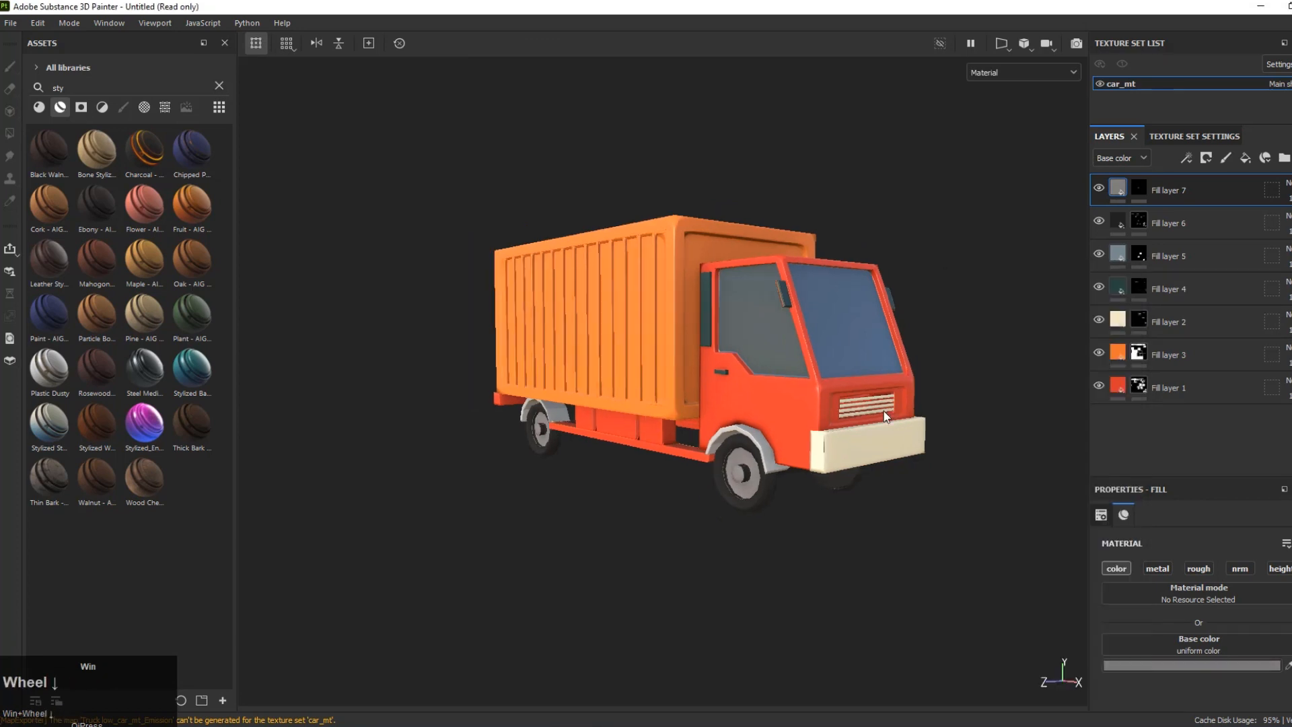
Step: Try to fill the wheel fenders into the near-black Fill layer 6 mask and undo the fills
{"action": "left_click", "coordinate": [1138, 221]}
{"action": "left_click", "coordinate": [793, 440]}
{"action": "left_click", "coordinate": [1185, 515]}
{"action": "left_click", "coordinate": [772, 428]}
{"action": "left_click", "coordinate": [573, 412]}
{"action": "left_click_drag", "start_coordinate": [760, 437], "coordinate": [805, 514], "text": "alt"}
{"action": "scroll", "coordinate": [625, 444], "scroll_direction": "up", "scroll_amount": 2}
{"action": "key", "text": "ctrl+z"}
{"action": "key", "text": "ctrl+z"}
Step: Fill the wheel fenders into the dark teal Fill layer 4 mask and check them around the truck
{"action": "left_click", "coordinate": [1139, 286]}
{"action": "left_click", "coordinate": [685, 503]}
{"action": "left_click_drag", "start_coordinate": [680, 503], "coordinate": [363, 434], "text": "alt"}
{"action": "scroll", "coordinate": [854, 539], "scroll_direction": "down", "scroll_amount": 2, "text": "alt"}
{"action": "left_click_drag", "start_coordinate": [1032, 483], "coordinate": [640, 421], "text": "alt"}
{"action": "scroll", "coordinate": [813, 524], "scroll_direction": "down", "scroll_amount": 1}
{"action": "key", "text": "f"}
Step: Undo the last fill and fill the axle faces under the truck into the grey Fill layer 7 mask with polygon fill
{"action": "left_click", "coordinate": [1140, 189]}
{"action": "left_click_drag", "start_coordinate": [800, 481], "coordinate": [707, 483], "text": "alt"}
{"action": "key", "text": "ctrl+z"}
{"action": "left_click", "coordinate": [1160, 513]}
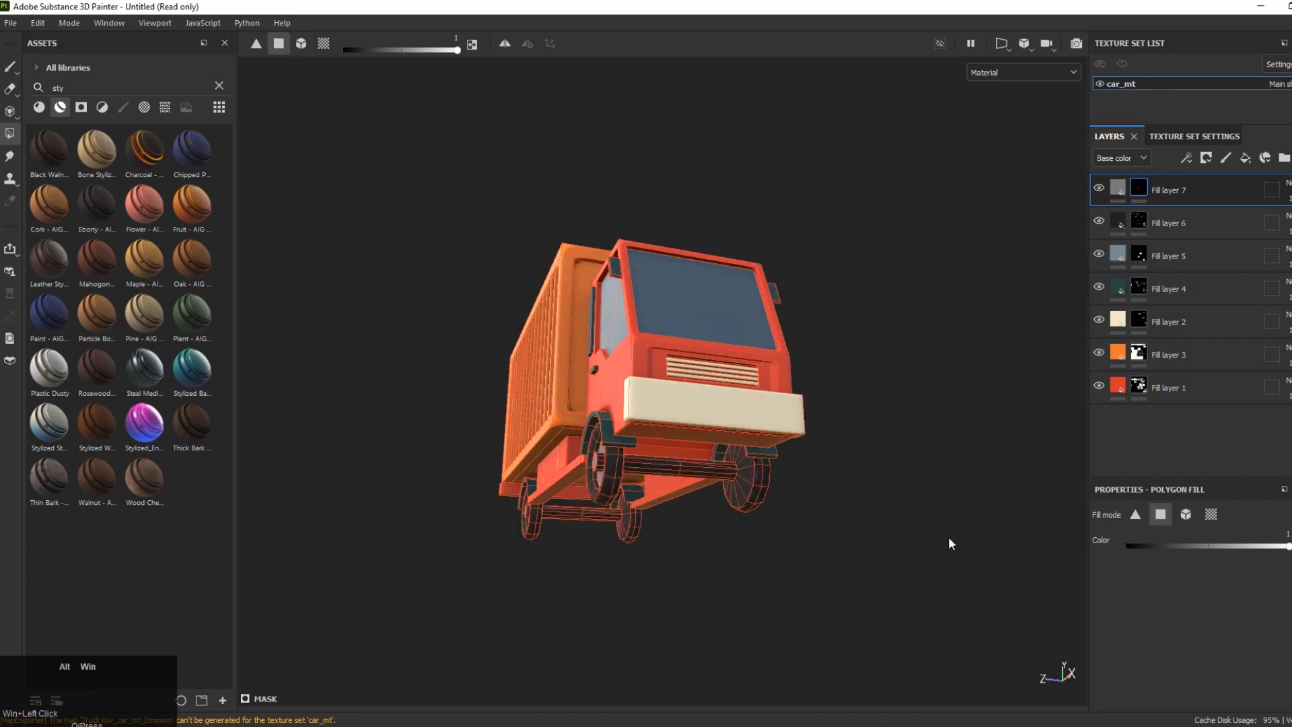
{"action": "left_click_drag", "start_coordinate": [1009, 545], "coordinate": [856, 555], "text": "alt"}
{"action": "left_click_drag", "start_coordinate": [697, 480], "coordinate": [636, 466]}
{"action": "left_click_drag", "start_coordinate": [676, 507], "coordinate": [822, 514], "text": "alt"}
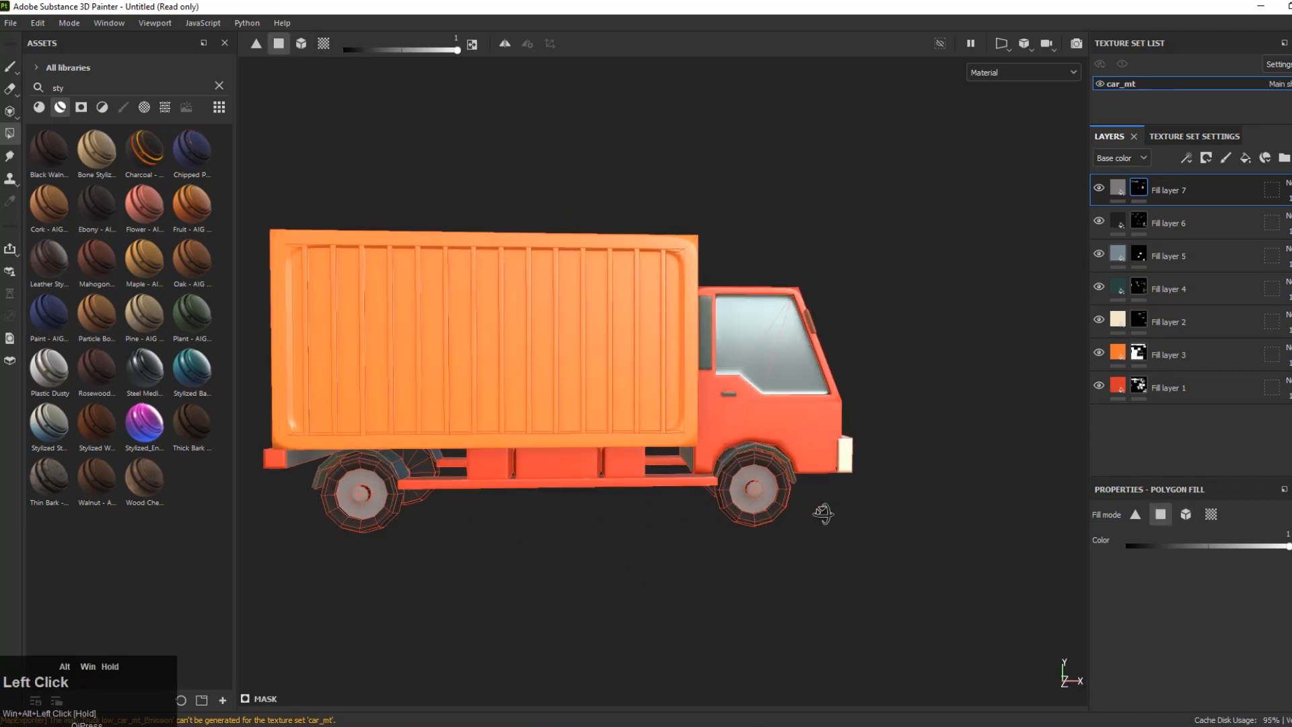
Step: Add a fill layer using only the color and roughness channels, with roughness raised to the maximum
{"action": "scroll", "coordinate": [824, 508], "scroll_direction": "down", "scroll_amount": 3}
{"action": "middle_click_drag", "start_coordinate": [881, 421], "coordinate": [890, 476], "text": "alt"}
{"action": "left_click_drag", "start_coordinate": [889, 476], "coordinate": [801, 505], "text": "alt"}
{"action": "left_click", "coordinate": [1246, 158]}
{"action": "left_click", "coordinate": [1157, 568]}
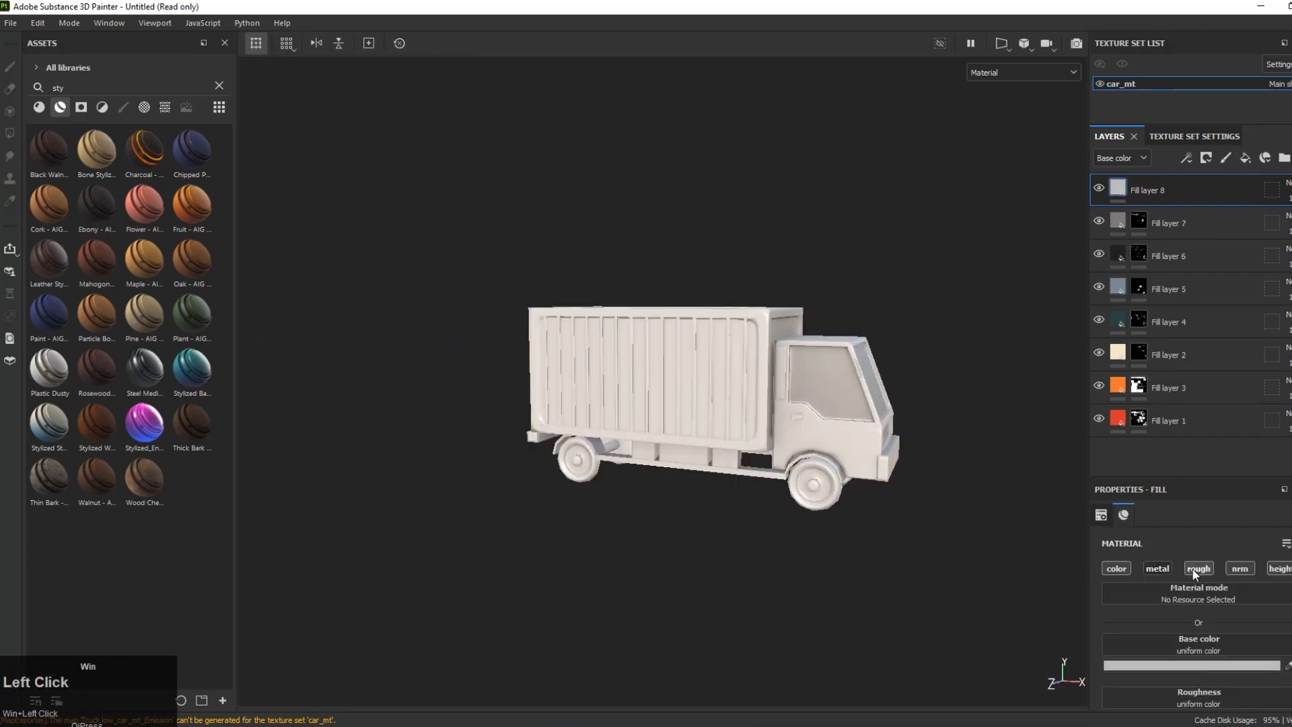
{"action": "left_click", "coordinate": [1240, 568]}
{"action": "left_click", "coordinate": [1281, 567]}
{"action": "scroll", "coordinate": [1200, 649], "scroll_direction": "down", "scroll_amount": 1}
{"action": "left_click_drag", "start_coordinate": [1198, 689], "coordinate": [1281, 689]}
Step: Add a black mask to Fill layer 8
{"action": "scroll", "coordinate": [894, 436], "scroll_direction": "up", "scroll_amount": 3}
{"action": "left_click_drag", "start_coordinate": [895, 436], "coordinate": [804, 468], "text": "alt"}
{"action": "right_click", "coordinate": [1117, 189]}
{"action": "left_click", "coordinate": [1144, 216]}
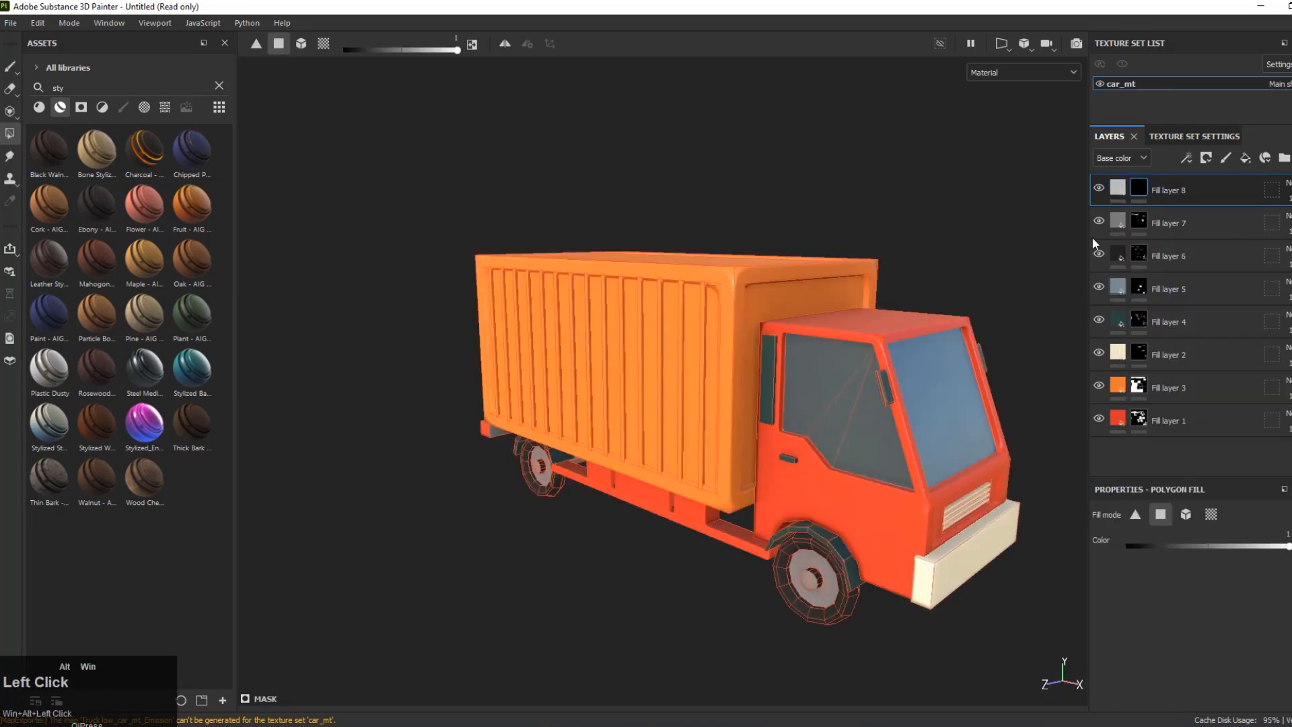
Step: Try to fill the cargo box side into the Fill layer 8 mask by UV chunk and undo it
{"action": "left_click_drag", "start_coordinate": [676, 340], "coordinate": [724, 361], "text": "alt"}
{"action": "left_click", "coordinate": [1210, 514]}
{"action": "scroll", "coordinate": [730, 290], "scroll_direction": "up", "scroll_amount": 1}
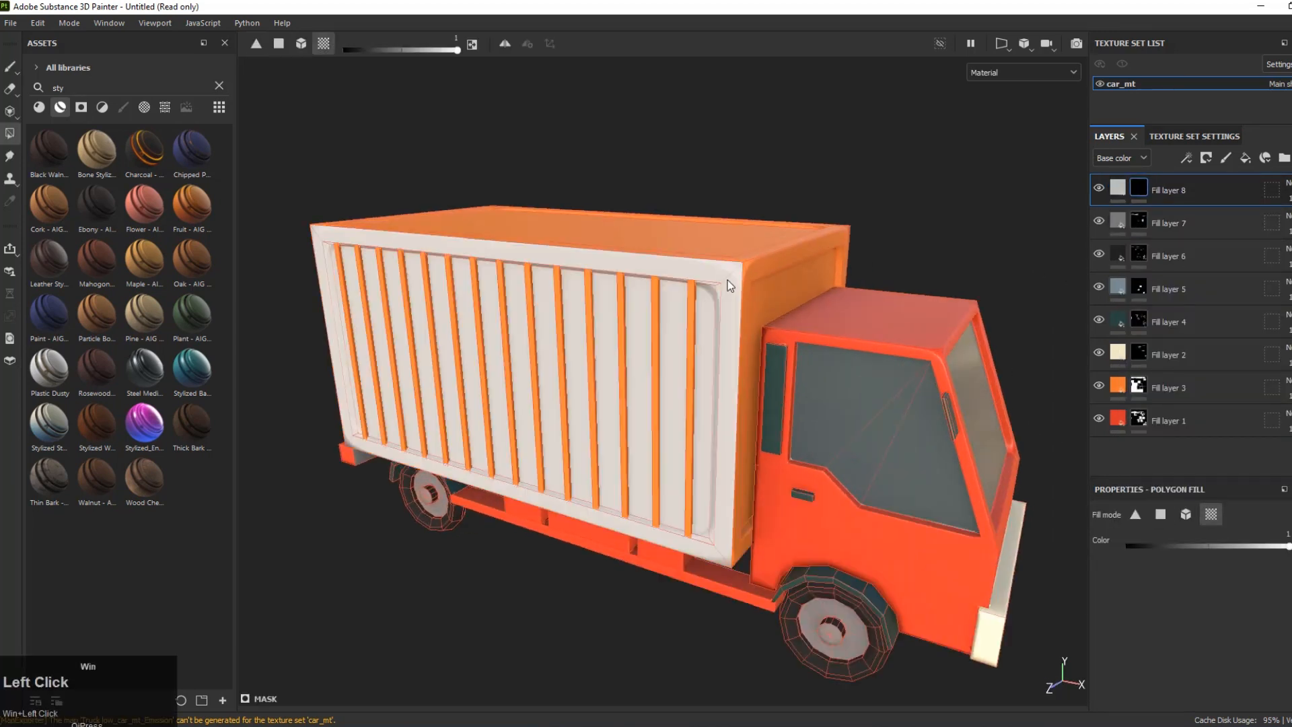
{"action": "left_click", "coordinate": [728, 280]}
{"action": "key", "text": "ctrl+z"}
Step: Fill the frame faces around the cargo box's side and front corner into the Fill layer 8 mask with polygon fill
{"action": "left_click", "coordinate": [1161, 514]}
{"action": "left_click", "coordinate": [730, 336]}
{"action": "left_click", "coordinate": [713, 268]}
{"action": "left_click", "coordinate": [755, 269]}
{"action": "left_click", "coordinate": [745, 303]}
{"action": "left_click", "coordinate": [327, 306]}
{"action": "left_click", "coordinate": [693, 546]}
{"action": "left_click", "coordinate": [740, 550]}
{"action": "left_click_drag", "start_coordinate": [747, 431], "coordinate": [752, 471], "text": "alt"}
{"action": "left_click", "coordinate": [753, 253]}
{"action": "left_click", "coordinate": [719, 259]}
{"action": "left_click", "coordinate": [833, 191]}
Step: Fill the remaining frame faces along the cargo box's top edges and rear into the Fill layer 8 mask
{"action": "scroll", "coordinate": [576, 210], "scroll_direction": "up", "scroll_amount": 1}
{"action": "left_click_drag", "start_coordinate": [484, 218], "coordinate": [623, 232], "text": "alt"}
{"action": "left_click", "coordinate": [573, 279]}
{"action": "left_click", "coordinate": [555, 230]}
{"action": "left_click", "coordinate": [455, 296]}
{"action": "scroll", "coordinate": [537, 375], "scroll_direction": "down", "scroll_amount": 2}
{"action": "left_click_drag", "start_coordinate": [454, 296], "coordinate": [502, 316], "text": "alt"}
{"action": "left_click", "coordinate": [450, 293]}
{"action": "left_click", "coordinate": [455, 349]}
{"action": "left_click", "coordinate": [491, 447]}
Step: Set the base color of Fill layer 8 to the neutral grey 6F6F6F
{"action": "scroll", "coordinate": [460, 306], "scroll_direction": "down", "scroll_amount": 2}
{"action": "left_click_drag", "start_coordinate": [377, 336], "coordinate": [616, 350], "text": "alt"}
{"action": "left_click", "coordinate": [1117, 188]}
{"action": "left_click", "coordinate": [1183, 625]}
{"action": "left_click", "coordinate": [983, 395]}
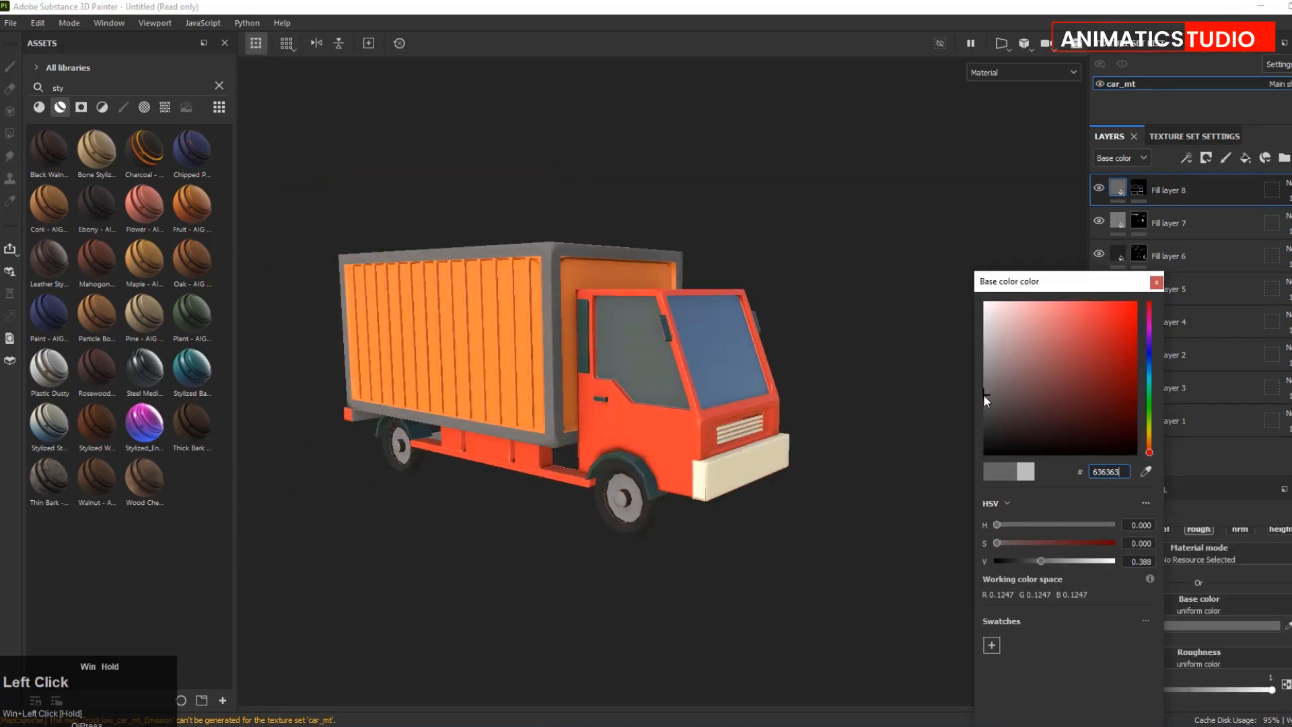
{"action": "left_click_drag", "start_coordinate": [983, 394], "coordinate": [983, 387]}
{"action": "scroll", "coordinate": [605, 377], "scroll_direction": "down", "scroll_amount": 2}
{"action": "left_click_drag", "start_coordinate": [605, 377], "coordinate": [730, 438], "text": "alt"}
{"action": "middle_click_drag", "start_coordinate": [729, 438], "coordinate": [794, 431], "text": "alt"}
{"action": "scroll", "coordinate": [794, 430], "scroll_direction": "up", "scroll_amount": 2}
{"action": "mouse_move", "coordinate": [794, 431]}
{"action": "left_mouse_down", "text": "alt"}
{"action": "mouse_move", "coordinate": [849, 376]}
{"action": "mouse_move", "coordinate": [898, 370]}
{"action": "left_mouse_up", "text": "alt"}
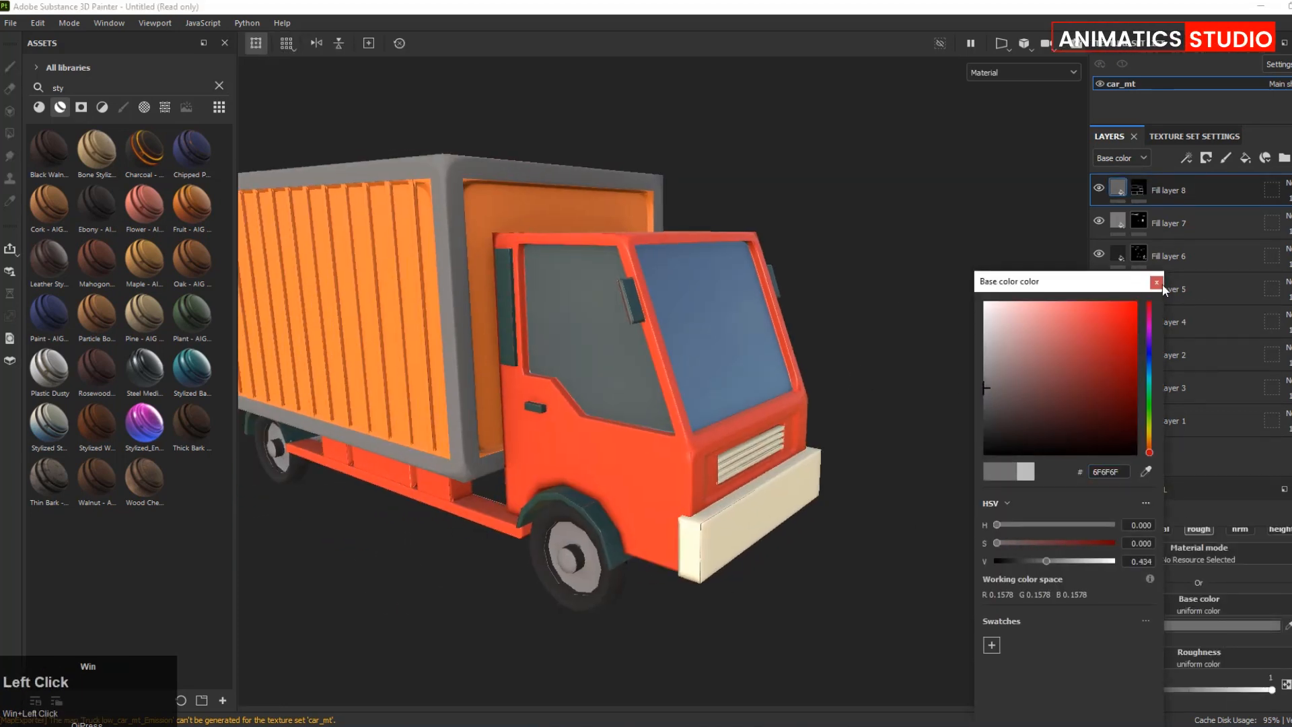
{"action": "left_click", "coordinate": [1158, 282]}
Step: Add a fill layer on top of the stack with its color and metallic channels turned off
{"action": "left_click", "coordinate": [636, 306]}
{"action": "scroll", "coordinate": [636, 306], "scroll_direction": "up", "scroll_amount": 3}
{"action": "left_click_drag", "start_coordinate": [636, 306], "coordinate": [617, 311], "text": "alt"}
{"action": "left_click", "coordinate": [1250, 161]}
{"action": "scroll", "coordinate": [1211, 384], "scroll_direction": "down", "scroll_amount": 1}
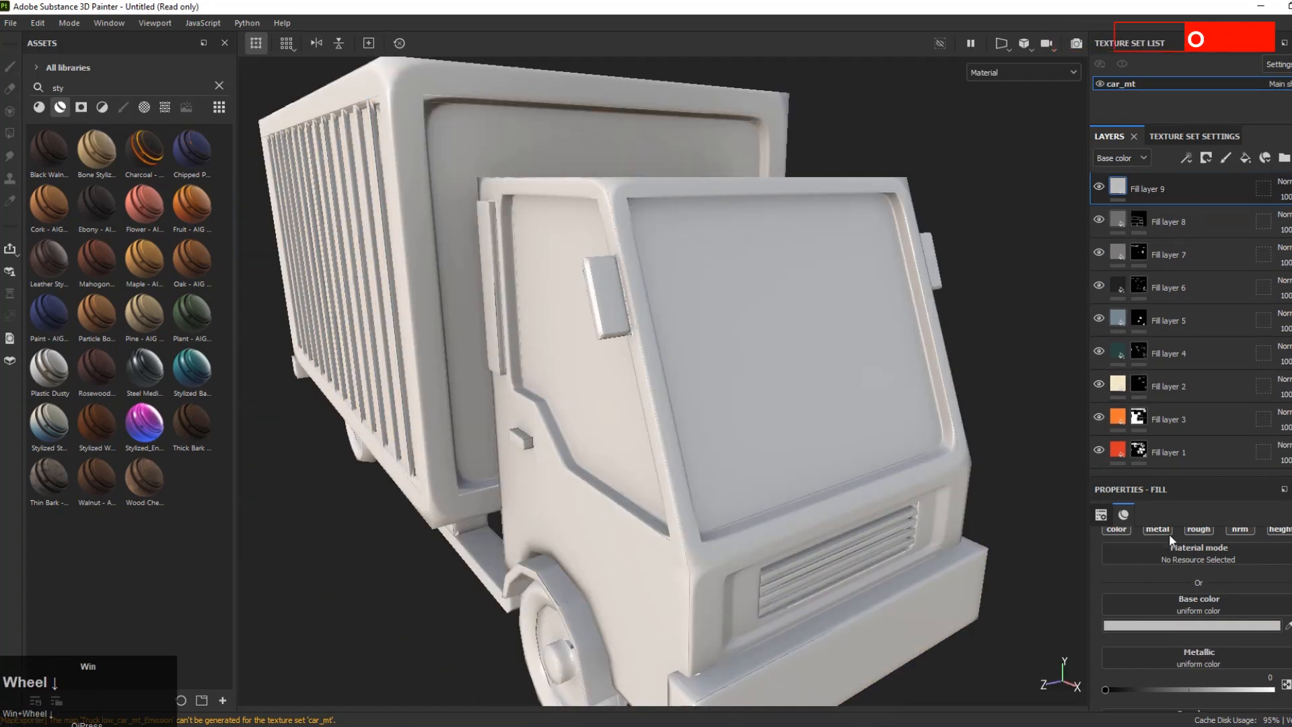
{"action": "left_click", "coordinate": [1118, 529]}
{"action": "left_click", "coordinate": [1160, 530]}
Step: Adjust the roughness of Fill layer 9 and check the surface around the truck
{"action": "scroll", "coordinate": [561, 366], "scroll_direction": "down", "scroll_amount": 3}
{"action": "left_click_drag", "start_coordinate": [562, 366], "coordinate": [614, 397], "text": "alt"}
{"action": "middle_click_drag", "start_coordinate": [614, 397], "coordinate": [618, 422], "text": "alt"}
{"action": "left_click_drag", "start_coordinate": [1154, 675], "coordinate": [1209, 675]}
{"action": "left_click_drag", "start_coordinate": [995, 458], "coordinate": [848, 464], "text": "alt"}
{"action": "middle_click_drag", "start_coordinate": [848, 464], "coordinate": [689, 449], "text": "alt"}
{"action": "left_click_drag", "start_coordinate": [690, 450], "coordinate": [592, 433], "text": "alt"}
Step: Fill the storage box faces under the cargo box into the grey Fill layer 8 mask with polygon fill
{"action": "left_click", "coordinate": [1138, 219]}
{"action": "left_click", "coordinate": [1186, 515]}
{"action": "left_click_drag", "start_coordinate": [501, 465], "coordinate": [842, 453], "text": "alt"}
{"action": "scroll", "coordinate": [841, 454], "scroll_direction": "up", "scroll_amount": 3}
{"action": "left_click_drag", "start_coordinate": [747, 455], "coordinate": [552, 467], "text": "alt"}
{"action": "scroll", "coordinate": [750, 494], "scroll_direction": "up", "scroll_amount": 5}
{"action": "middle_click_drag", "start_coordinate": [750, 493], "coordinate": [666, 444], "text": "alt"}
{"action": "left_click", "coordinate": [1160, 515]}
{"action": "scroll", "coordinate": [700, 448], "scroll_direction": "up", "scroll_amount": 4}
{"action": "left_click", "coordinate": [695, 444]}
{"action": "scroll", "coordinate": [780, 505], "scroll_direction": "down", "scroll_amount": 8}
{"action": "mouse_move", "coordinate": [695, 448]}
{"action": "left_mouse_down", "text": "alt"}
{"action": "mouse_move", "coordinate": [780, 504]}
{"action": "mouse_move", "coordinate": [825, 499]}
{"action": "mouse_move", "coordinate": [583, 460]}
{"action": "mouse_move", "coordinate": [471, 461]}
{"action": "left_mouse_up", "text": "alt"}
{"action": "scroll", "coordinate": [825, 499], "scroll_direction": "down", "scroll_amount": 2}
{"action": "right_click_drag", "start_coordinate": [470, 460], "coordinate": [450, 457], "text": "alt"}
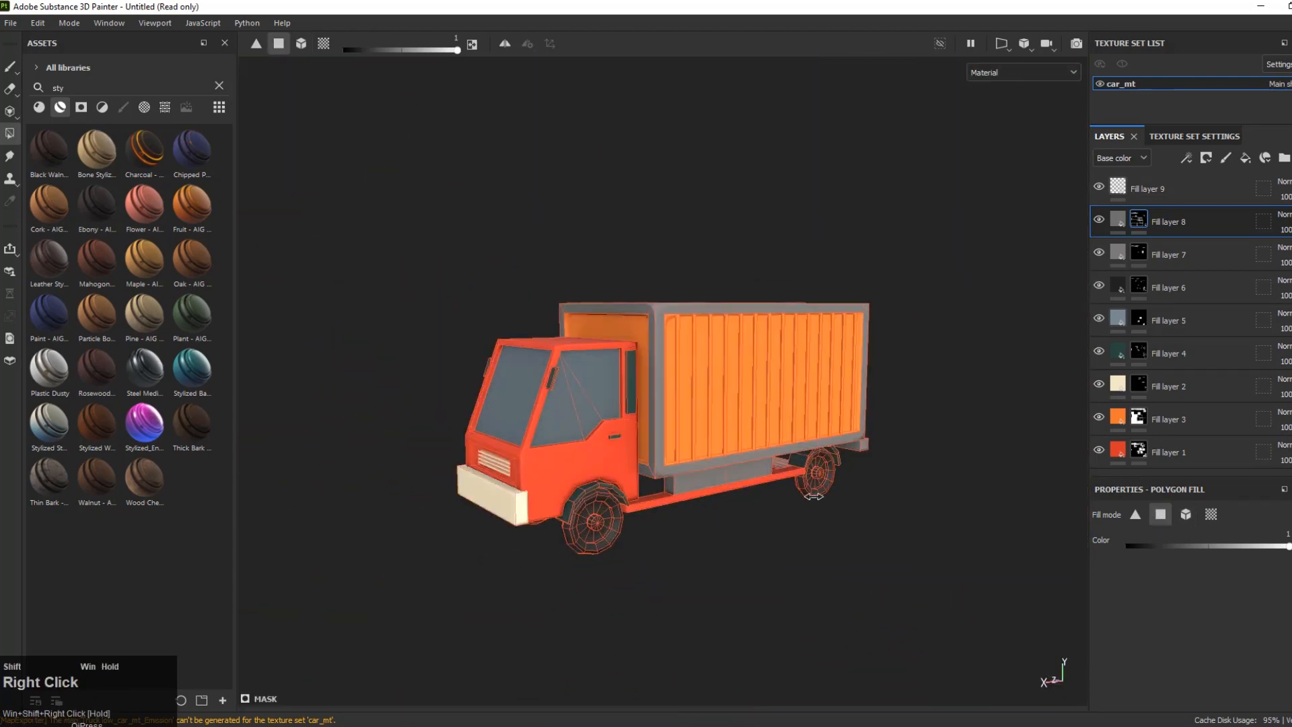
Step: Fill the wheel rims into the grey Fill layer 7 mask using the UV chunk fill mode
{"action": "left_click", "coordinate": [10, 67]}
{"action": "mouse_move", "coordinate": [810, 438]}
{"action": "left_mouse_down", "text": "alt"}
{"action": "mouse_move", "coordinate": [962, 455]}
{"action": "mouse_move", "coordinate": [781, 464]}
{"action": "left_mouse_up", "text": "alt"}
{"action": "middle_click_drag", "start_coordinate": [780, 464], "coordinate": [831, 498], "text": "alt"}
{"action": "left_click_drag", "start_coordinate": [673, 444], "coordinate": [659, 417], "text": "alt"}
{"action": "left_click", "coordinate": [1099, 254]}
{"action": "left_click", "coordinate": [1099, 254]}
{"action": "left_click", "coordinate": [1138, 253]}
{"action": "left_click", "coordinate": [10, 134]}
{"action": "left_click", "coordinate": [1210, 514]}
{"action": "left_click", "coordinate": [548, 503]}
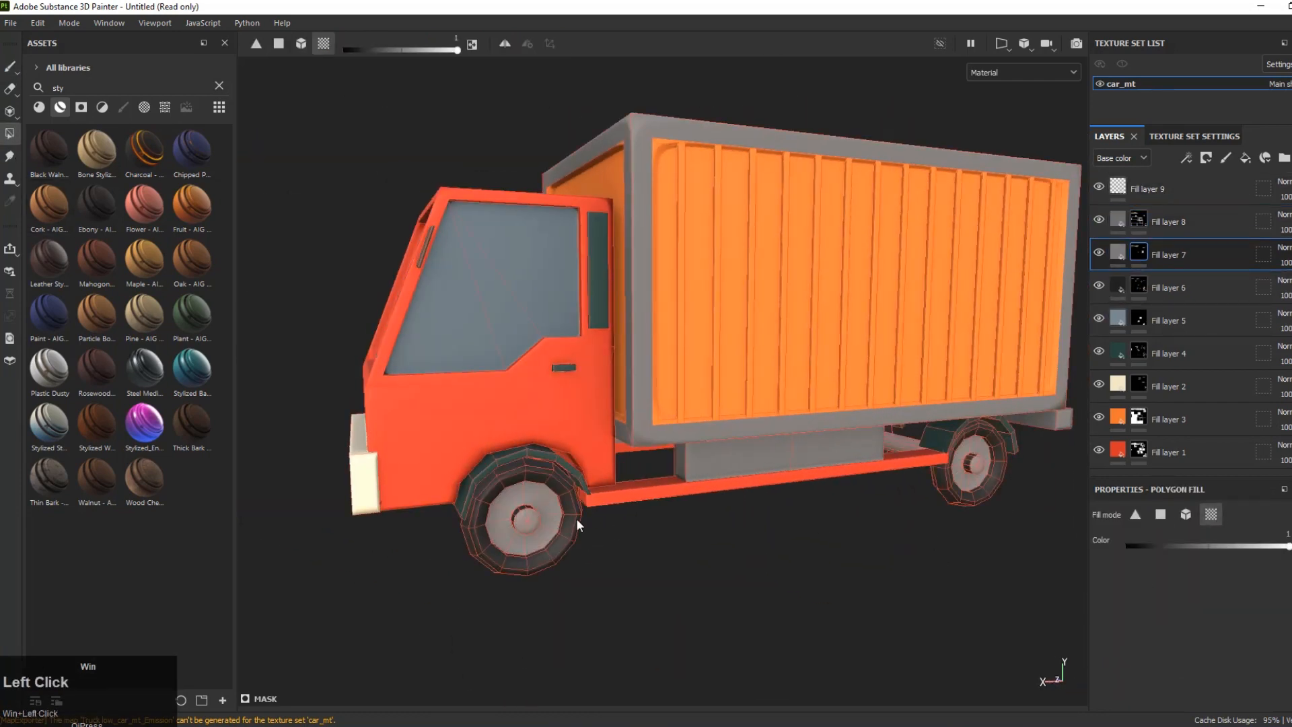
{"action": "left_click_drag", "start_coordinate": [576, 518], "coordinate": [911, 478], "text": "alt"}
{"action": "middle_click_drag", "start_coordinate": [910, 478], "coordinate": [841, 444], "text": "alt"}
{"action": "left_click", "coordinate": [701, 497]}
{"action": "mouse_move", "coordinate": [673, 458]}
{"action": "left_mouse_down", "text": "alt"}
{"action": "mouse_move", "coordinate": [774, 464]}
{"action": "mouse_move", "coordinate": [637, 427]}
{"action": "mouse_move", "coordinate": [471, 434]}
{"action": "left_mouse_up", "text": "alt"}
Step: Fill the front fender trim and the tall panel behind the cab into the grey Fill layer 8 mask by UV chunk
{"action": "left_click", "coordinate": [10, 66]}
{"action": "middle_click_drag", "start_coordinate": [867, 430], "coordinate": [814, 481], "text": "alt"}
{"action": "mouse_move", "coordinate": [801, 481]}
{"action": "left_mouse_down", "text": "alt"}
{"action": "mouse_move", "coordinate": [829, 460]}
{"action": "mouse_move", "coordinate": [804, 464]}
{"action": "left_mouse_up", "text": "alt"}
{"action": "scroll", "coordinate": [816, 466], "scroll_direction": "up", "scroll_amount": 3}
{"action": "scroll", "coordinate": [816, 465], "scroll_direction": "down", "scroll_amount": 1}
{"action": "left_click", "coordinate": [1138, 220]}
{"action": "left_click", "coordinate": [10, 133]}
{"action": "scroll", "coordinate": [598, 484], "scroll_direction": "up", "scroll_amount": 3}
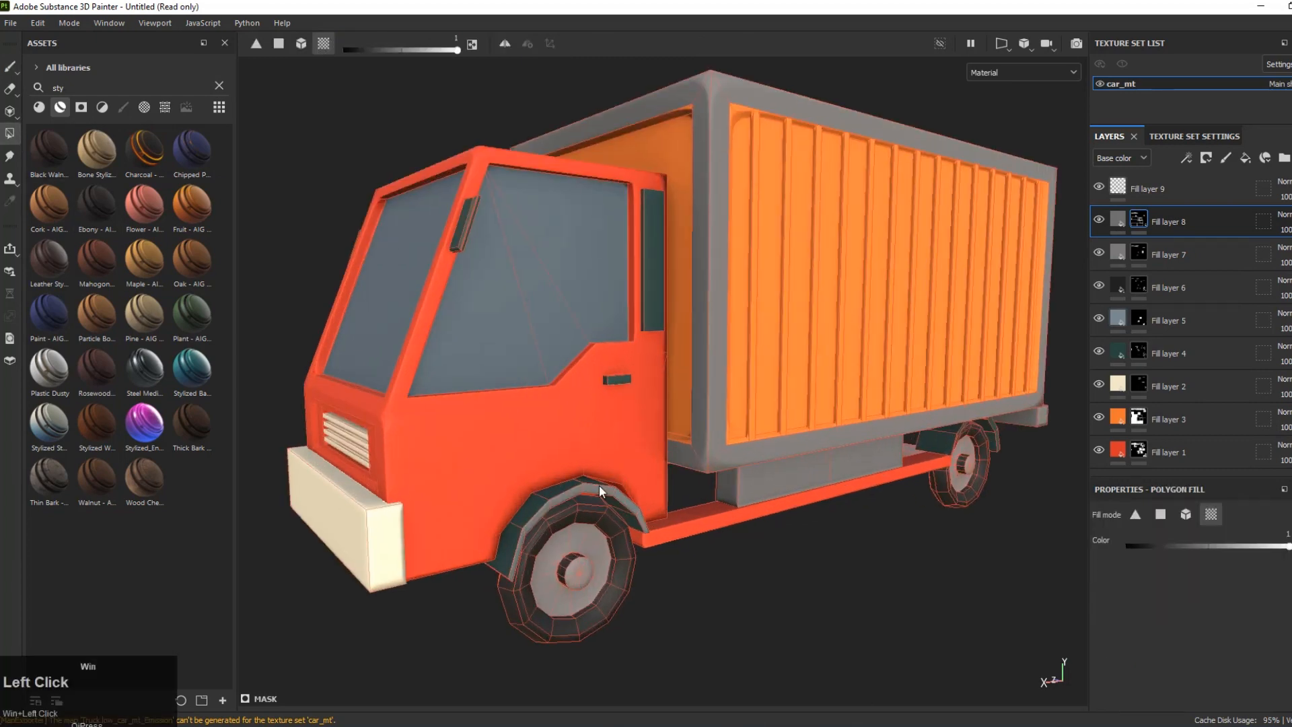
{"action": "left_click", "coordinate": [598, 484]}
{"action": "scroll", "coordinate": [598, 484], "scroll_direction": "down", "scroll_amount": 3}
{"action": "left_click_drag", "start_coordinate": [598, 485], "coordinate": [868, 471], "text": "alt"}
{"action": "middle_click_drag", "start_coordinate": [867, 471], "coordinate": [613, 461], "text": "alt"}
{"action": "left_click_drag", "start_coordinate": [613, 461], "coordinate": [599, 431], "text": "alt"}
{"action": "left_click", "coordinate": [610, 288]}
Step: Render the truck from a front three-quarter view in Iray and return to painting mode
{"action": "scroll", "coordinate": [610, 289], "scroll_direction": "down", "scroll_amount": 2}
{"action": "mouse_move", "coordinate": [612, 296]}
{"action": "left_mouse_down", "text": "alt"}
{"action": "mouse_move", "coordinate": [545, 394]}
{"action": "mouse_move", "coordinate": [656, 406]}
{"action": "mouse_move", "coordinate": [720, 350]}
{"action": "mouse_move", "coordinate": [672, 441]}
{"action": "mouse_move", "coordinate": [662, 431]}
{"action": "left_mouse_up", "text": "alt"}
{"action": "key", "text": "1"}
{"action": "middle_click_drag", "start_coordinate": [662, 431], "coordinate": [641, 408], "text": "alt"}
{"action": "left_click_drag", "start_coordinate": [640, 409], "coordinate": [637, 398], "text": "alt"}
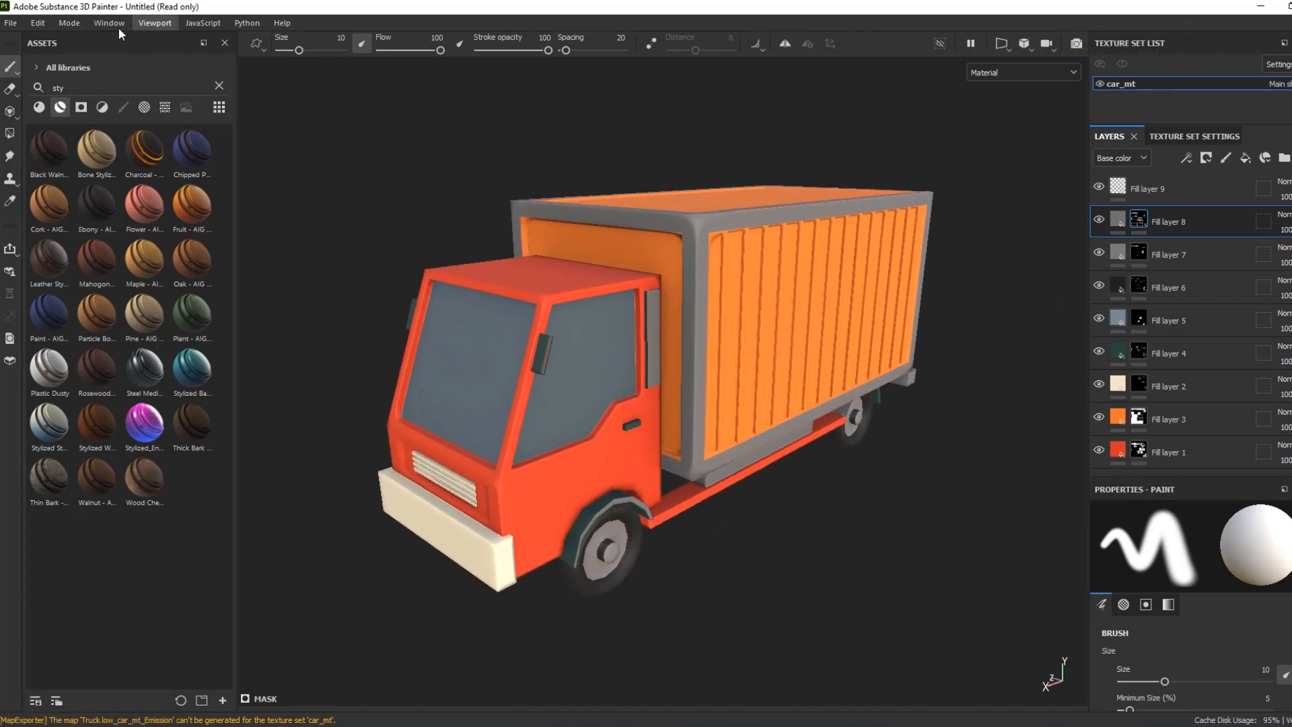
{"action": "left_click", "coordinate": [69, 22]}
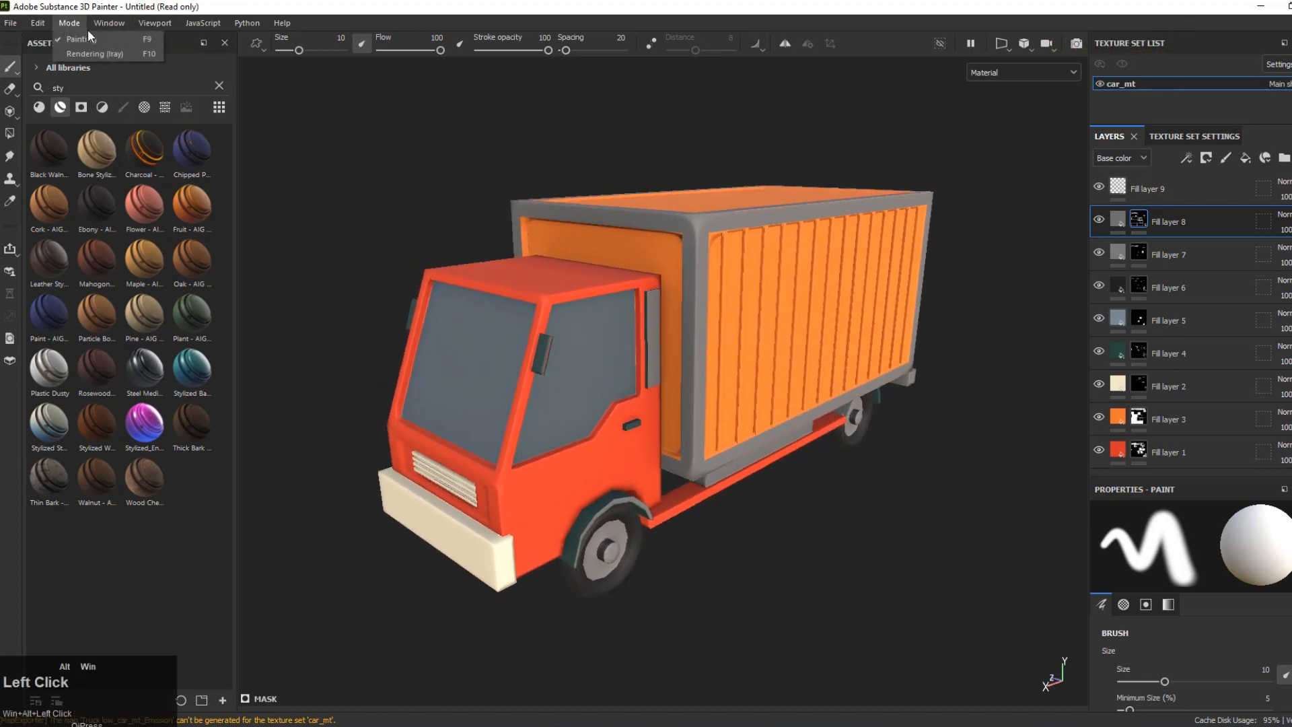
{"action": "left_click", "coordinate": [81, 54]}
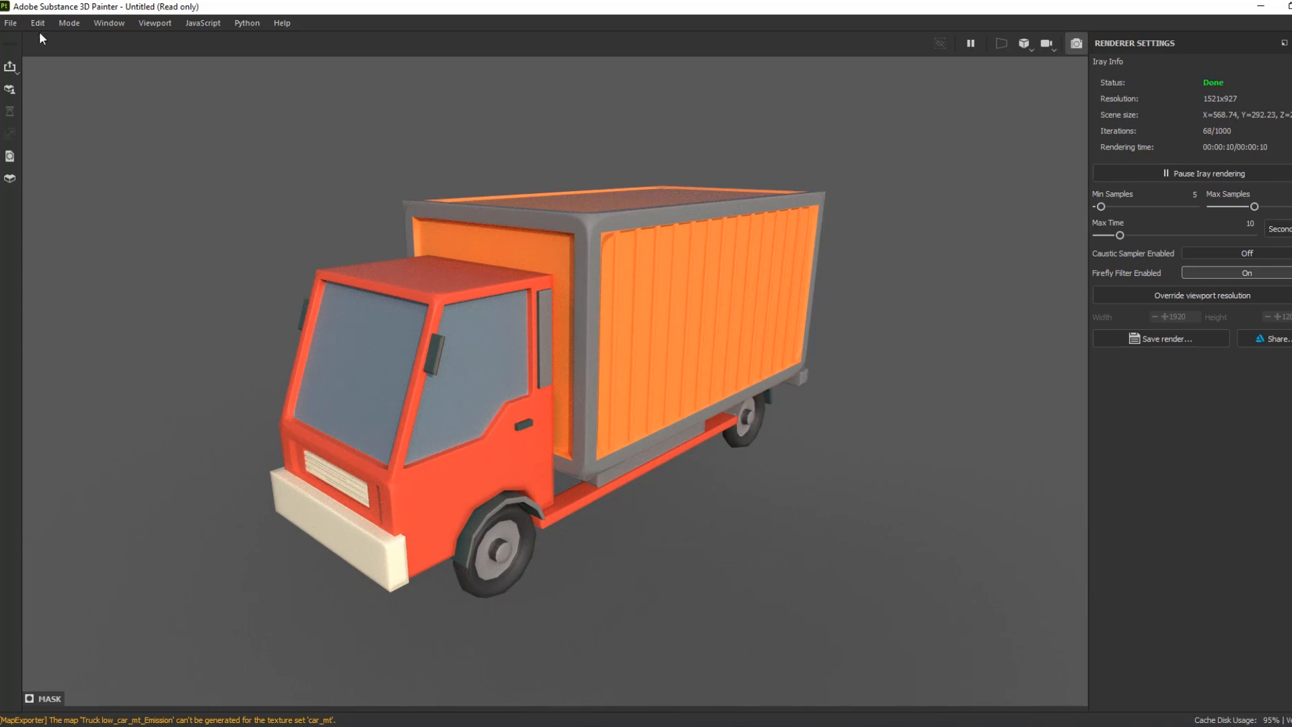
{"action": "left_click", "coordinate": [69, 23]}
{"action": "left_click", "coordinate": [77, 37]}
Step: Examine the flat-colored truck from above, the side and the rear
{"action": "left_click_drag", "start_coordinate": [652, 418], "coordinate": [676, 444], "text": "alt"}
{"action": "scroll", "coordinate": [672, 454], "scroll_direction": "down", "scroll_amount": 2, "text": "alt"}
{"action": "middle_click_drag", "start_coordinate": [659, 460], "coordinate": [689, 500], "text": "alt"}
{"action": "left_click_drag", "start_coordinate": [689, 500], "coordinate": [750, 479], "text": "alt"}
{"action": "middle_click_drag", "start_coordinate": [631, 532], "coordinate": [623, 521], "text": "alt"}
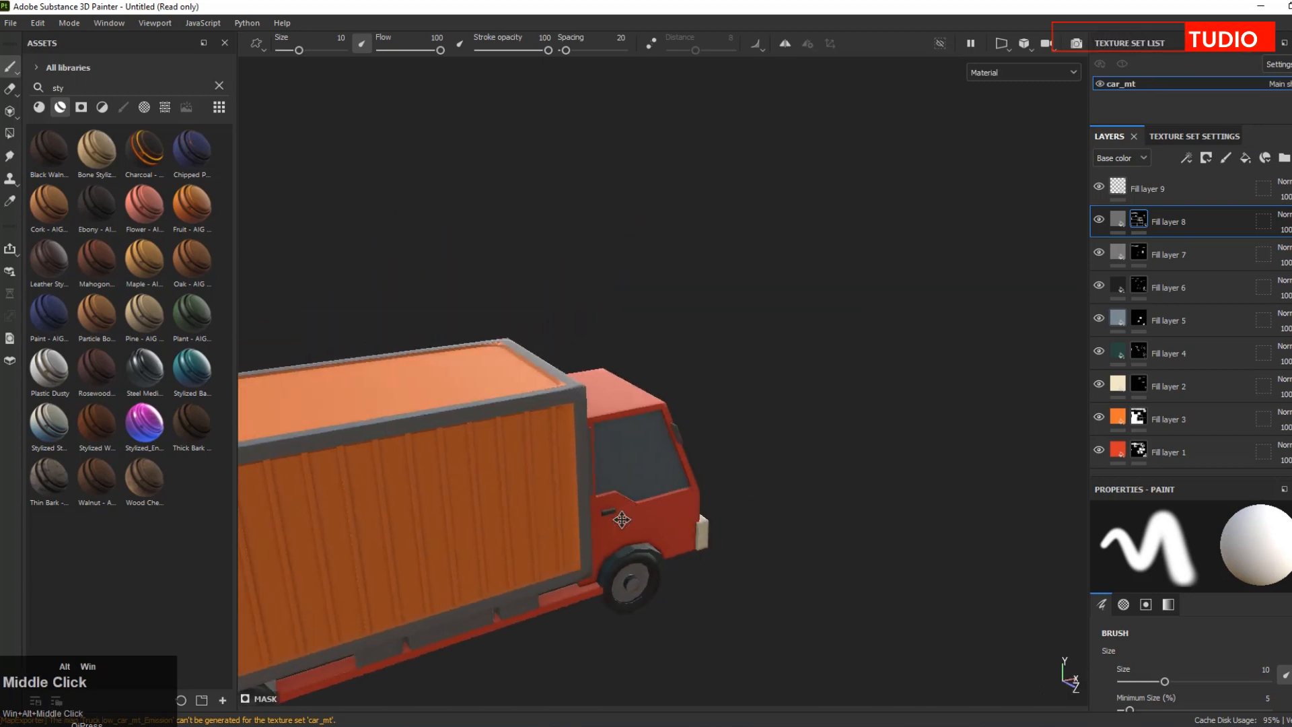
{"action": "middle_click_drag", "start_coordinate": [622, 521], "coordinate": [709, 430], "text": "alt"}
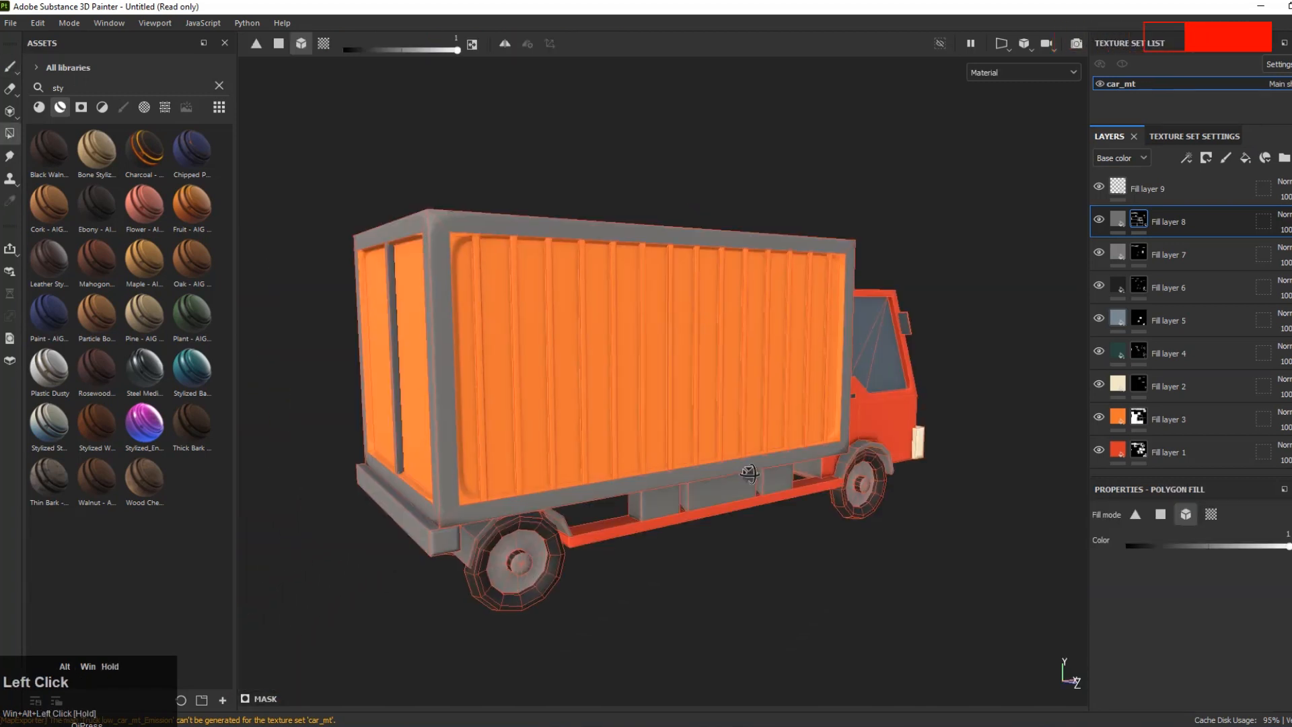
{"action": "left_click_drag", "start_coordinate": [736, 463], "coordinate": [759, 485], "text": "alt"}
{"action": "scroll", "coordinate": [759, 484], "scroll_direction": "up", "scroll_amount": 3, "text": "alt"}
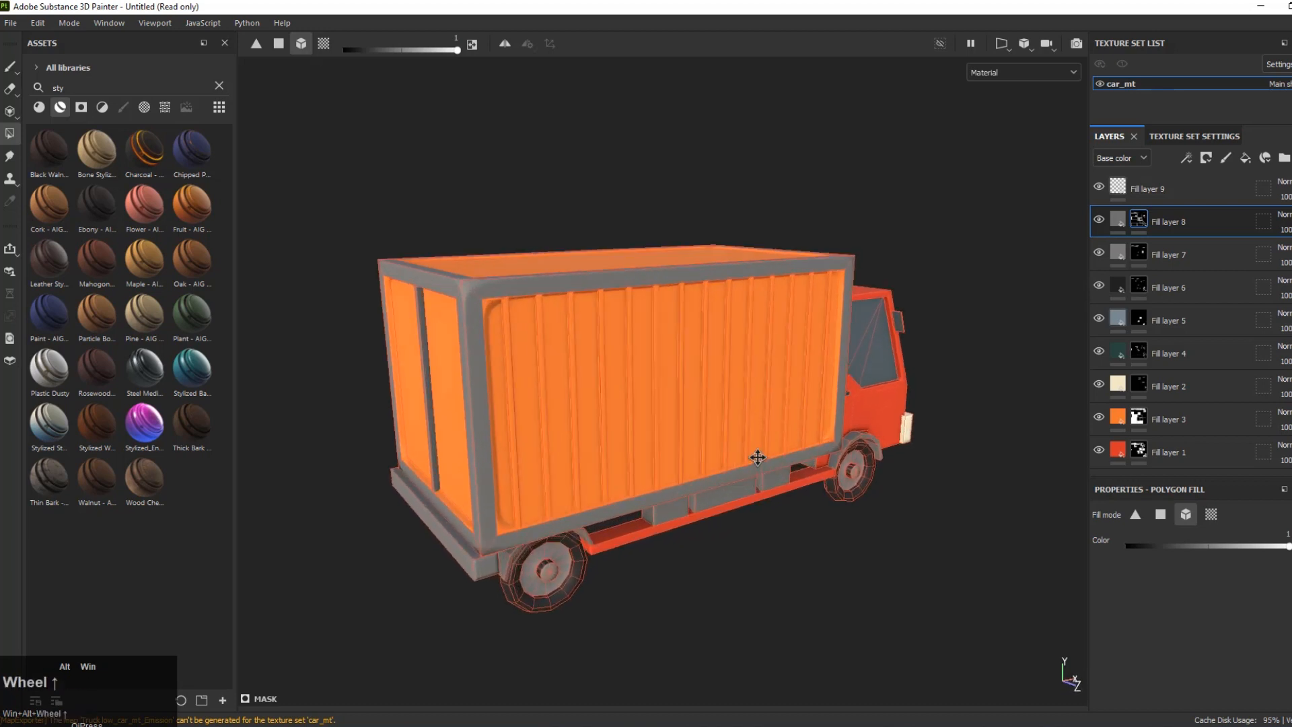
{"action": "scroll", "coordinate": [757, 457], "scroll_direction": "up", "scroll_amount": 1, "text": "alt"}
Step: Export the car_mt textures into a new folder named "truck texture 02" inside the Desktop car folder
{"action": "left_click", "coordinate": [10, 22]}
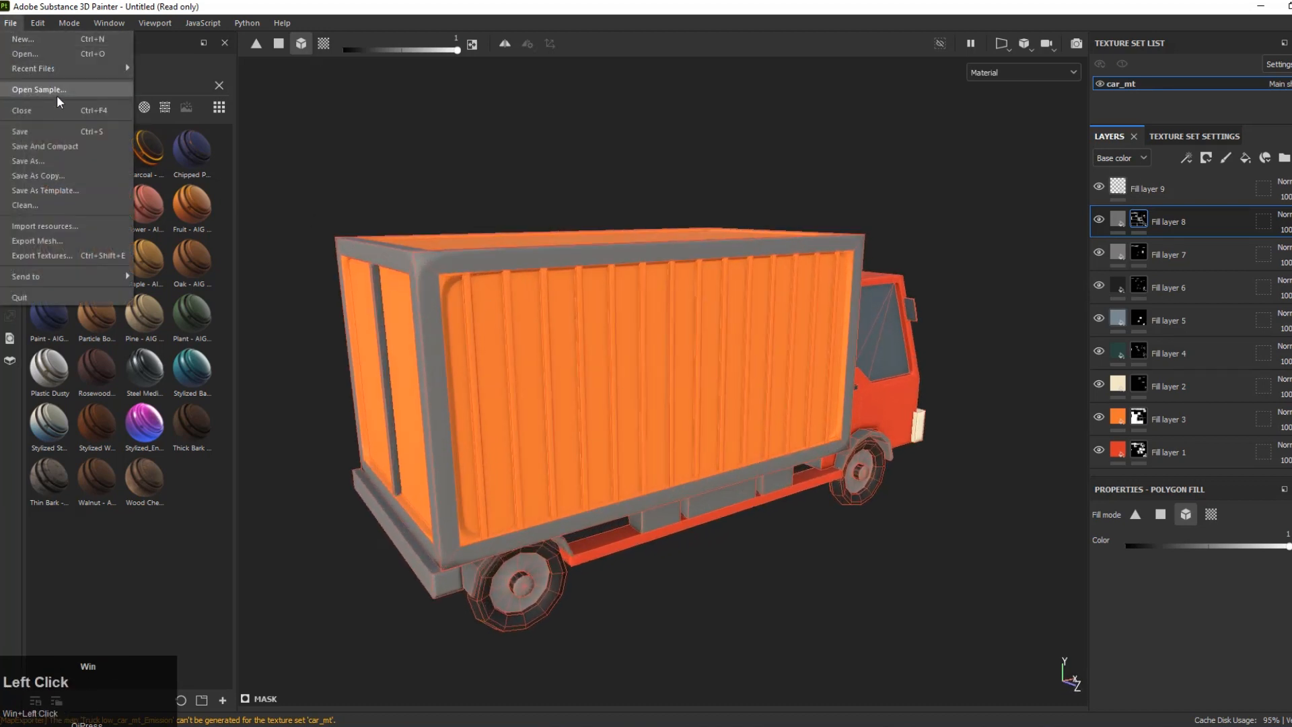
{"action": "left_click", "coordinate": [59, 256]}
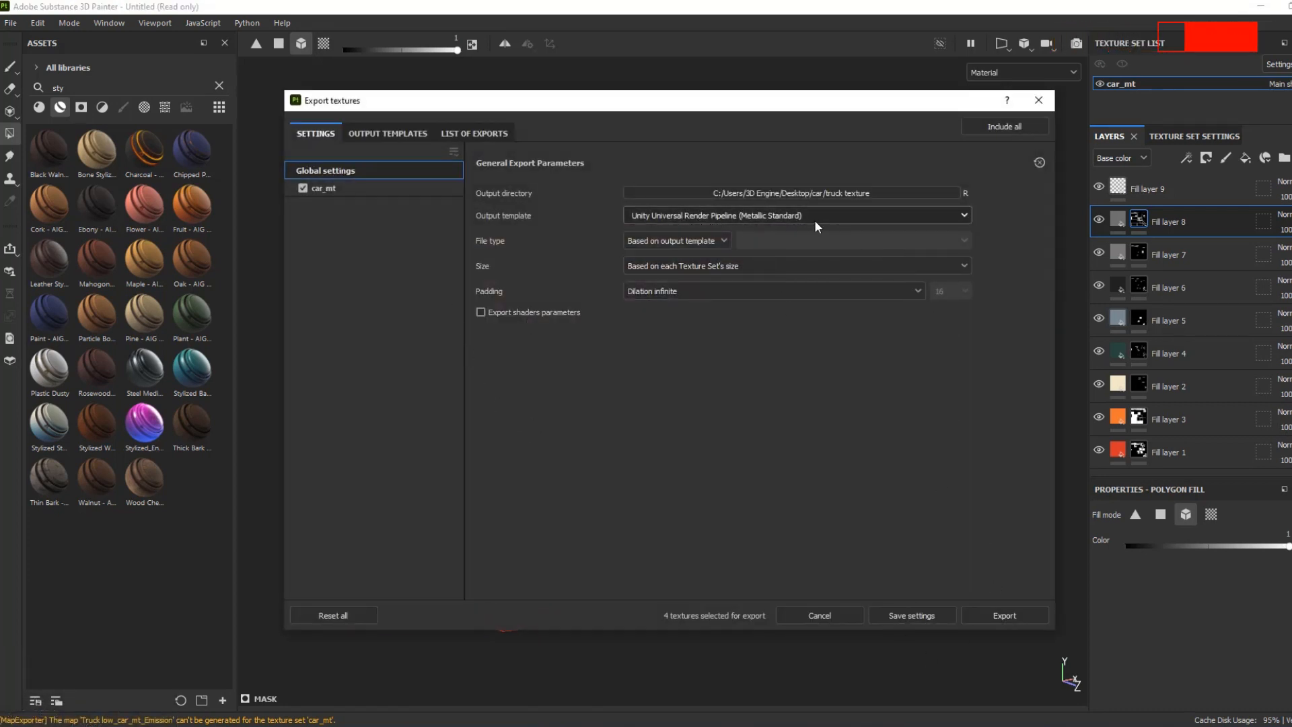
{"action": "left_click", "coordinate": [832, 193]}
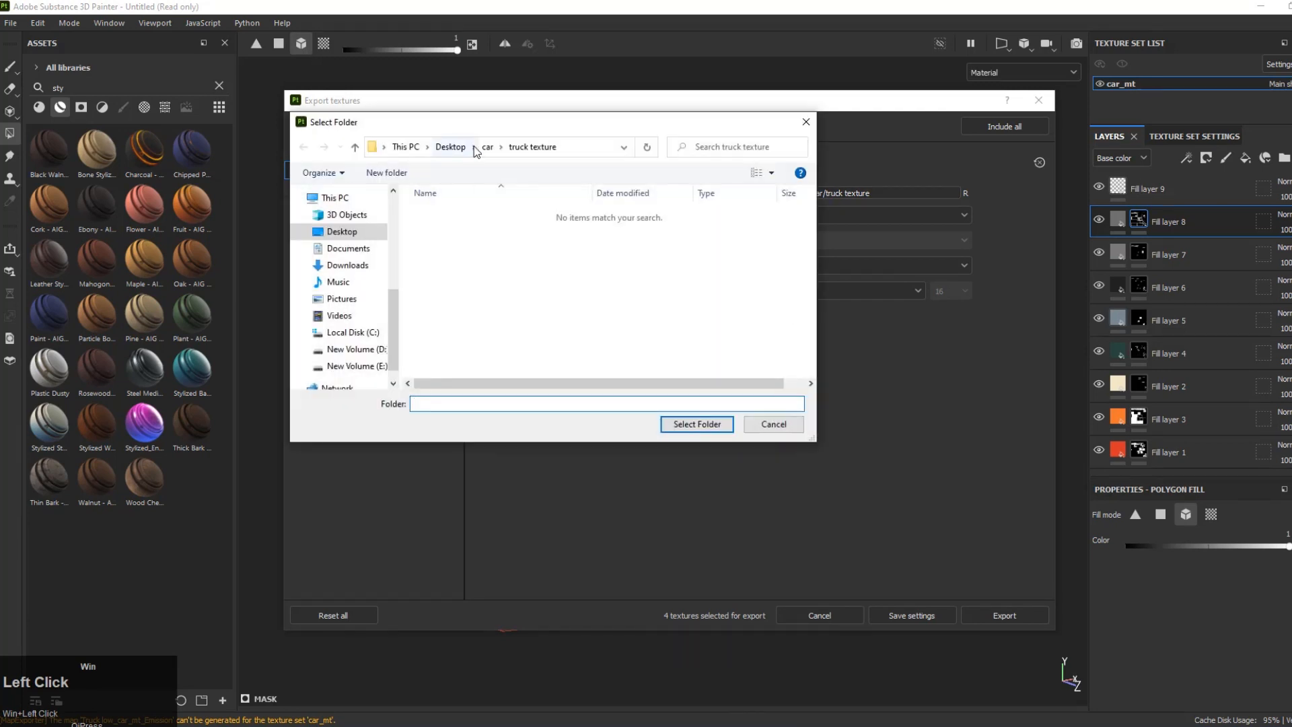
{"action": "left_click", "coordinate": [488, 147]}
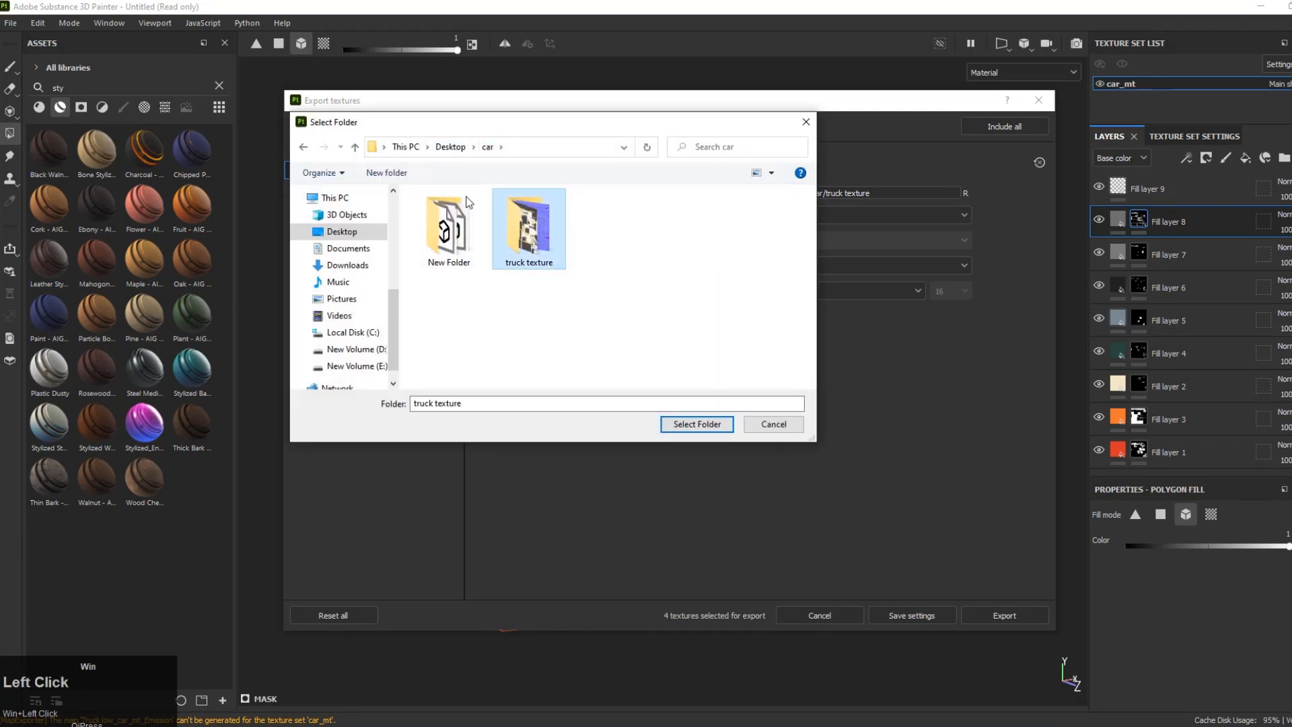
{"action": "left_click", "coordinate": [386, 173]}
{"action": "type", "text": "truck textur"}
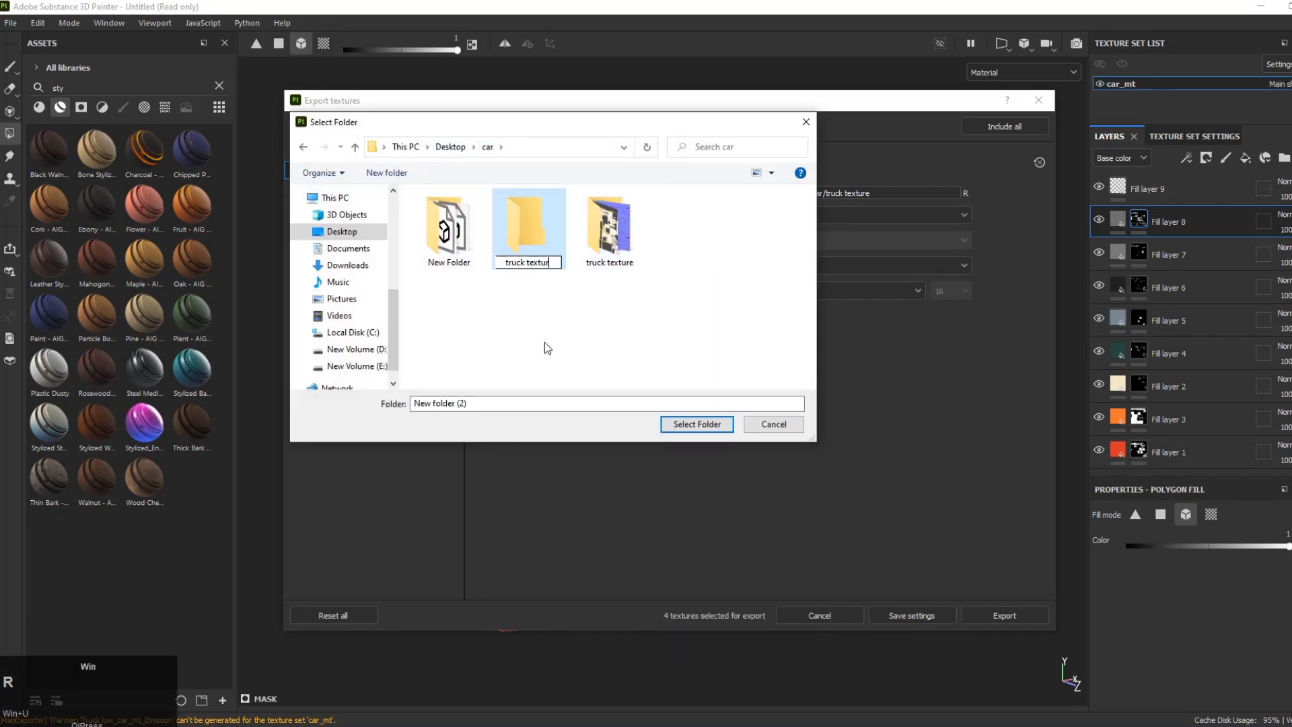
{"action": "type", "text": "e 02"}
{"action": "key", "text": "Return"}
{"action": "left_click", "coordinate": [692, 423]}
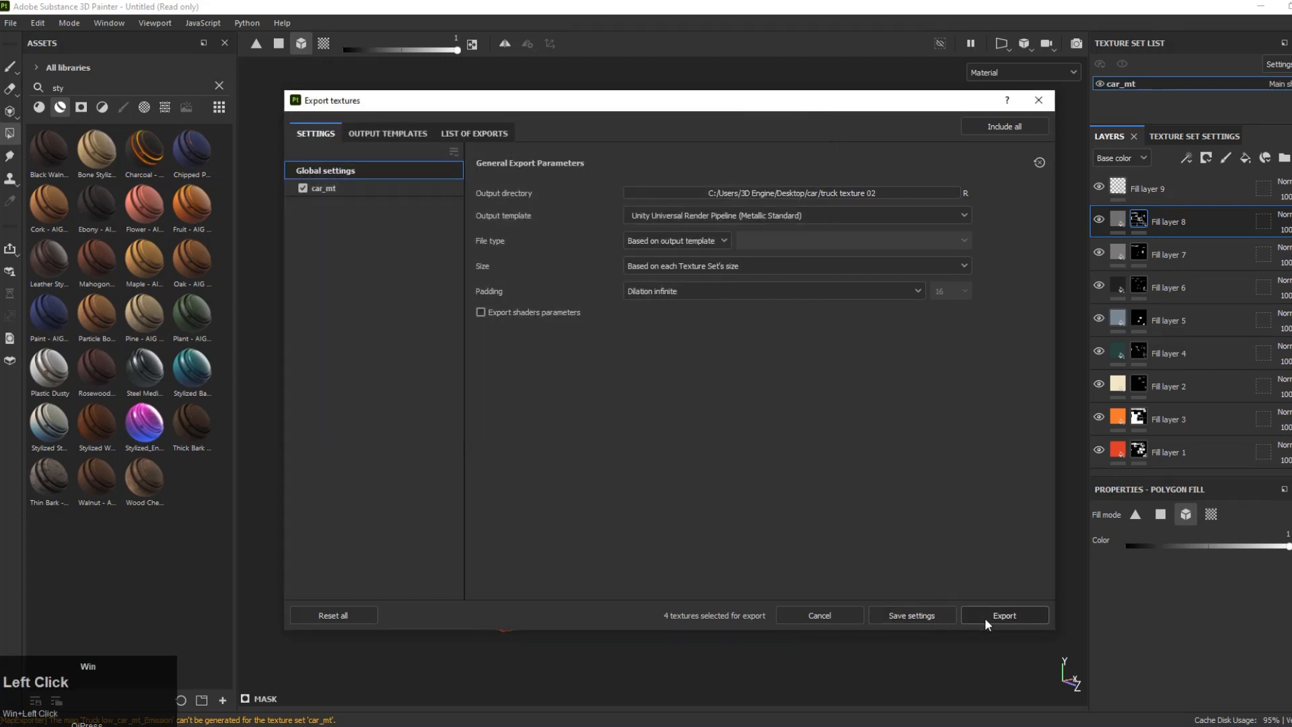
{"action": "left_click", "coordinate": [984, 618]}
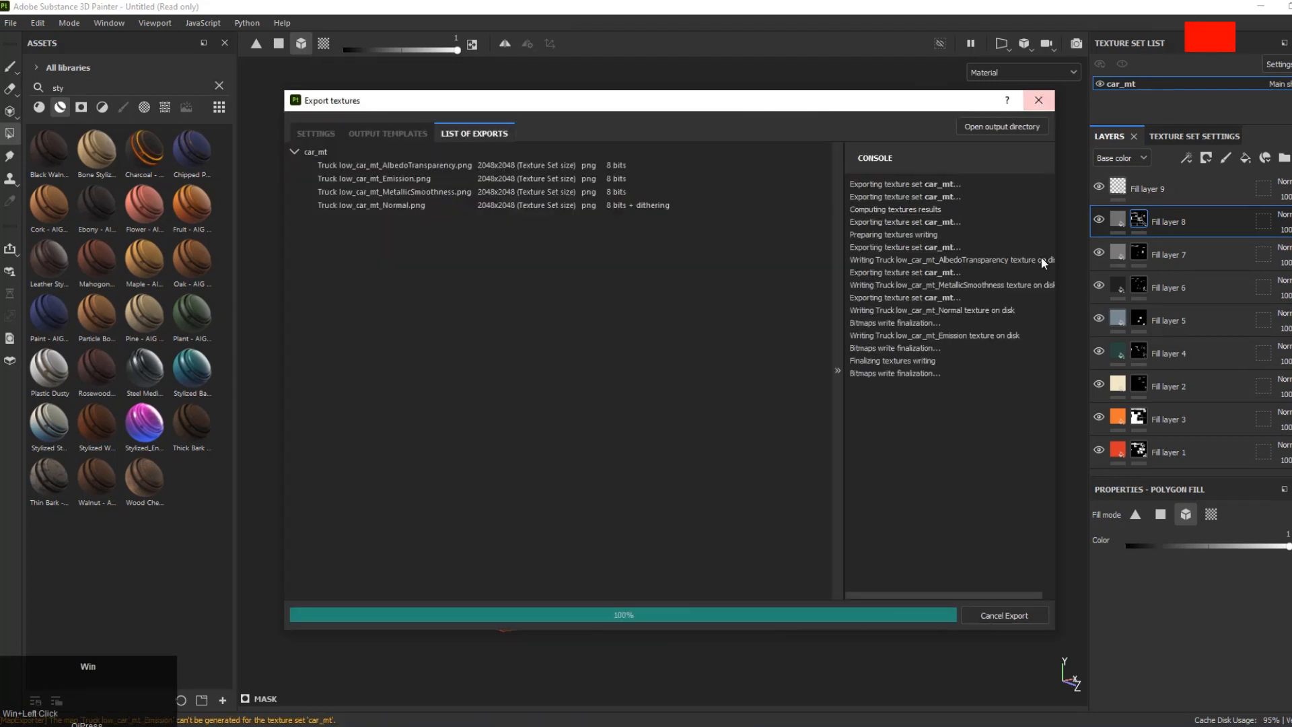
{"action": "left_click", "coordinate": [1043, 106]}
Step: Save the project under the name "truck" in the Desktop car folder
{"action": "left_click", "coordinate": [10, 22]}
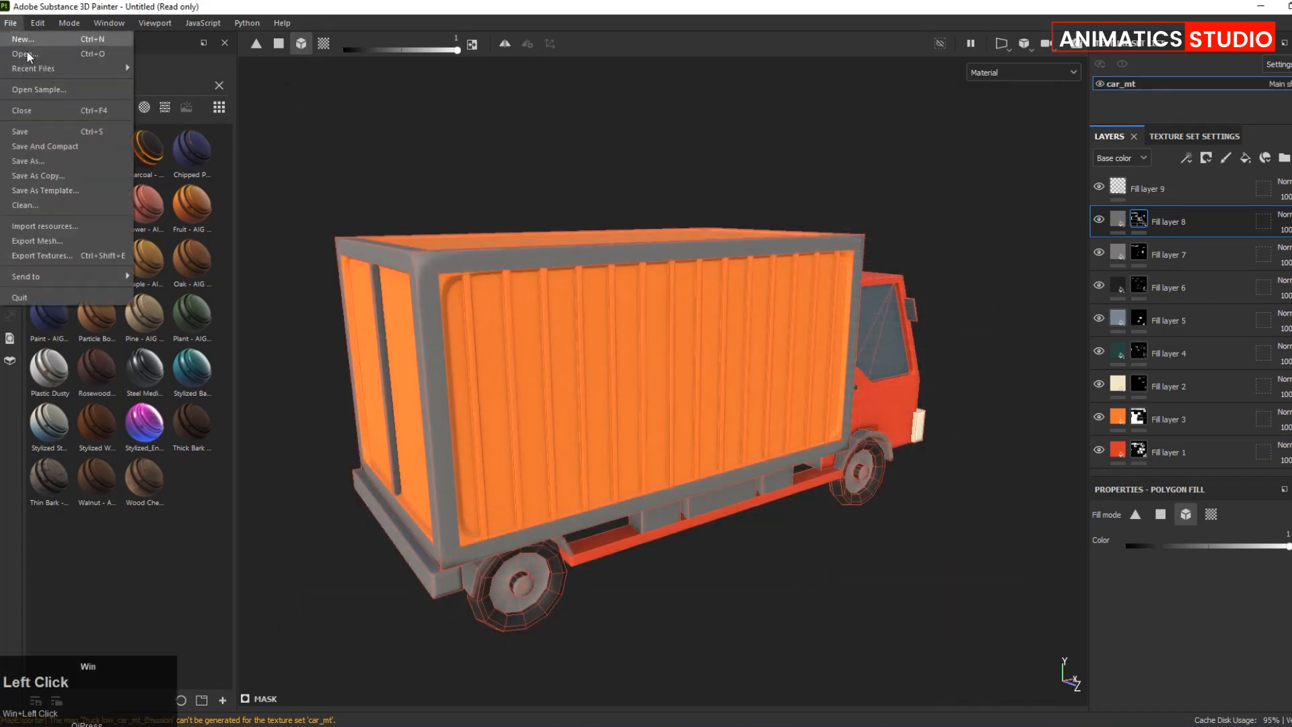
{"action": "left_click", "coordinate": [40, 154]}
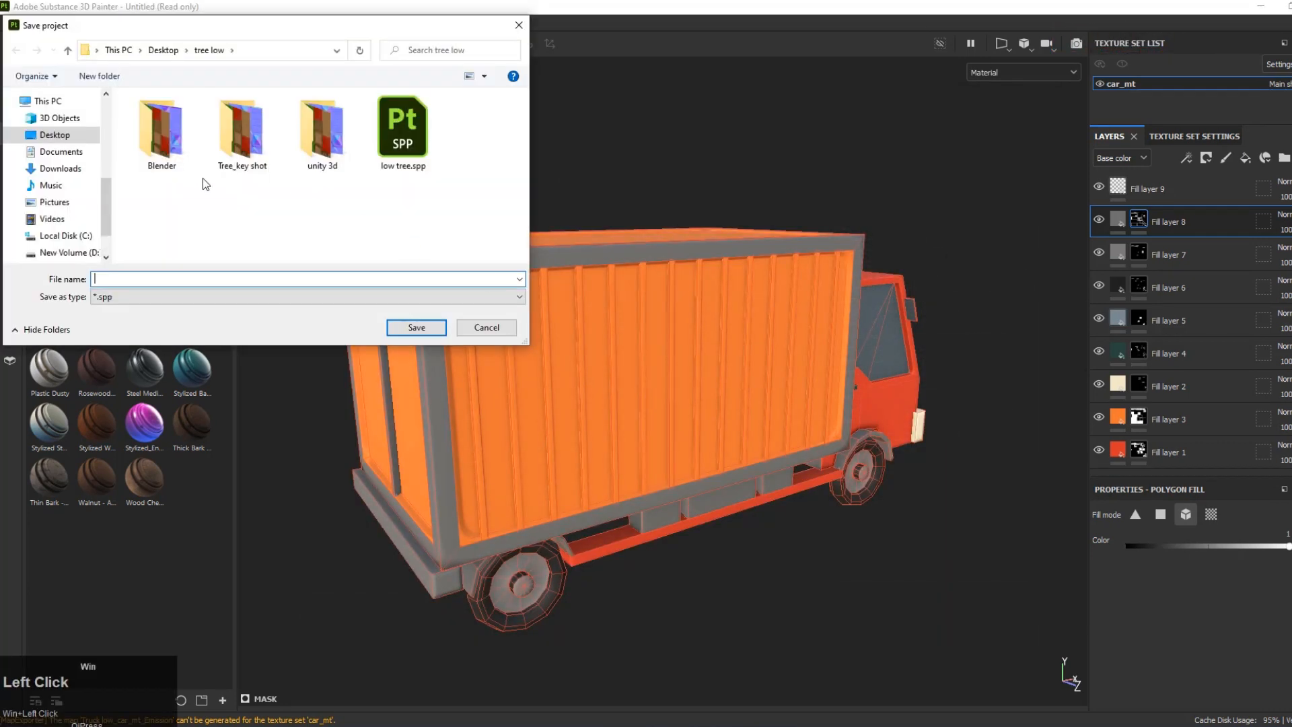
{"action": "left_click", "coordinate": [54, 135]}
{"action": "double_click", "coordinate": [165, 156]}
{"action": "left_click", "coordinate": [202, 279]}
{"action": "type", "text": "truck"}
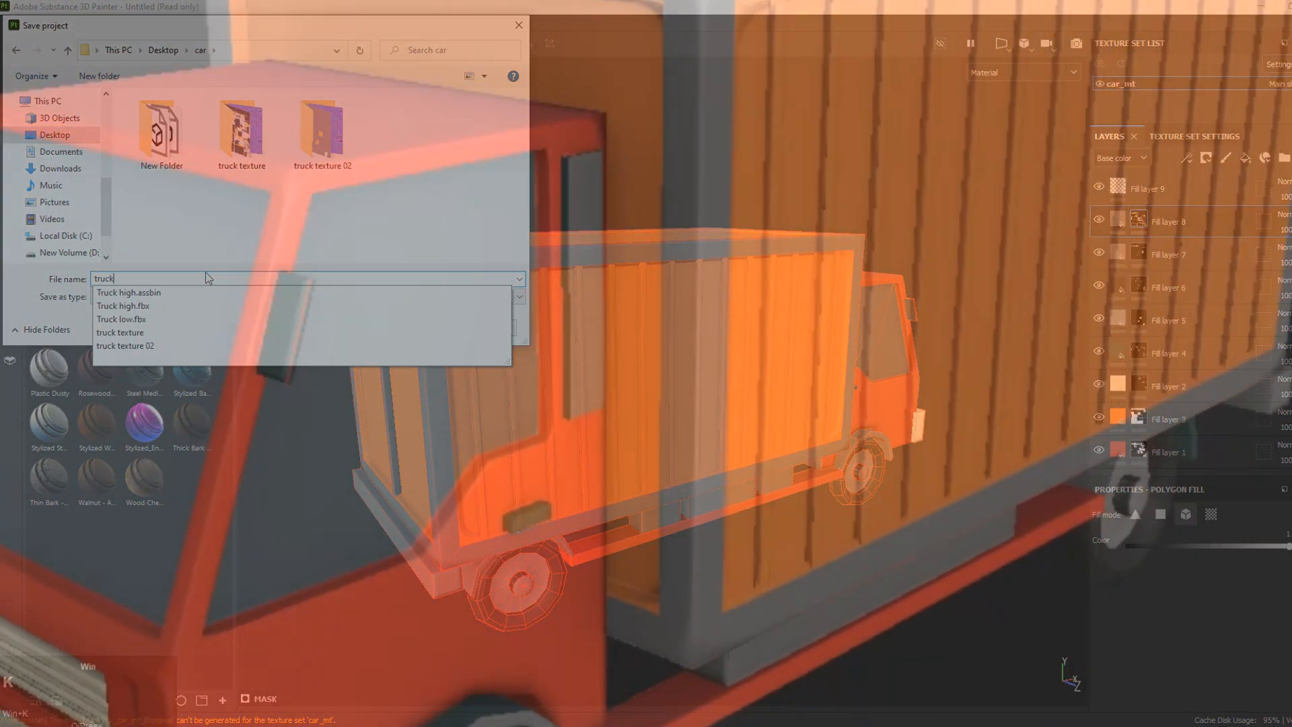